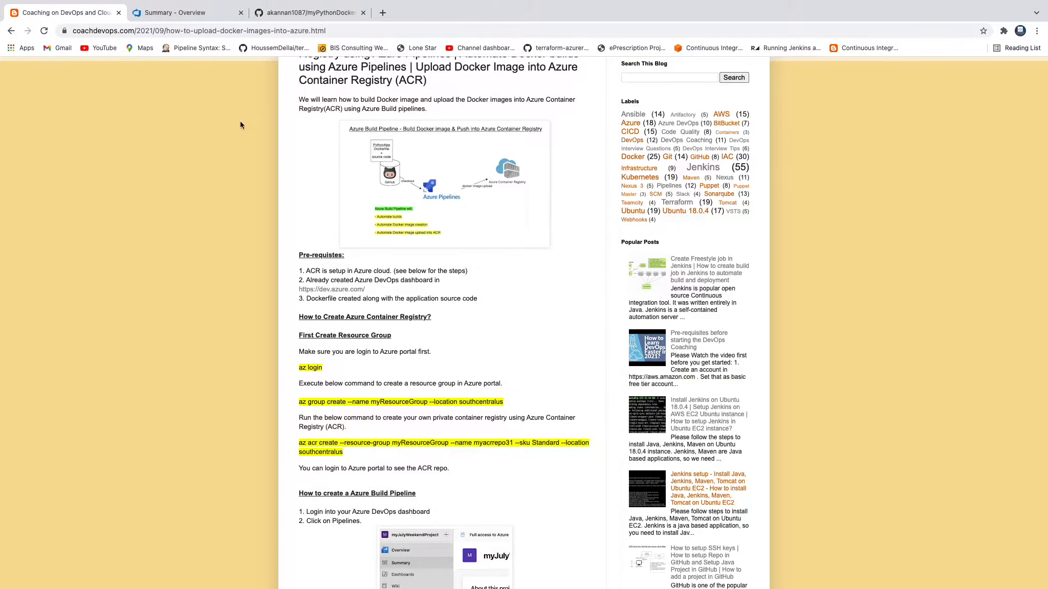
- Look over the Azure DevOps project summary and check the Dockerfile prerequisite in the coachdevops.com guide
click(207, 14)
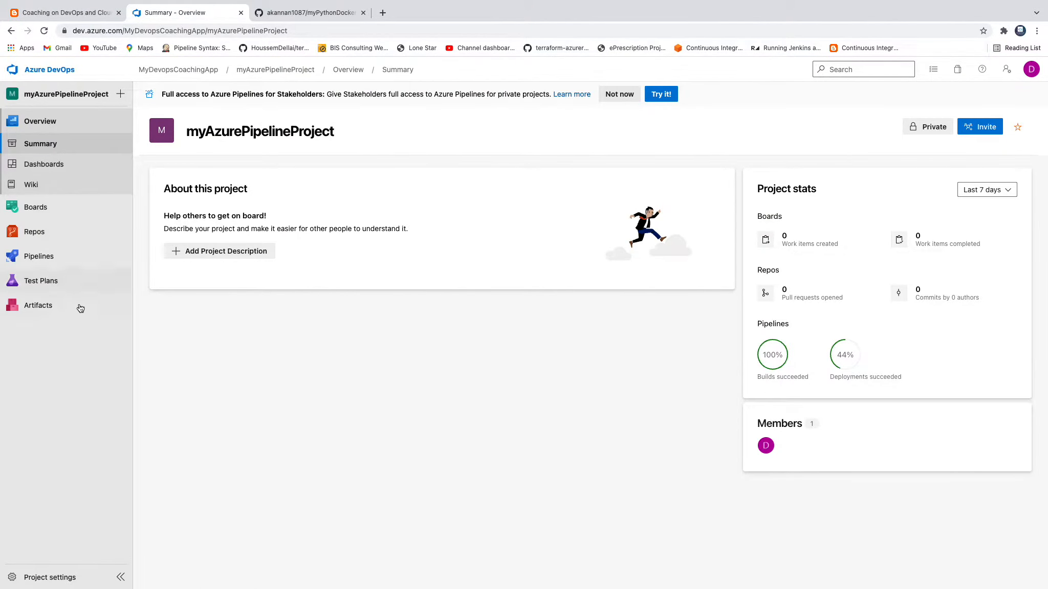
mouse_move(90, 256)
click(86, 14)
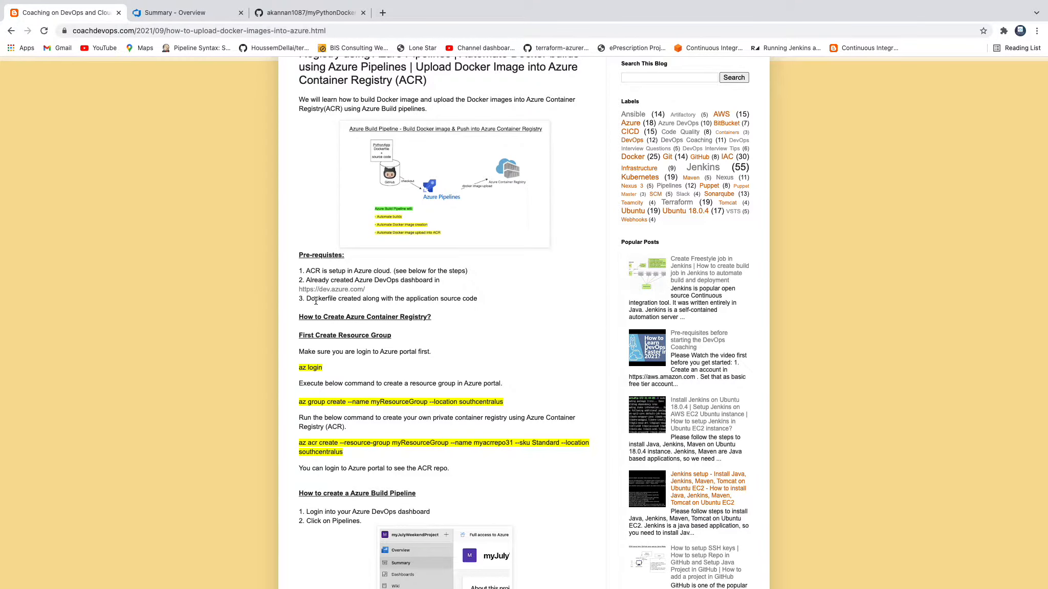
drag(307, 300, 438, 301)
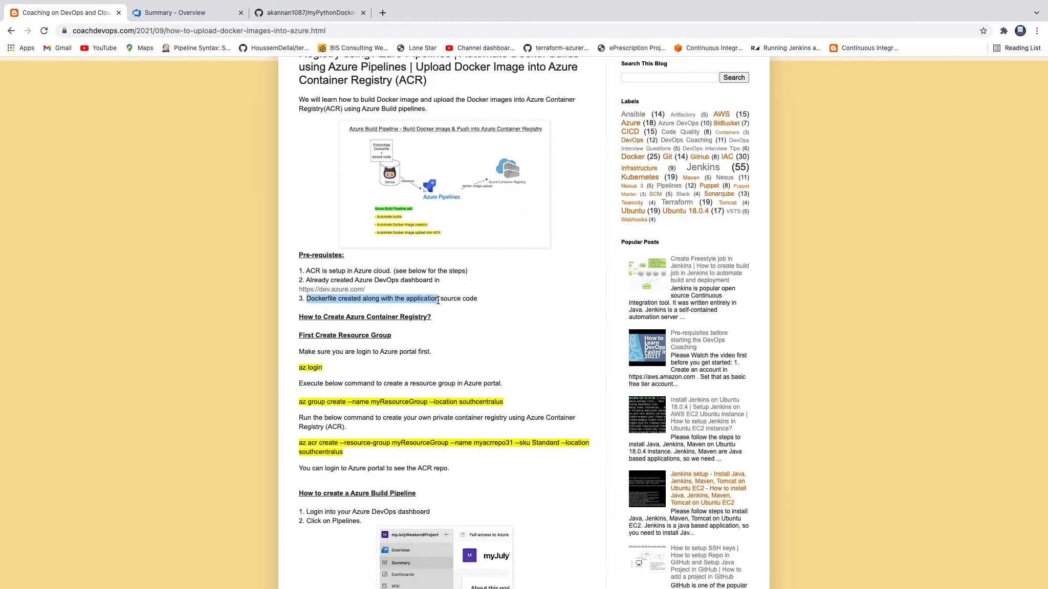
- Open the Dockerfile in the myPythonDockerRepo GitHub repository and review its build instructions
click(308, 14)
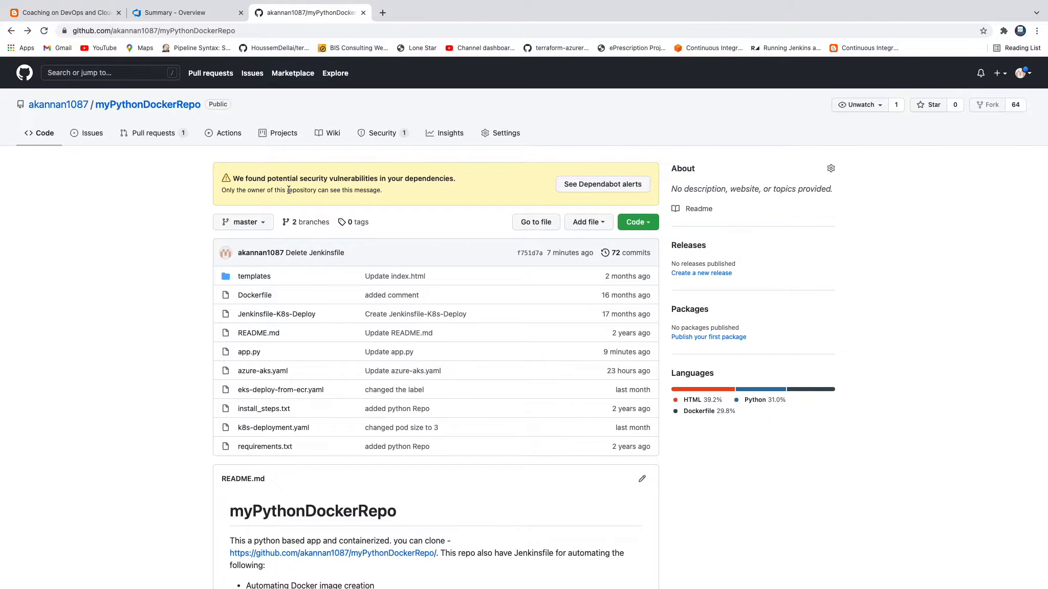
click(149, 107)
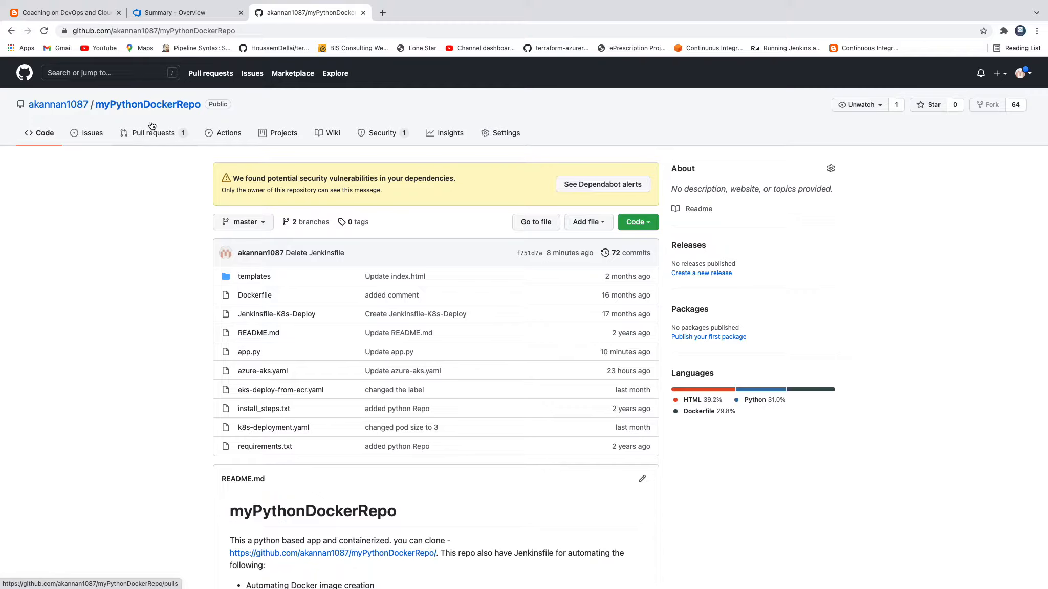
click(248, 295)
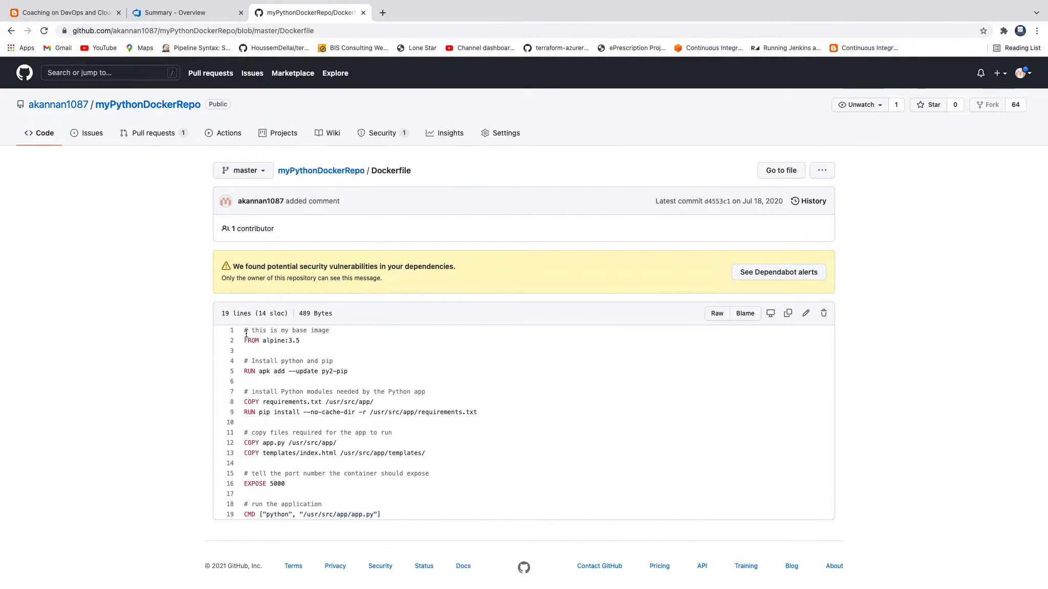
drag(244, 330, 410, 503)
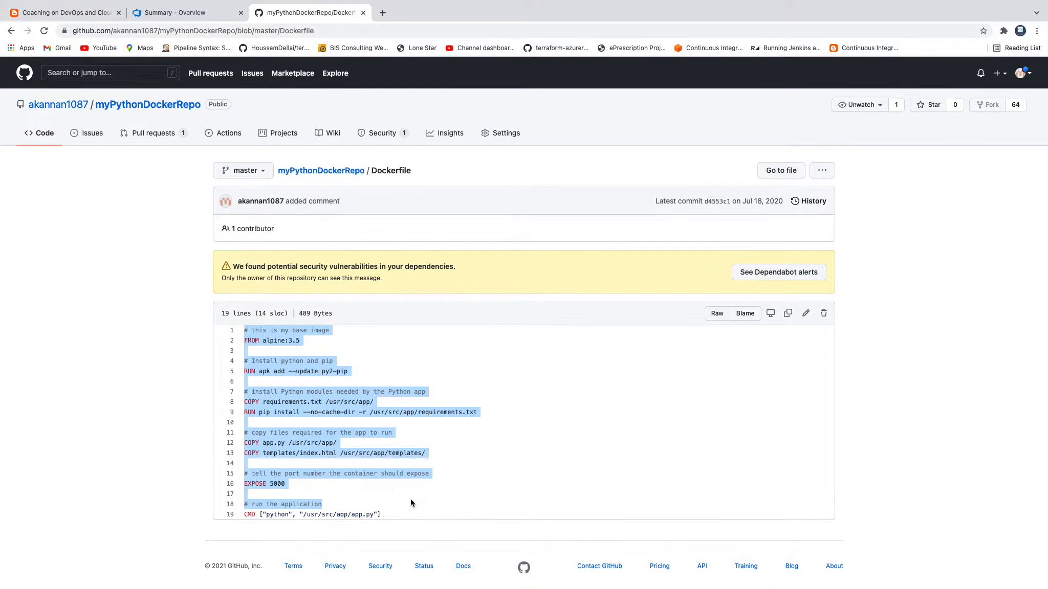
- Return to the coachdevops.com guide and read the section on creating an Azure Container Registry
click(97, 13)
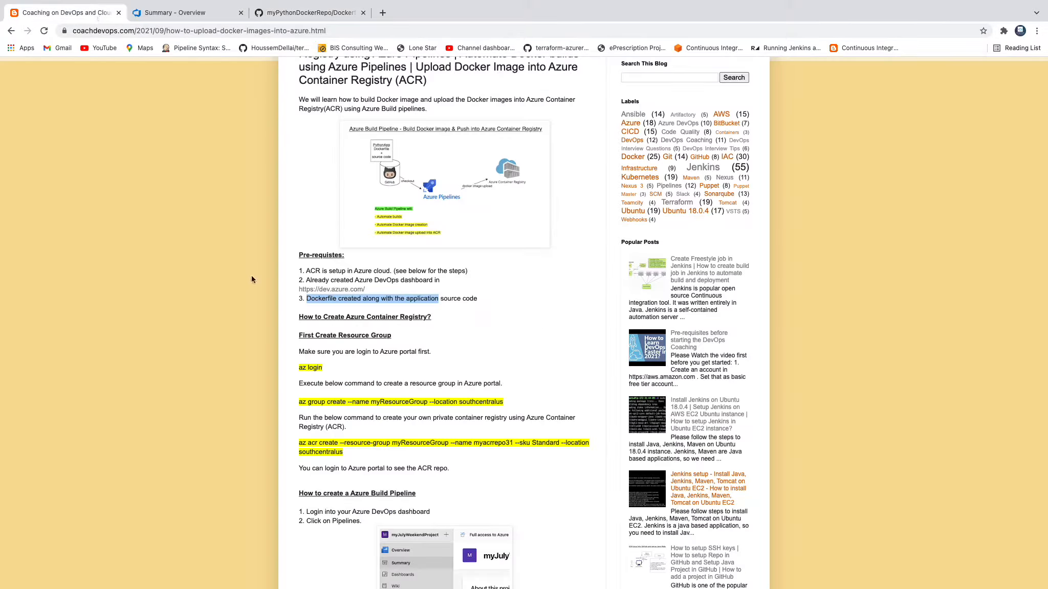
scroll(481, 376, down, 1)
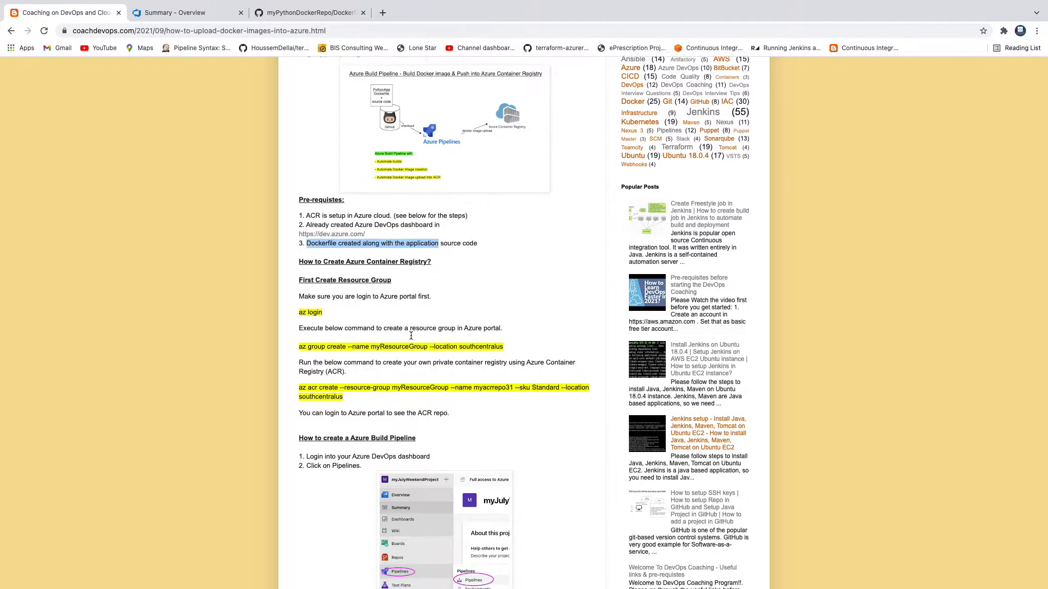
scroll(410, 336, down, 1)
click(301, 242)
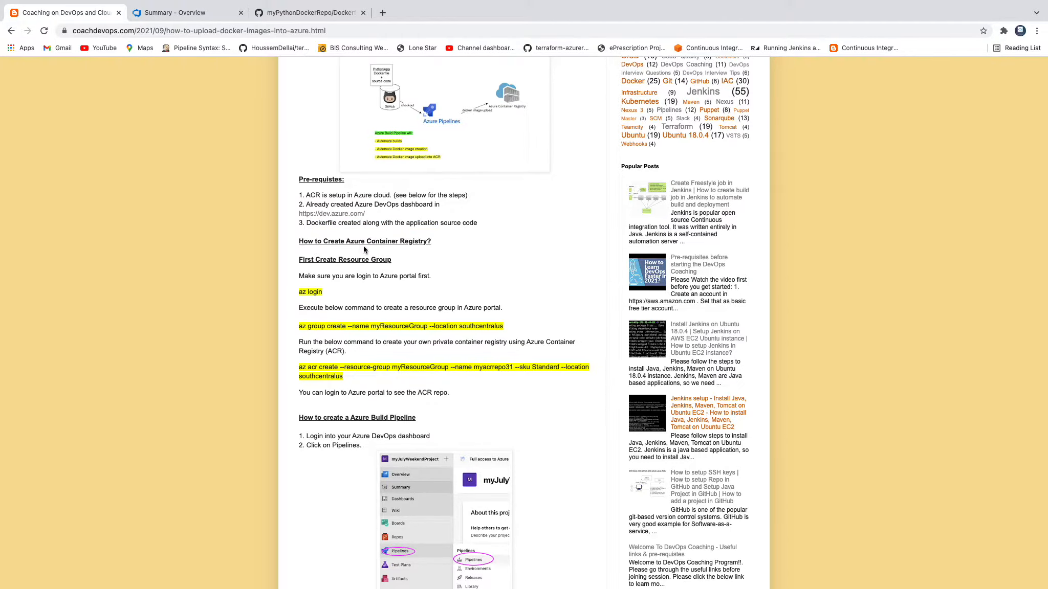
- Take the browser out of full screen and resize its window to fit beside the iTerm2 terminal
mouse_move(194, 3)
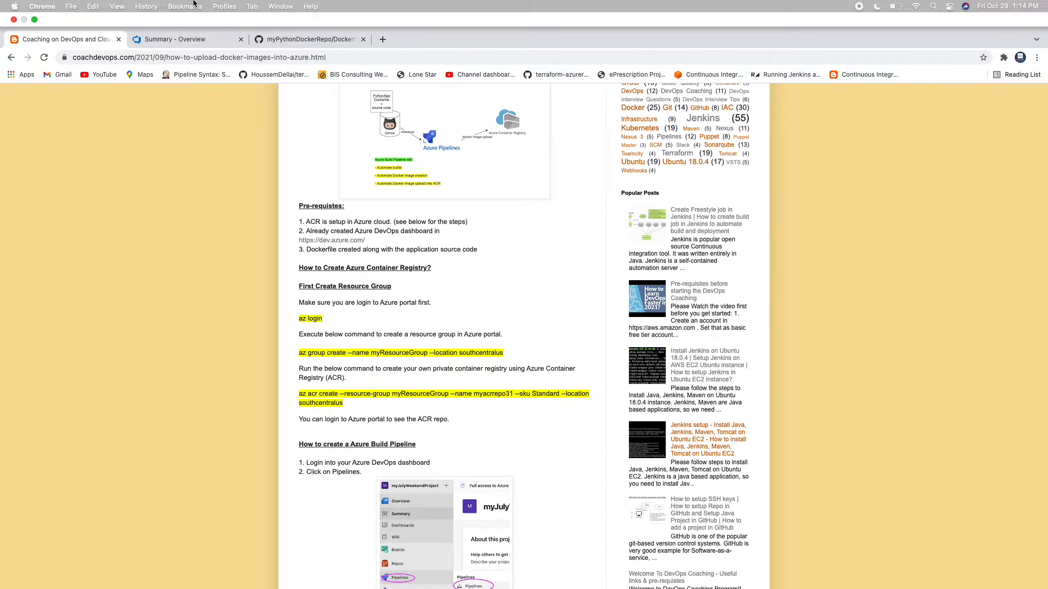
click(35, 20)
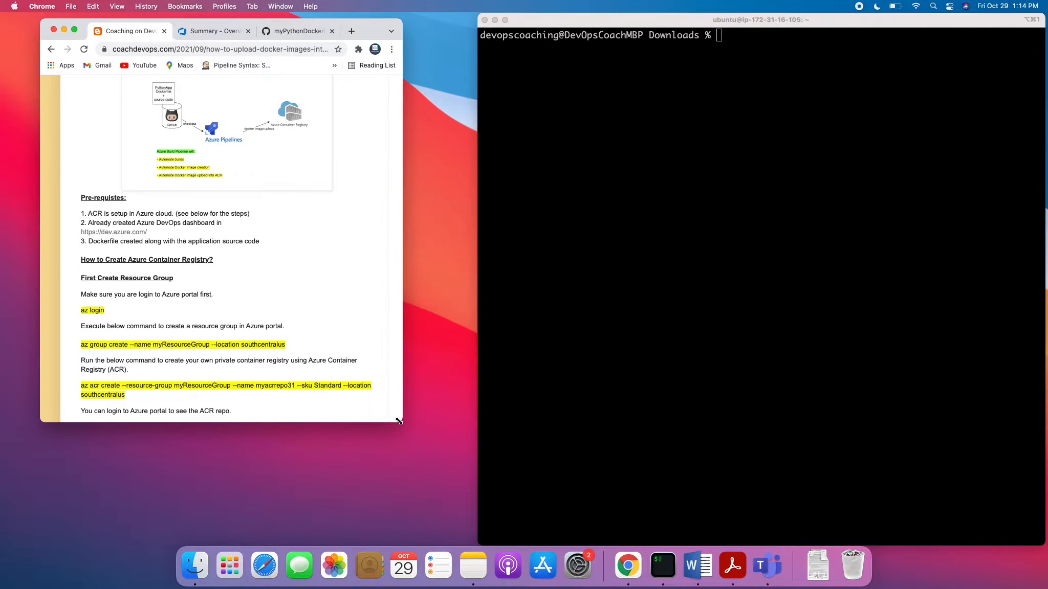
drag(398, 421, 472, 545)
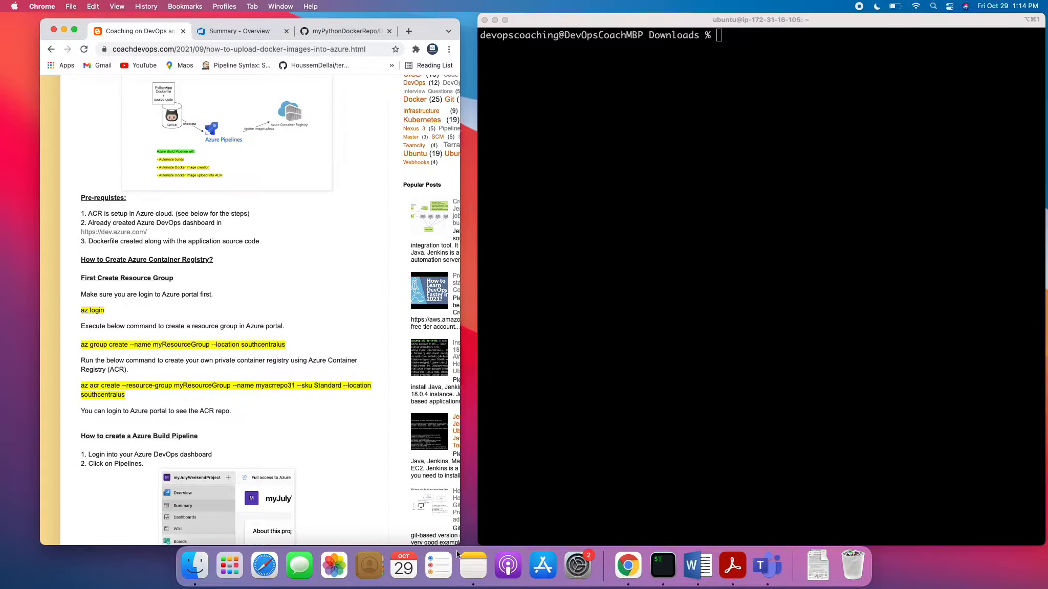
- Check the installed Azure CLI version in the iTerm2 terminal with az version
click(671, 387)
text(az version)
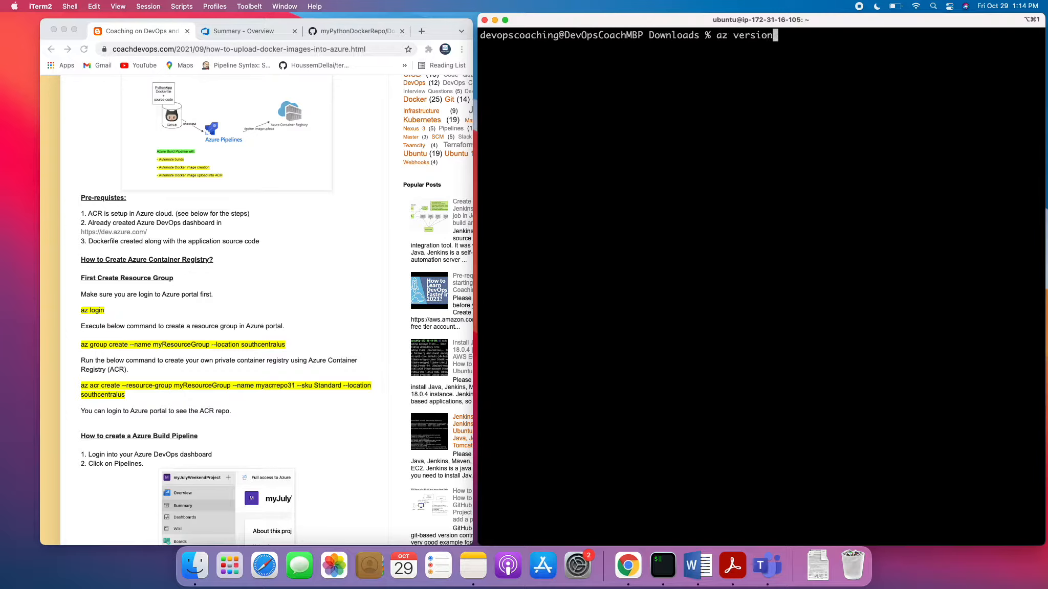
key(Return)
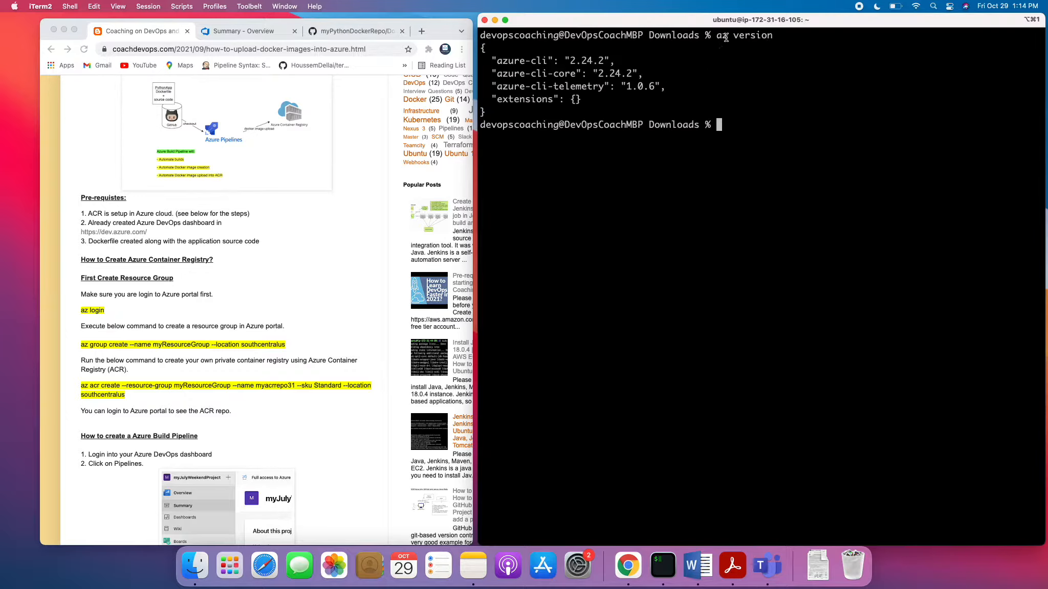
- Log in to Azure with az login using the already signed-in account, close the login page and return to the guide
text(az login)
key(Return)
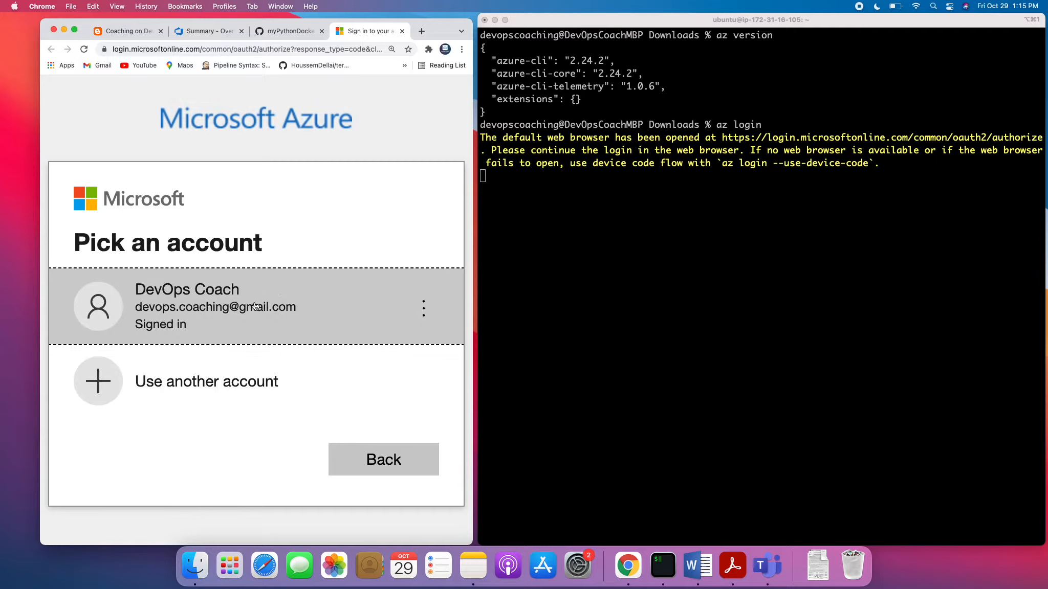
click(255, 306)
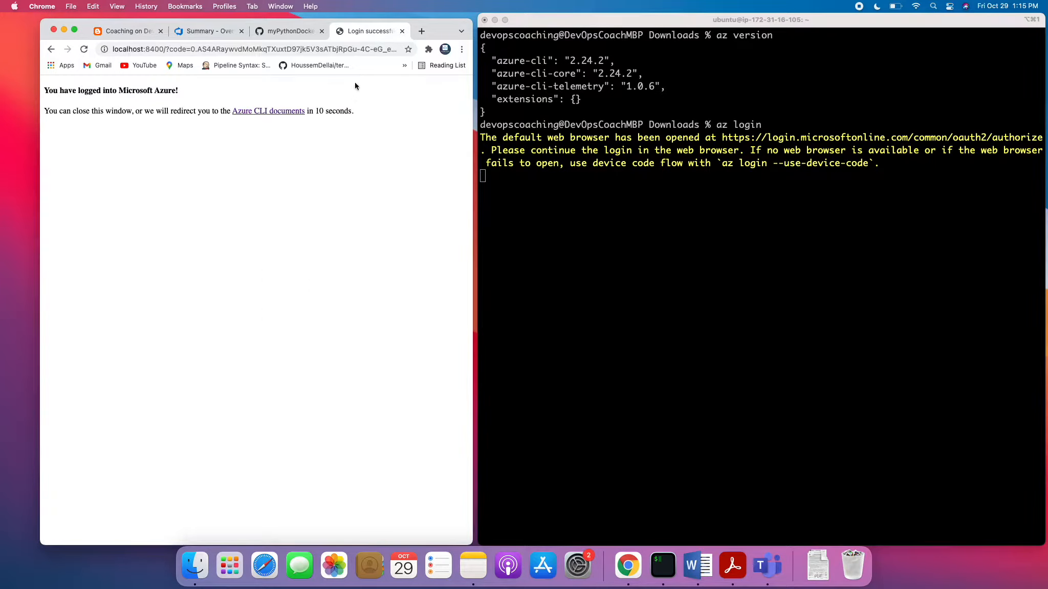
click(402, 32)
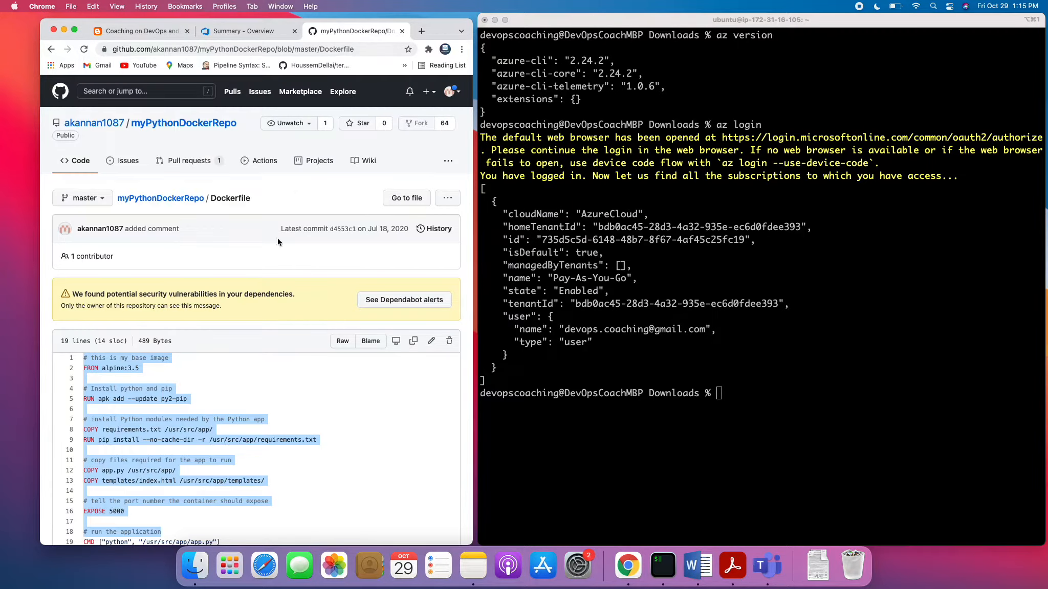
key(super+1)
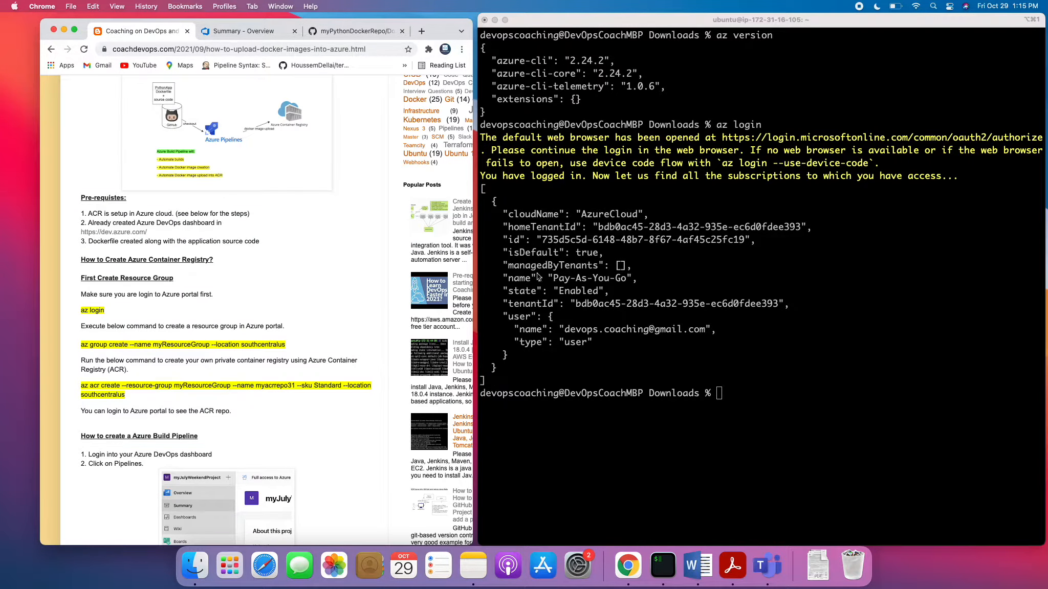
- Check the login message in the iTerm2 terminal and clear the terminal screen
click(706, 295)
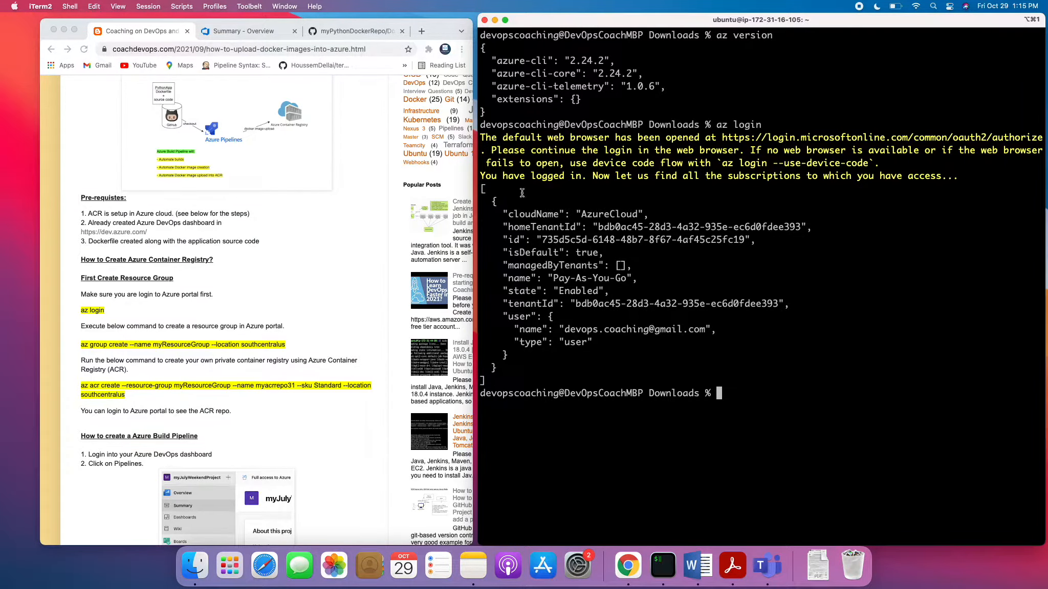
drag(505, 178, 544, 177)
click(742, 211)
text(clear)
key(Return)
- Copy the guide's resource group command and run it in iTerm2: az group create --name myResourceGroup --location southcentralus
click(283, 272)
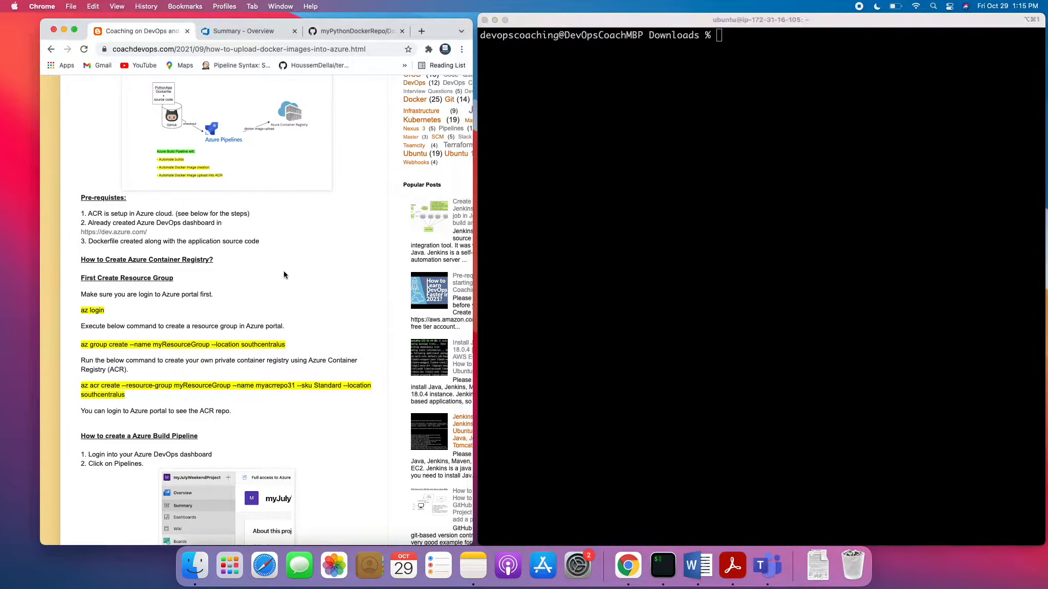
scroll(283, 274, down, 2)
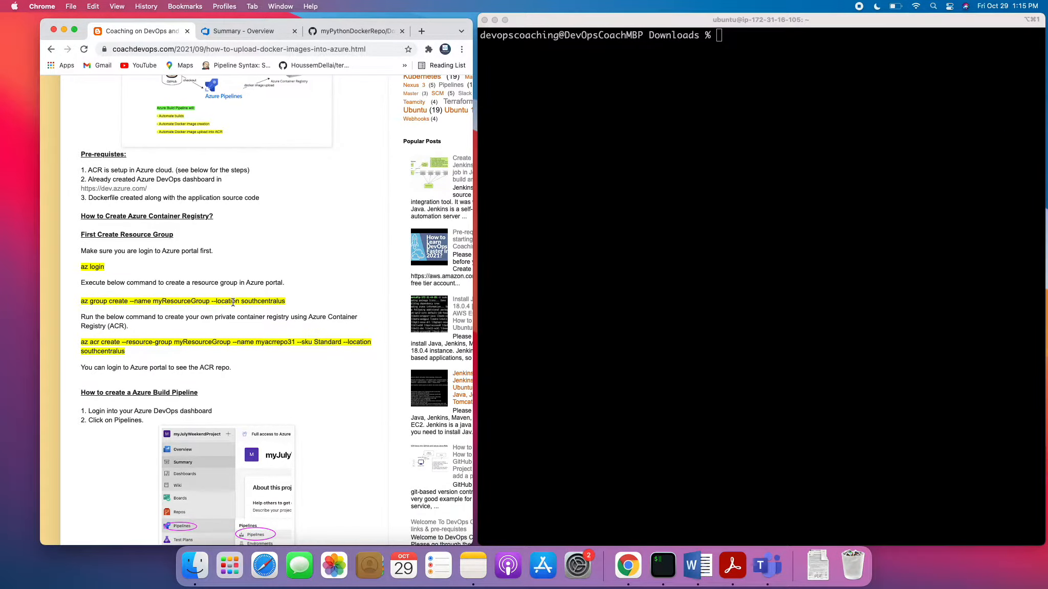
triple_click(233, 303)
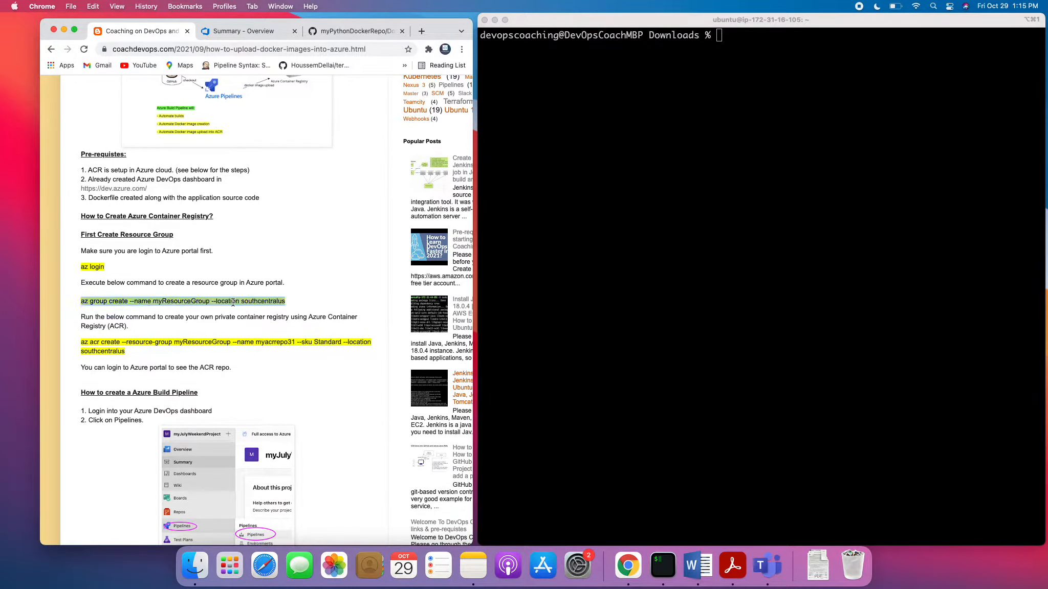
click(190, 296)
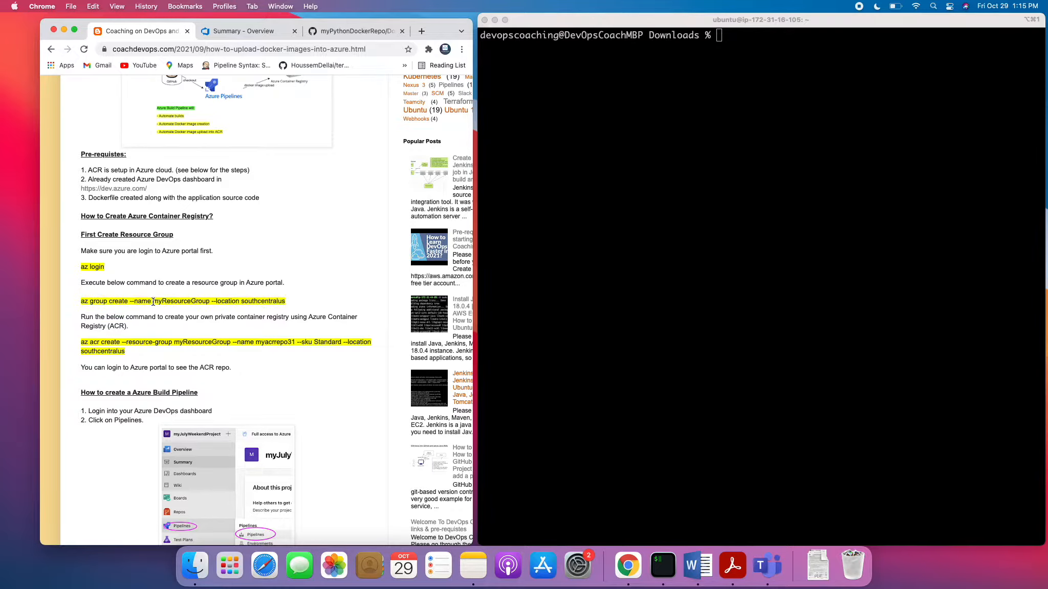
drag(153, 302, 206, 300)
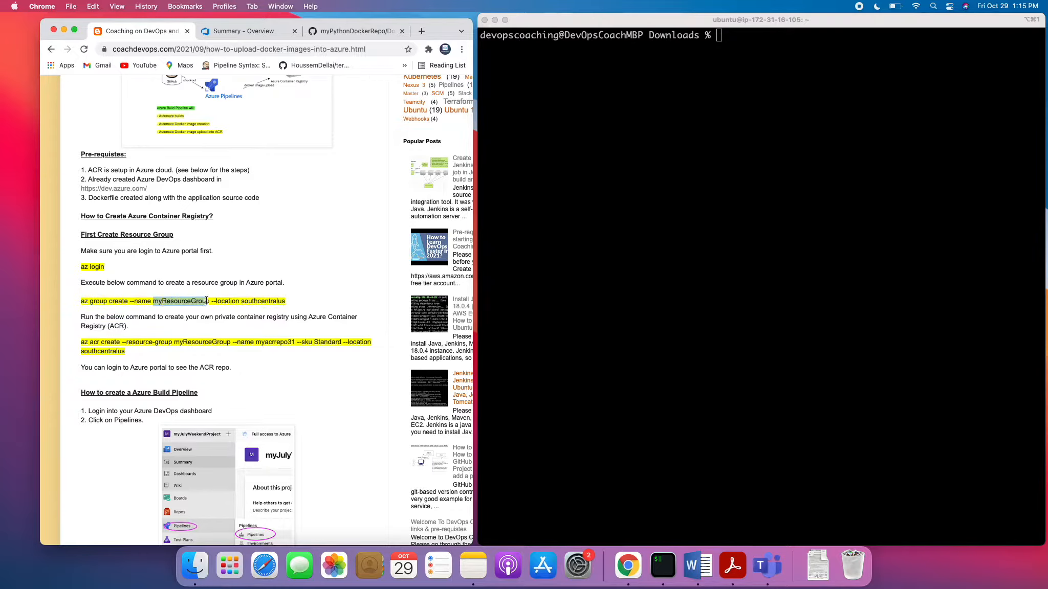
triple_click(256, 302)
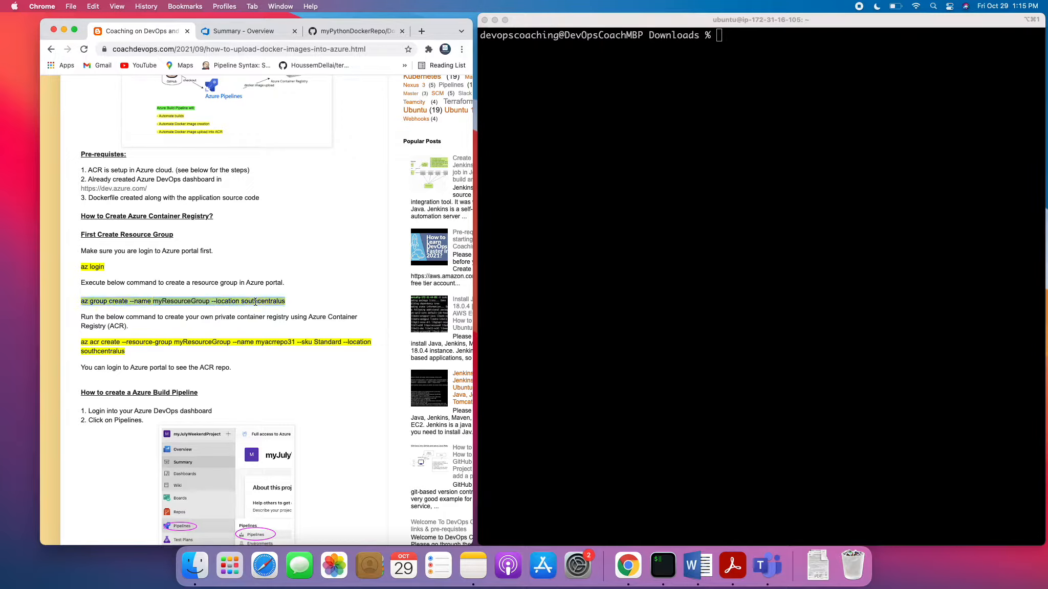
key(super+c)
click(657, 224)
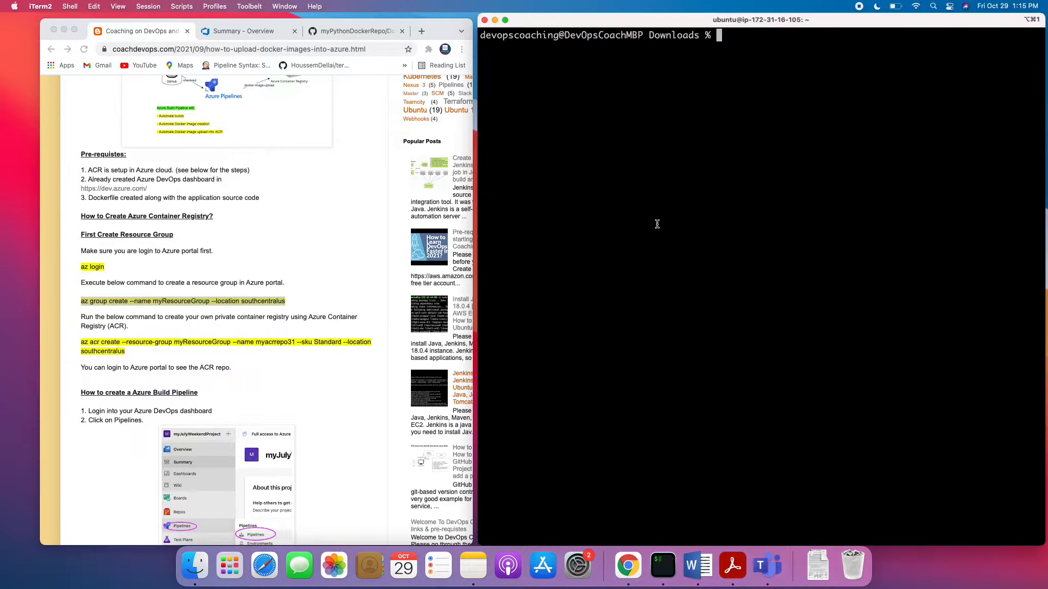
key(super+v)
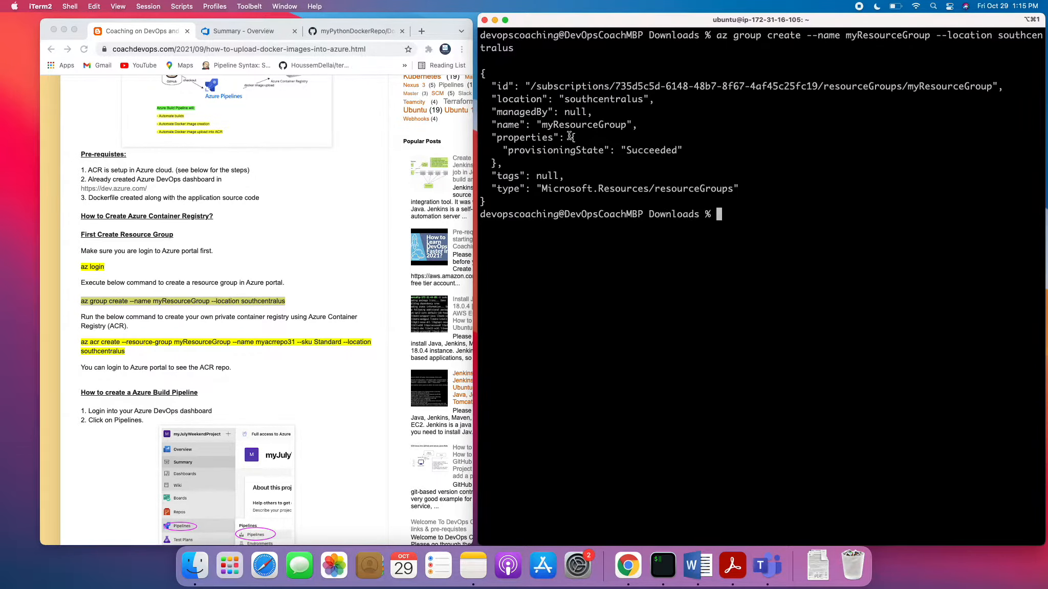
- Examine the registry name, location and resource group arguments of the guide's az acr create command
click(335, 248)
scroll(335, 248, down, 3)
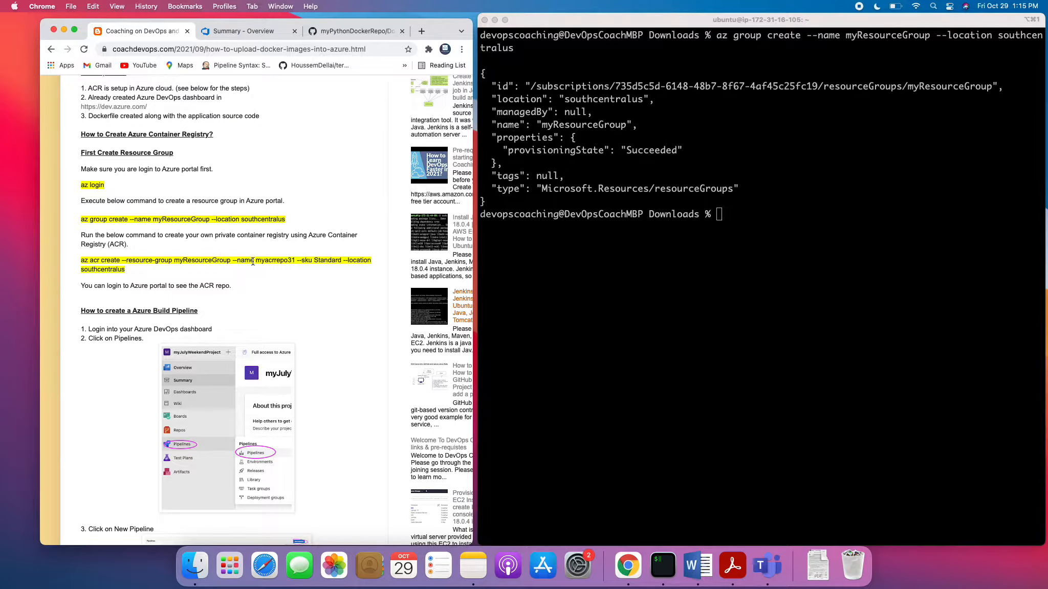
drag(256, 261, 292, 261)
click(285, 270)
drag(256, 261, 290, 261)
click(298, 279)
drag(344, 261, 350, 267)
click(337, 277)
drag(231, 262, 182, 263)
click(169, 279)
- Copy the guide's registry command and run it in iTerm2: az acr create --resource-group myResourceGroup --name myacrrepo31 --sku Standard --location southcentralus
drag(130, 274, 85, 263)
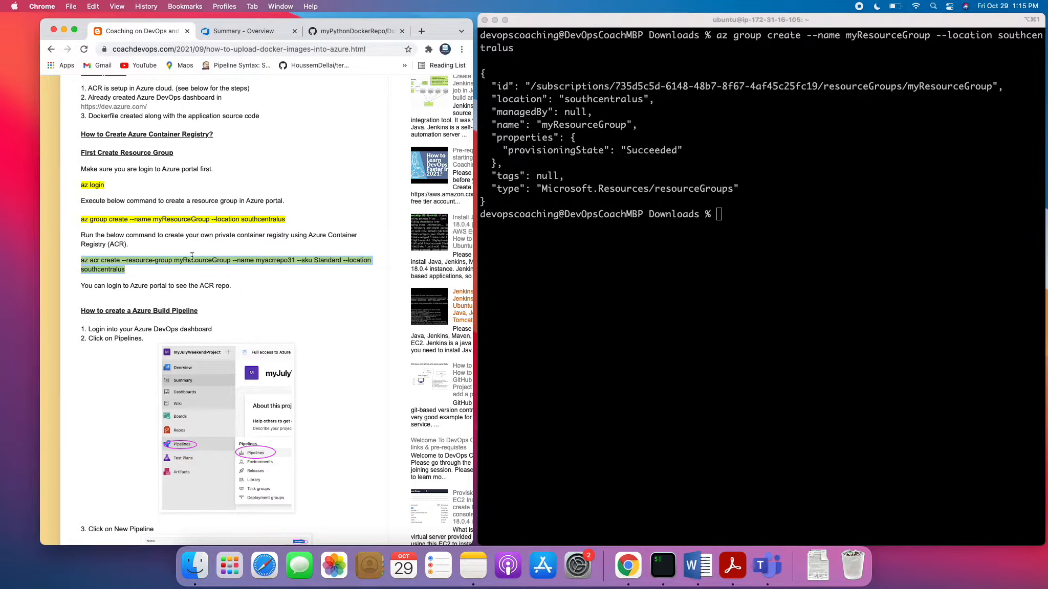
click(613, 251)
key(super+v)
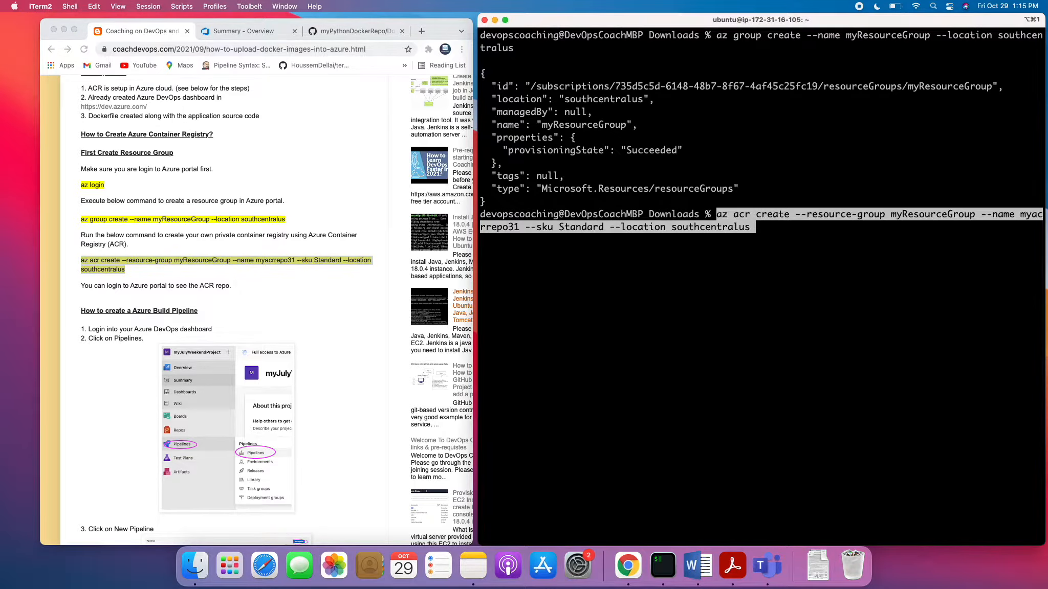
key(Return)
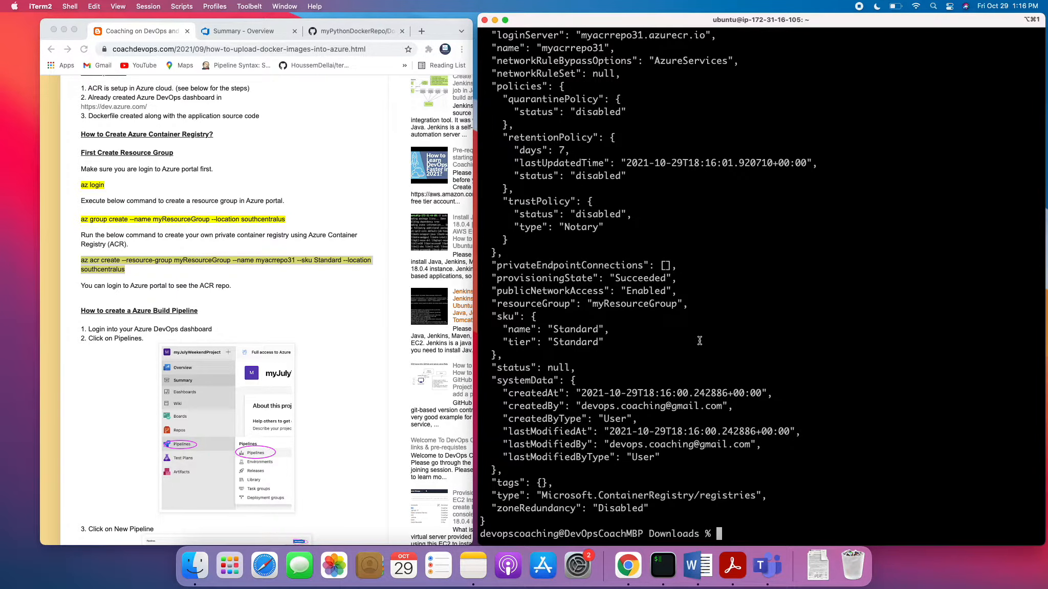
- Review the terminal output of the registry creation from its beginning to its end
scroll(700, 340, up, 2)
scroll(699, 340, down, 2)
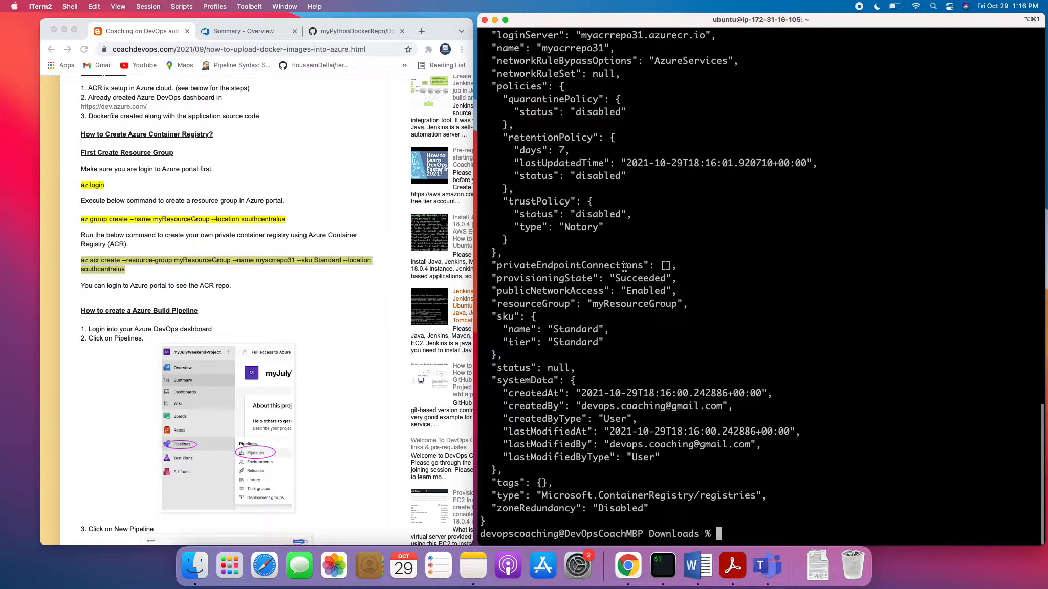
scroll(624, 267, up, 1)
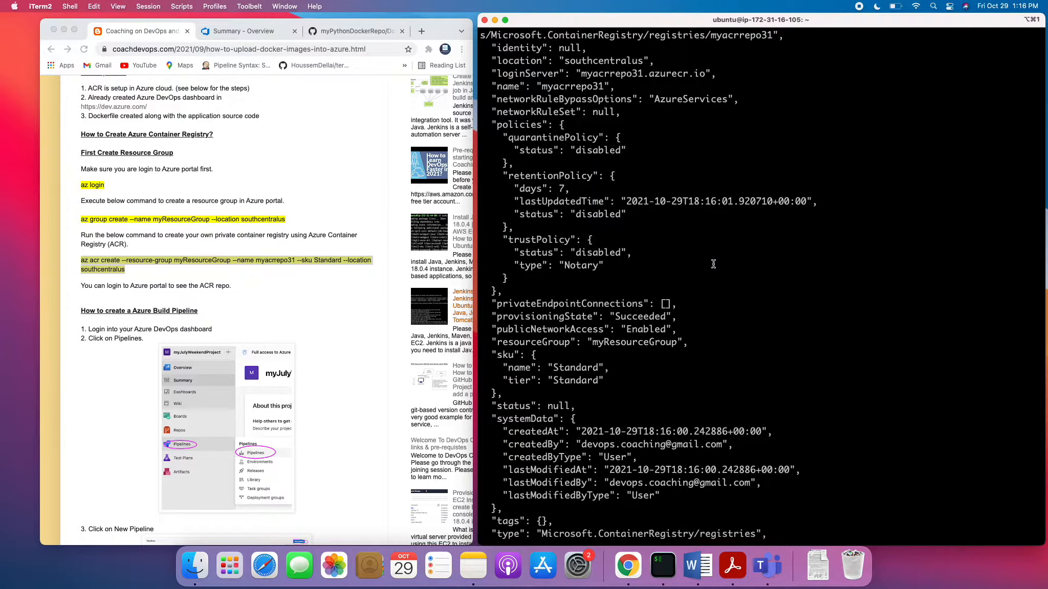
scroll(714, 264, up, 15)
scroll(717, 287, down, 15)
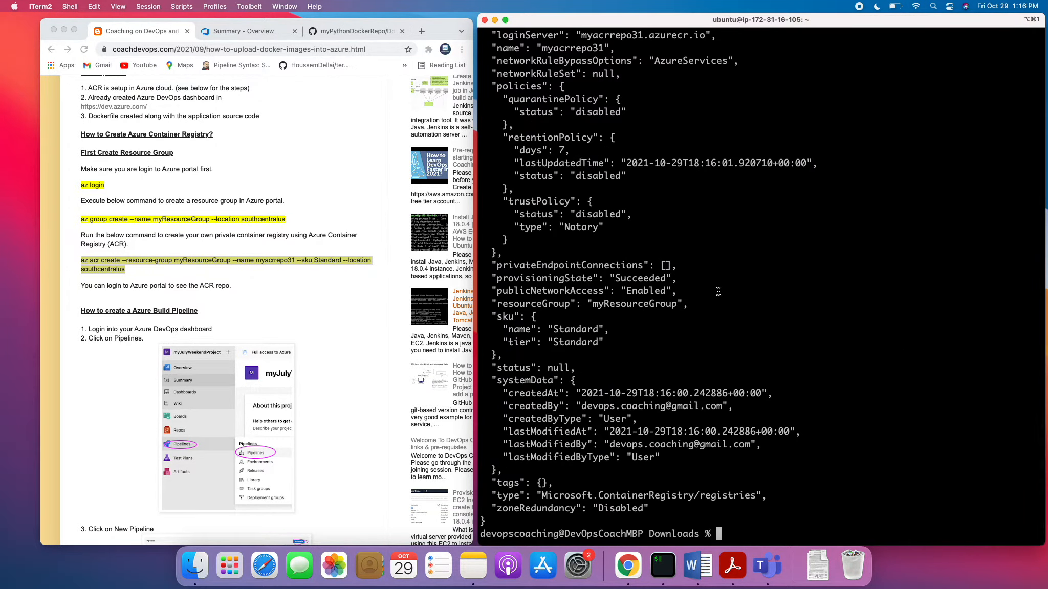
- Clear the terminal output with the clear command in iTerm2
text(clar)
key(BackSpace)
key(BackSpace)
text(ear)
key(Return)
key(Return)
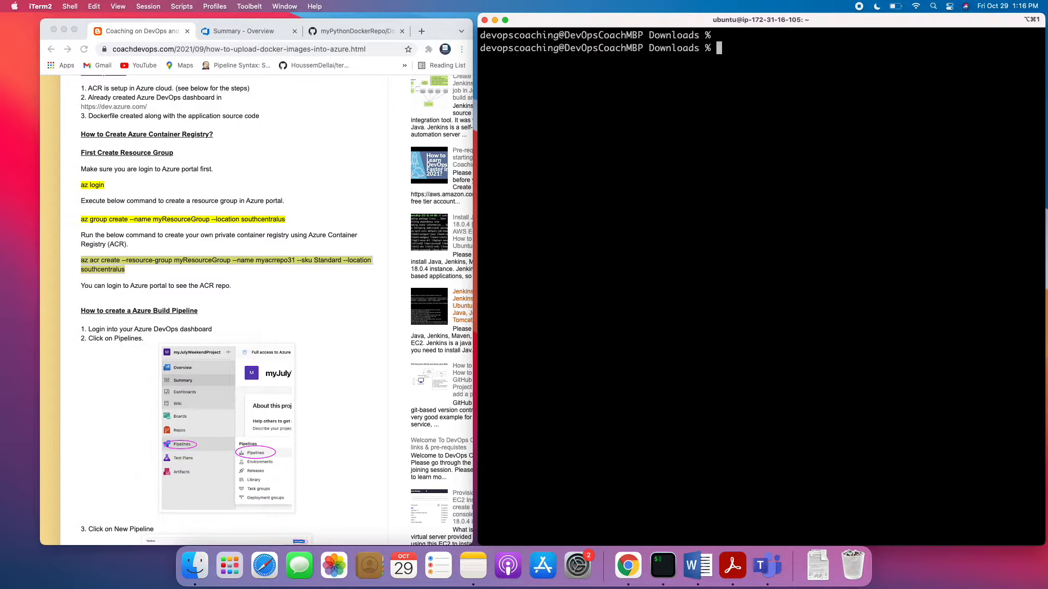
- Switch to Chrome, open portal.azure.com in a new tab and make the browser window full screen
click(421, 31)
text(portal.azure.com)
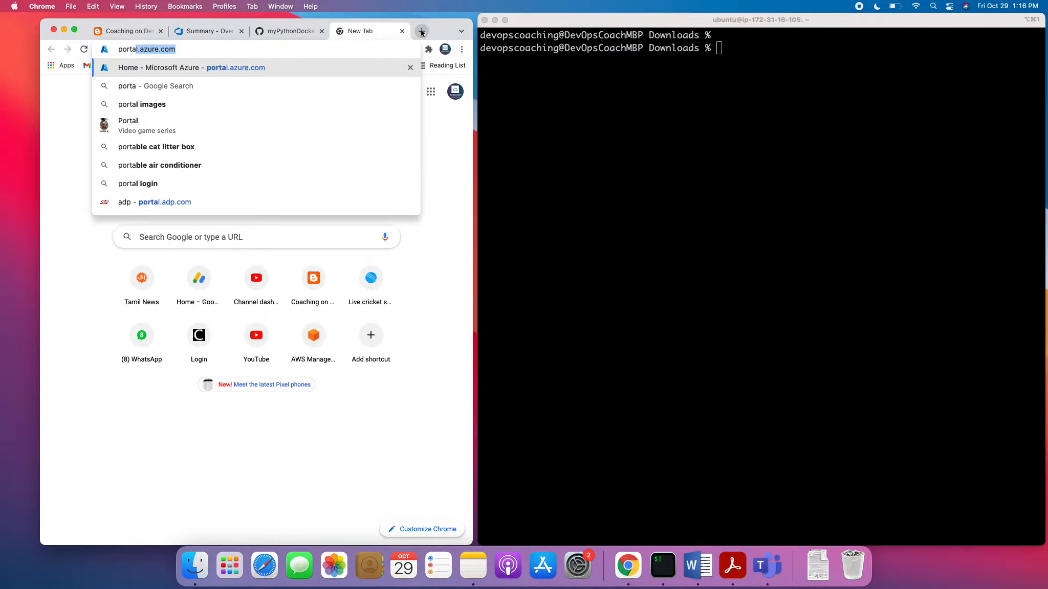
key(Return)
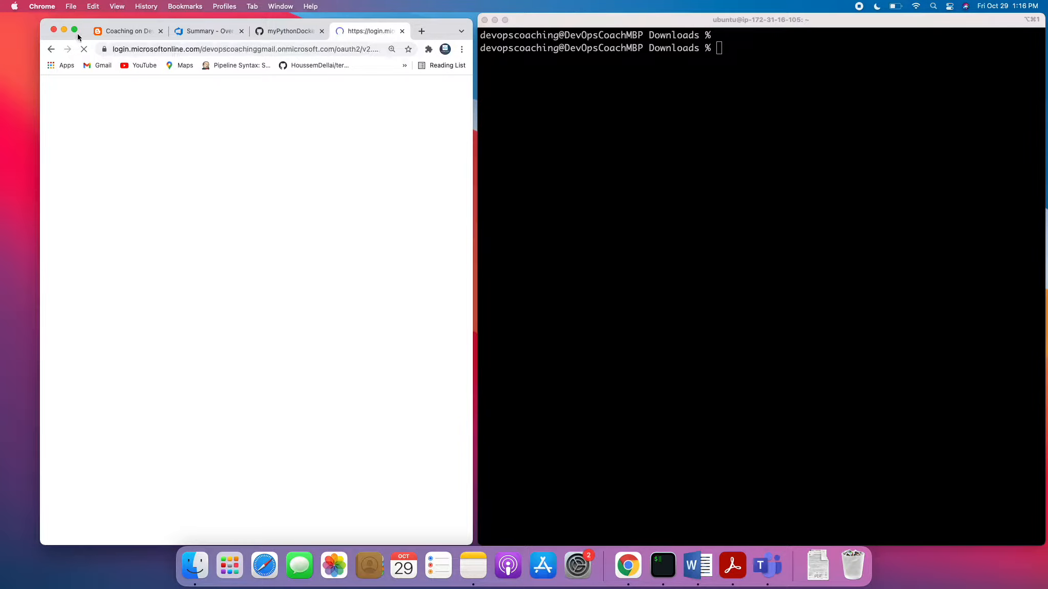
click(74, 29)
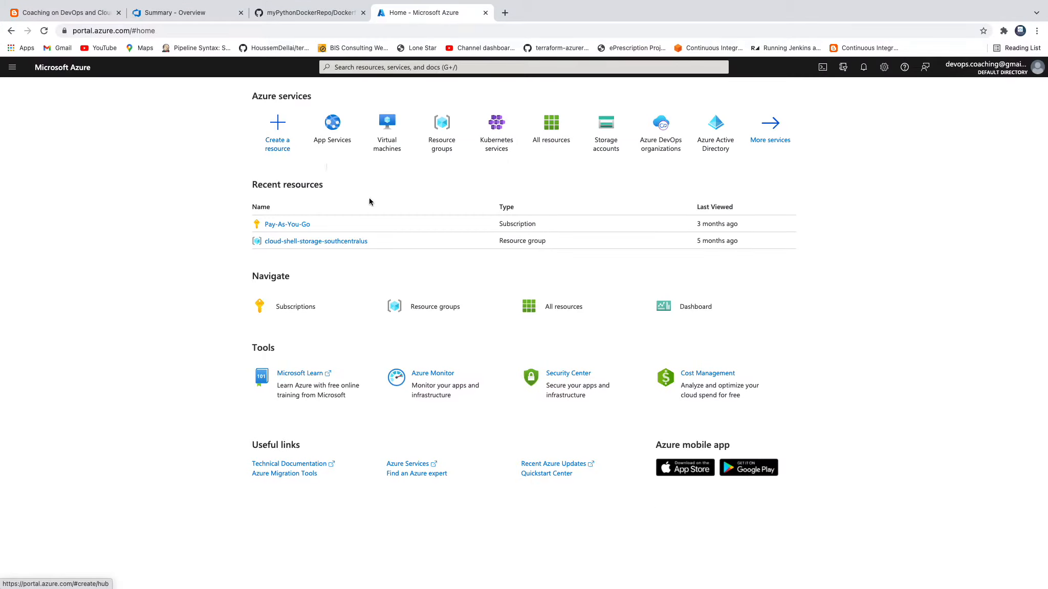
- Look up myResourceGroup in the resource groups list, refresh its resources and return to the portal home page
click(451, 153)
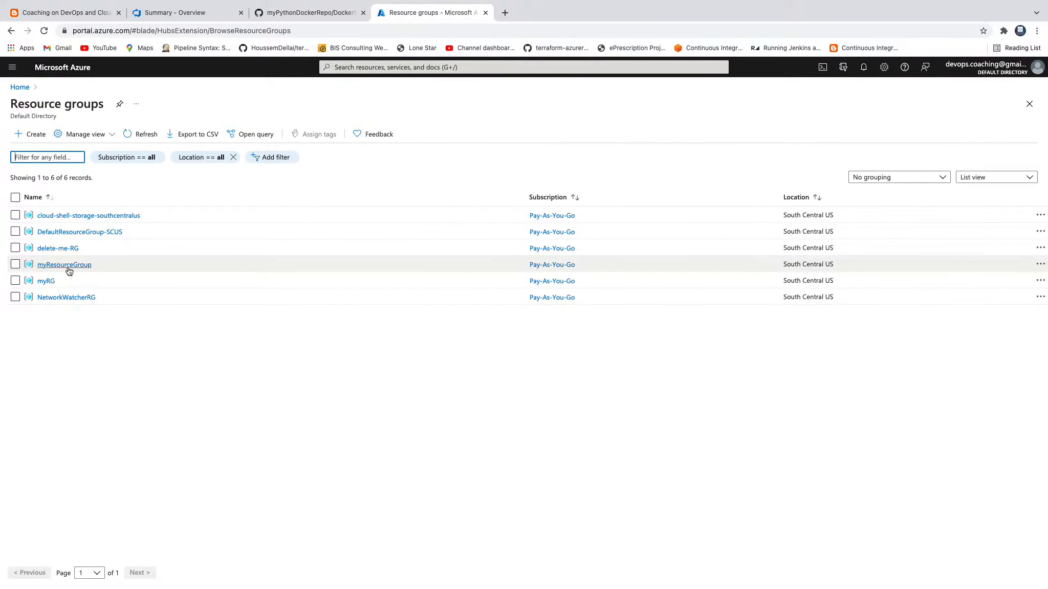
click(69, 266)
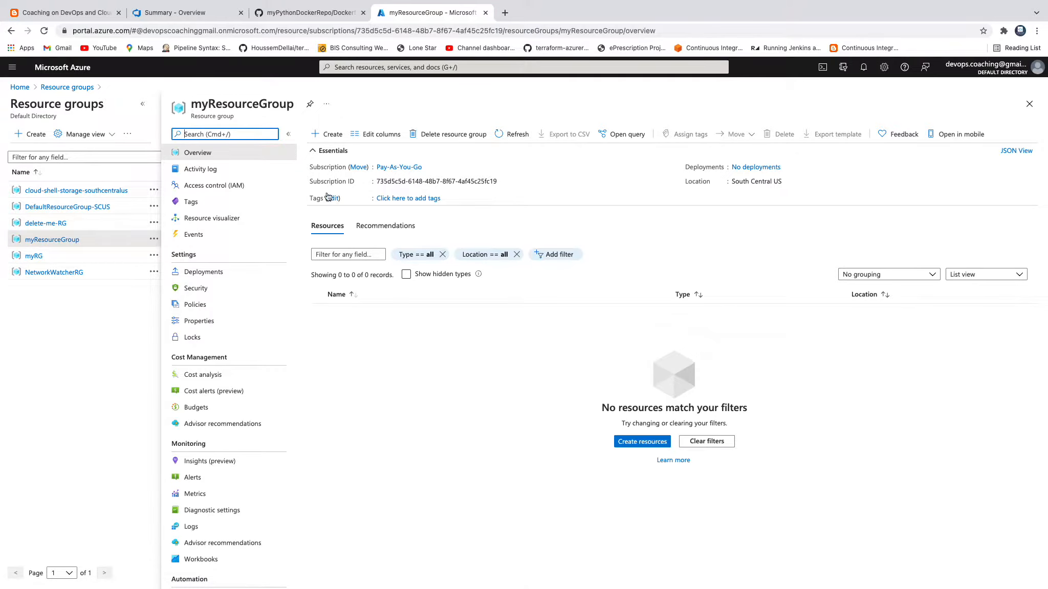
click(515, 135)
click(20, 88)
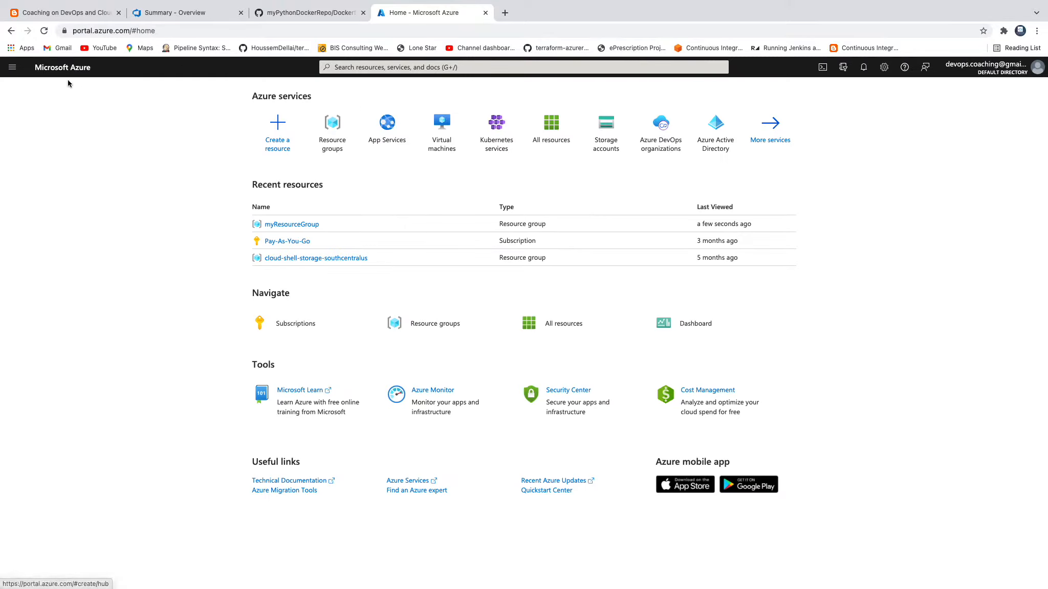
- Try to find the registry service by searching the portal for "azure container registry", and return to the home page
click(12, 67)
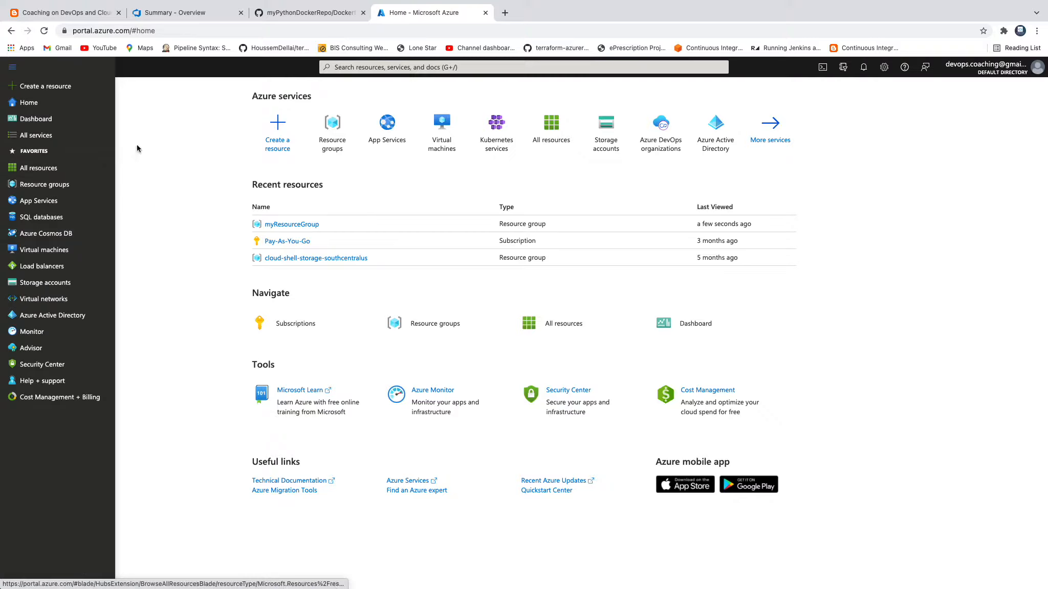
click(385, 67)
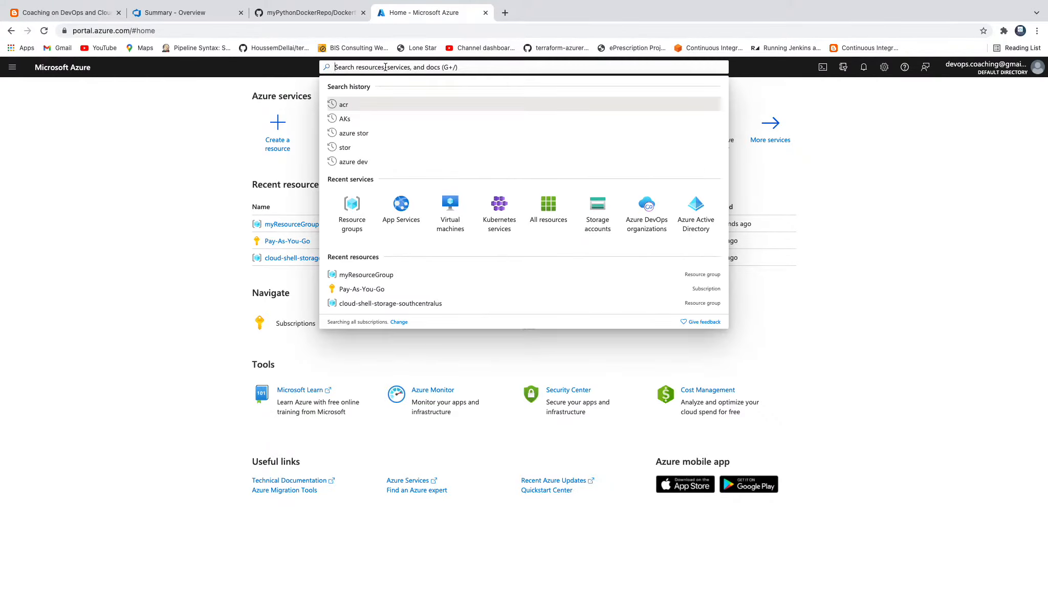
text(azure con)
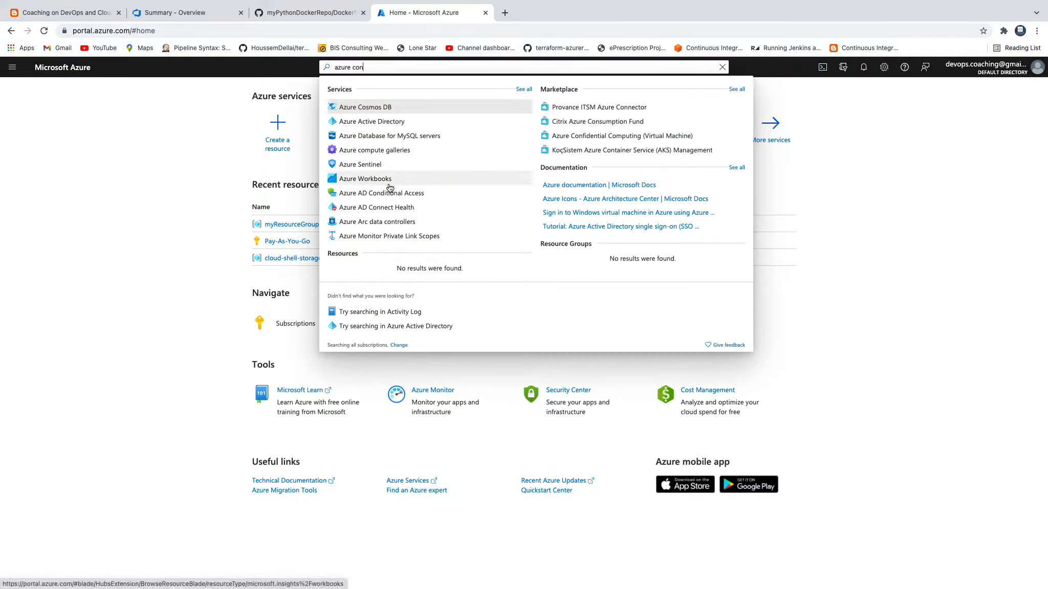
text(tainer)
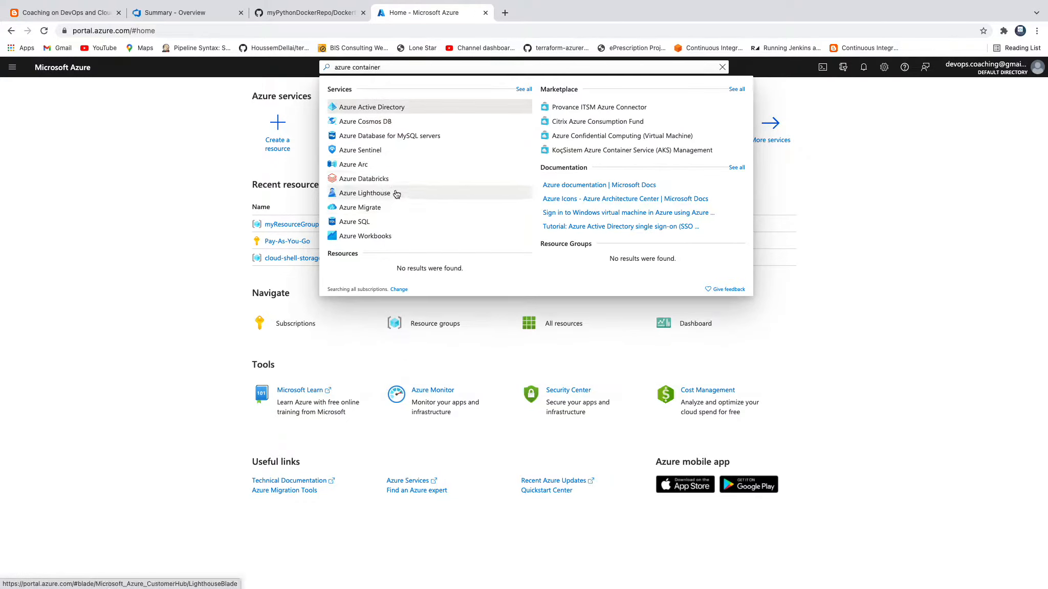
text( reg)
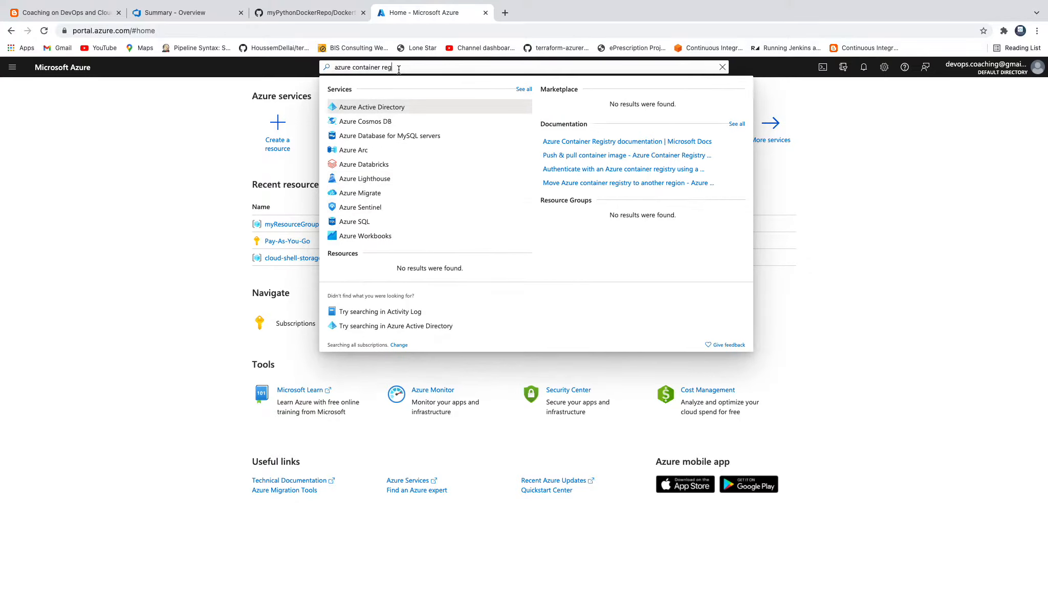
text(i)
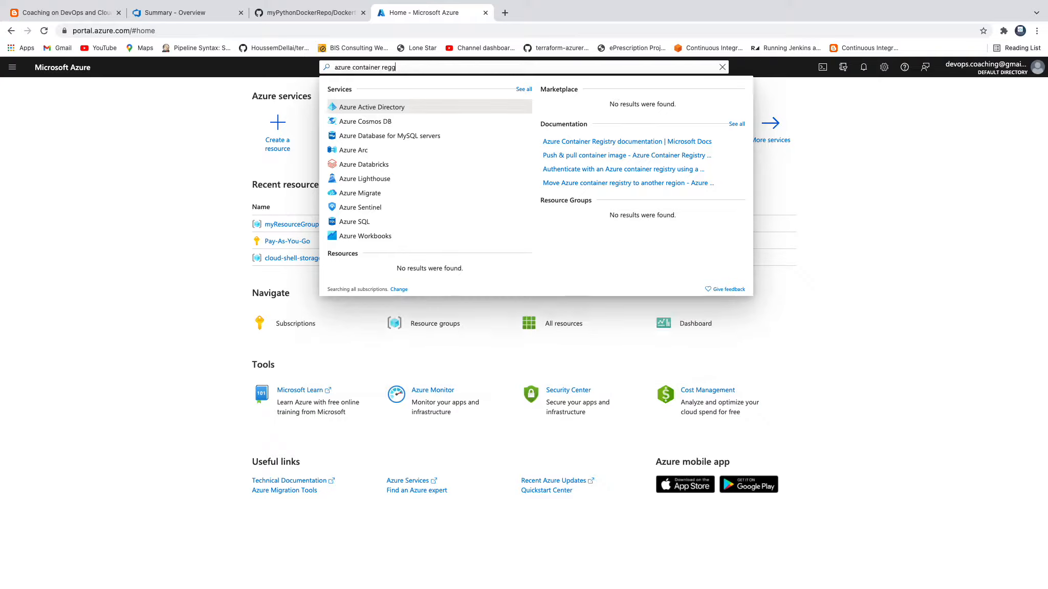
text(stry)
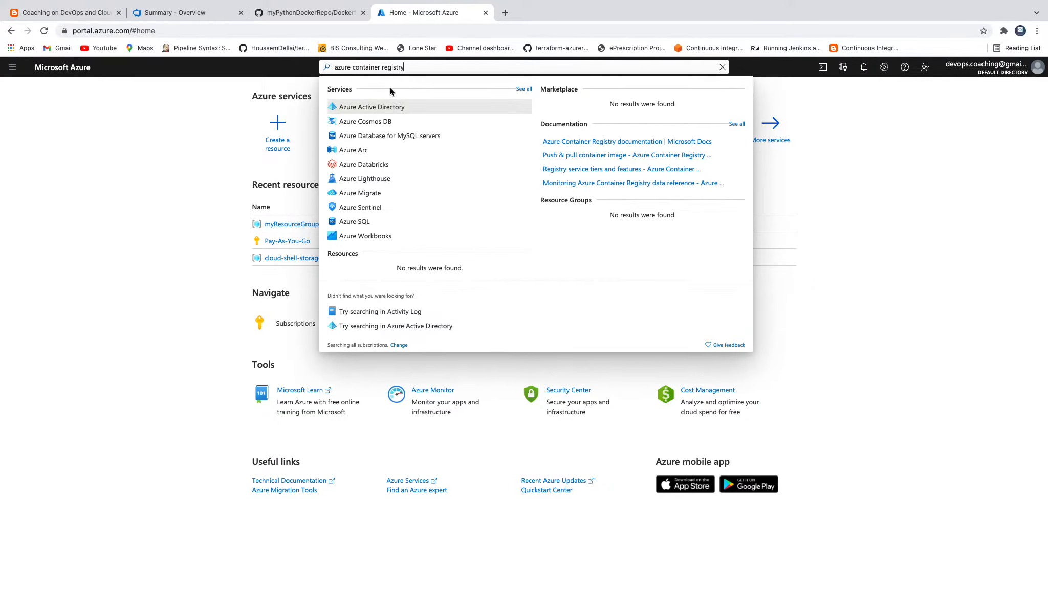
key(Return)
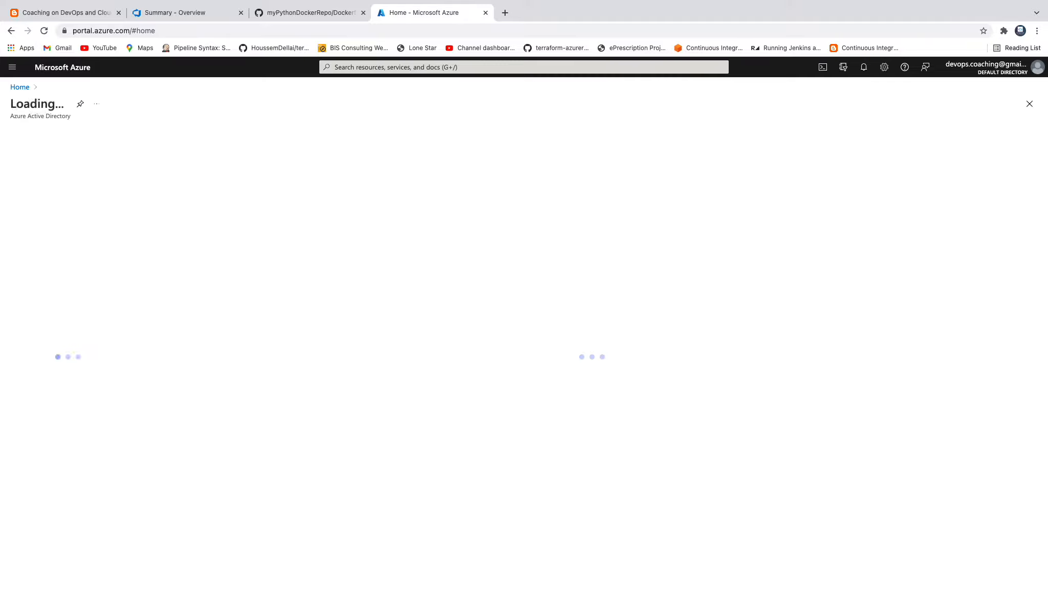
click(19, 87)
- View the overview of the myacrrepo31 container registry in myResourceGroup and go back to the portal home page
click(299, 230)
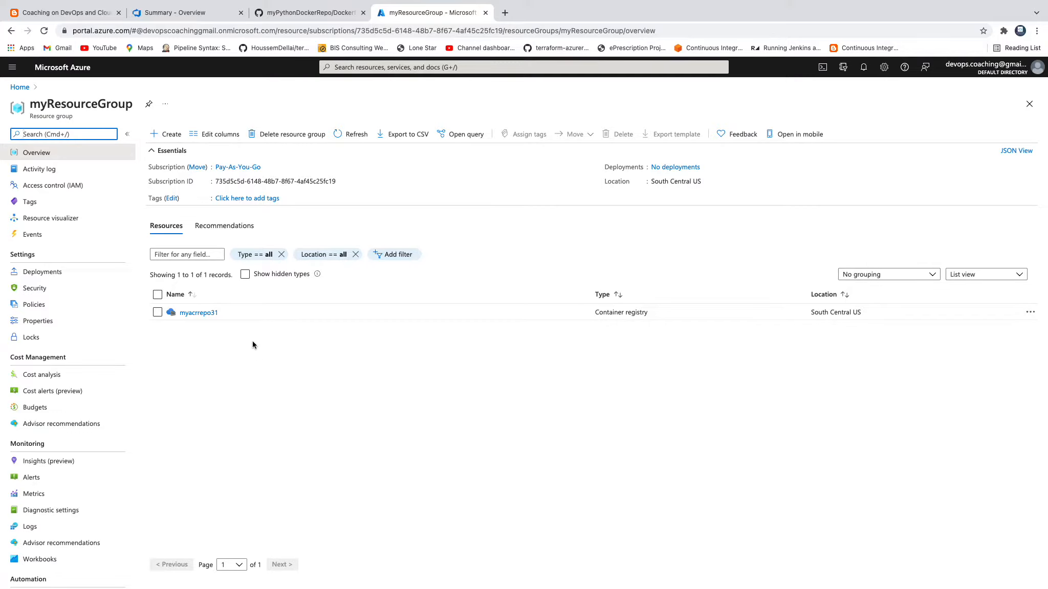
click(194, 315)
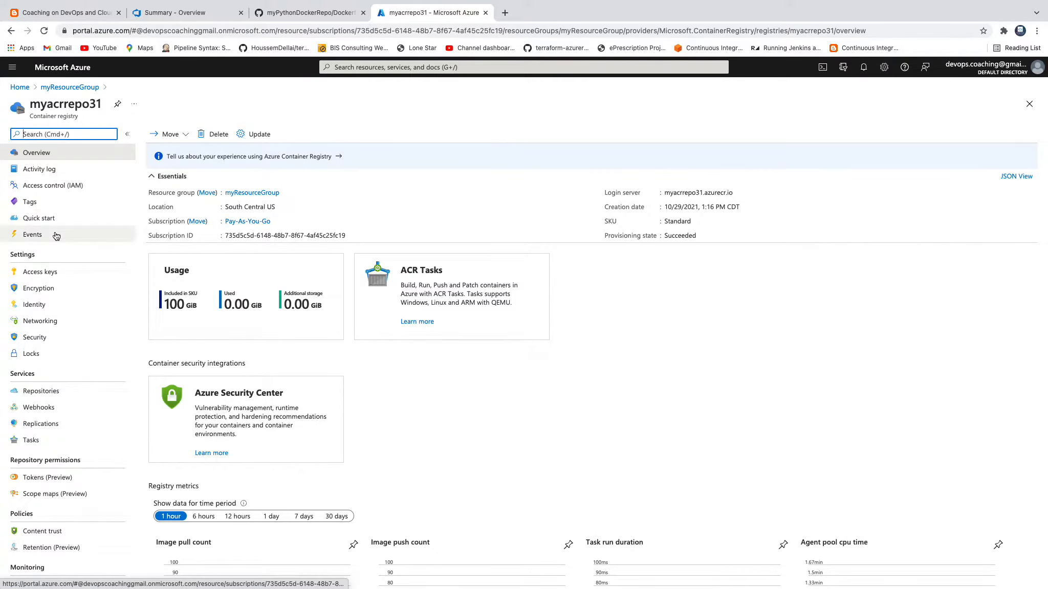
click(20, 87)
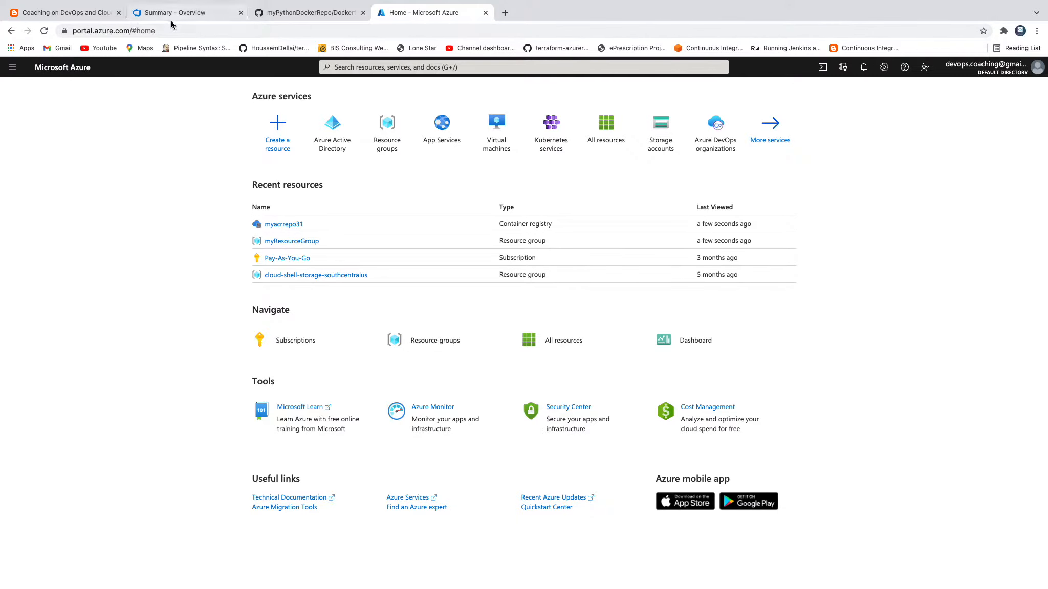
- Review the coachdevops.com guide's enlarged pipeline architecture diagram and its instructions for creating an Azure build pipeline
click(66, 12)
click(555, 283)
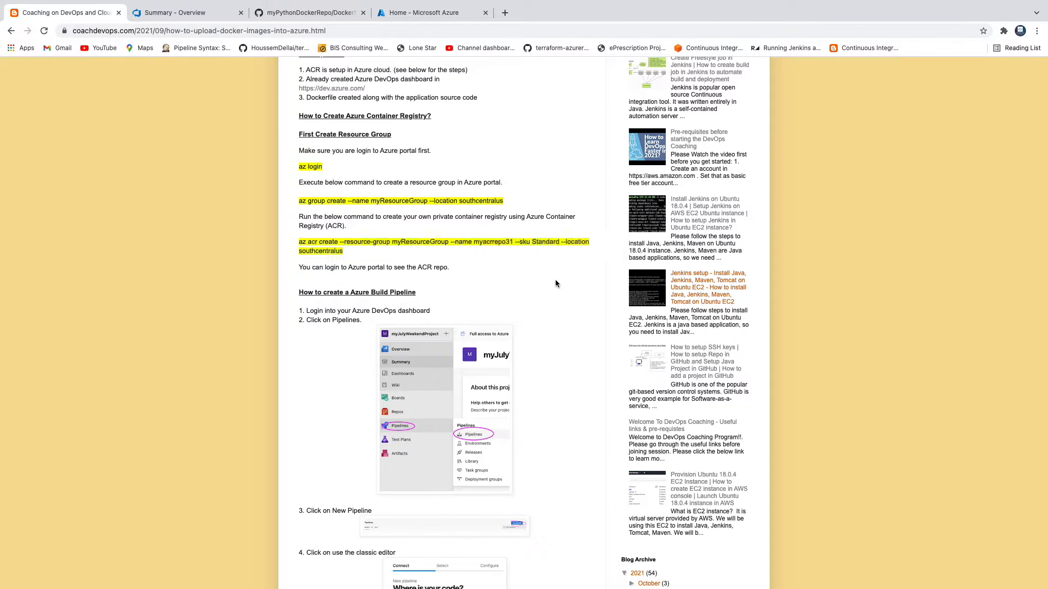
scroll(555, 284, down, 1)
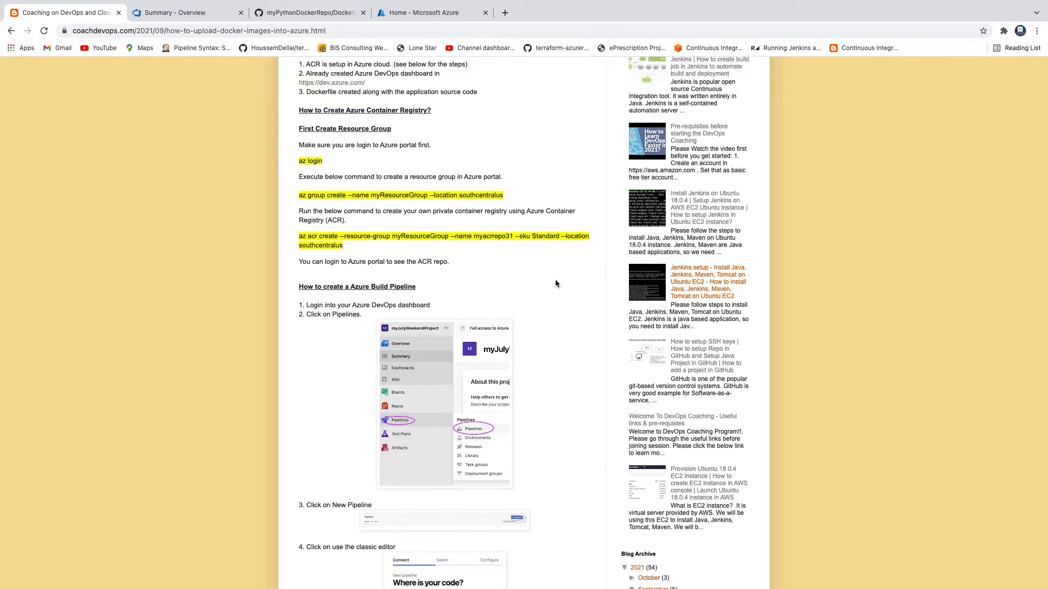
scroll(555, 283, up, 1)
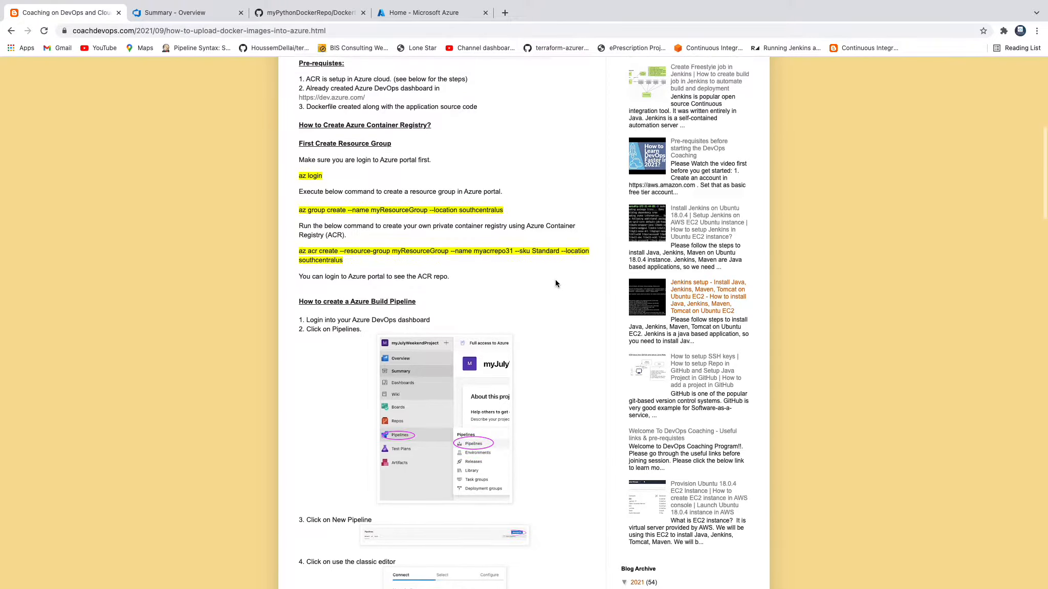
scroll(555, 283, down, 2)
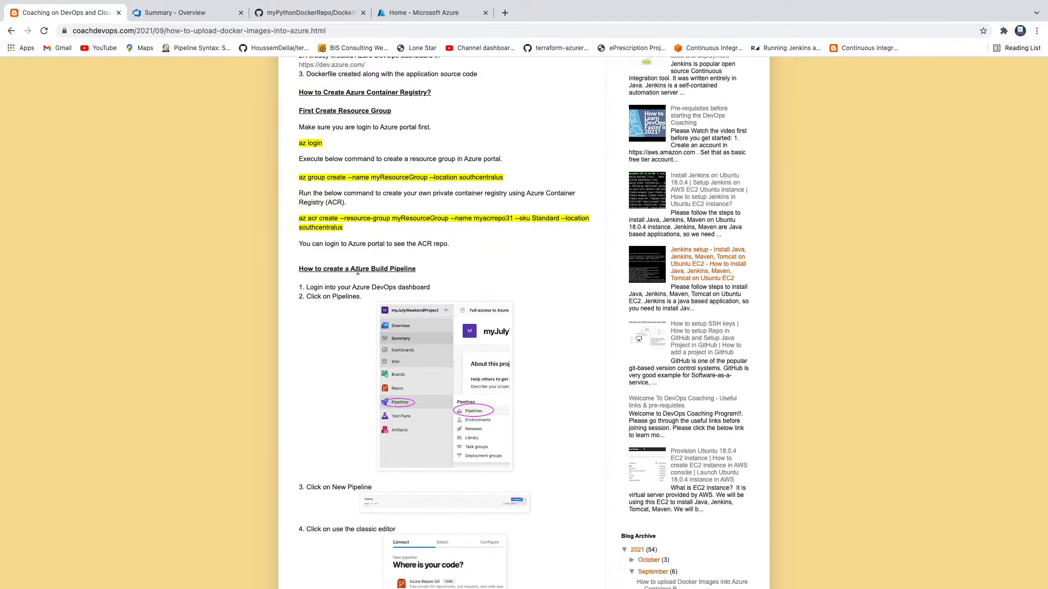
scroll(539, 274, up, 8)
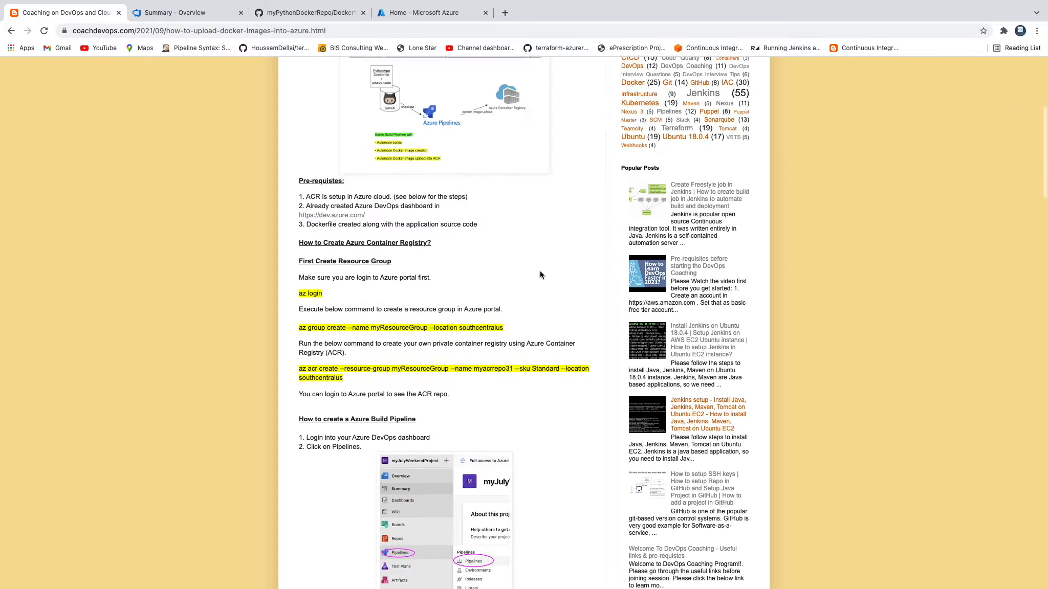
click(426, 361)
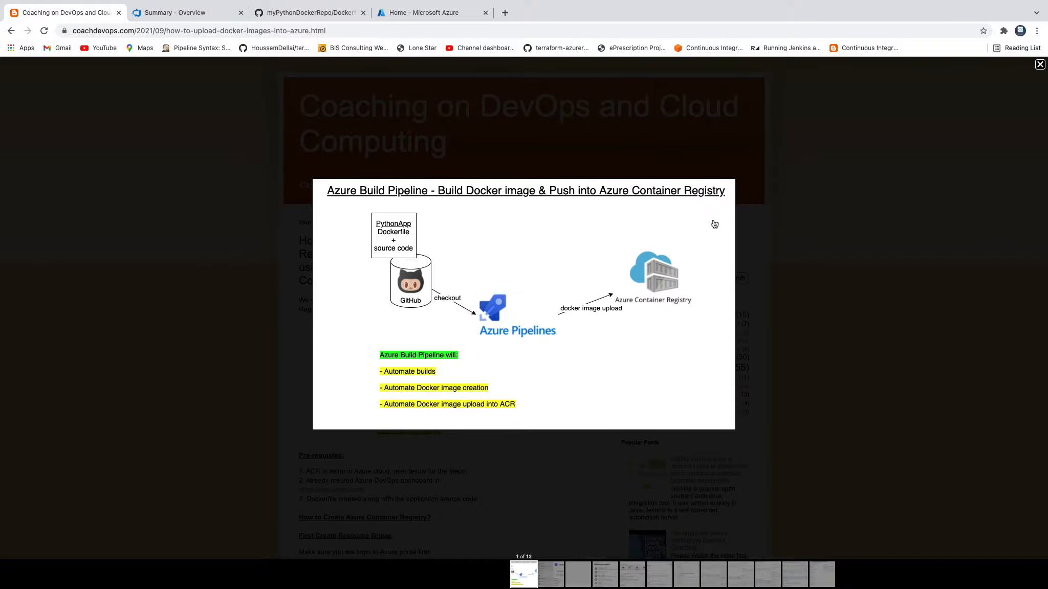
click(1040, 65)
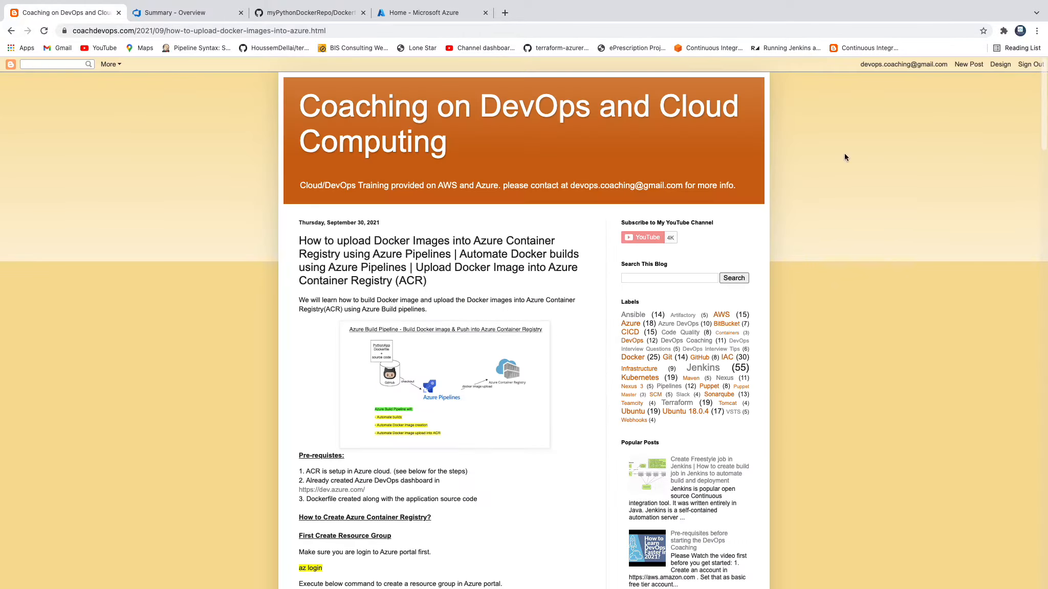
scroll(621, 284, down, 6)
scroll(622, 288, down, 1)
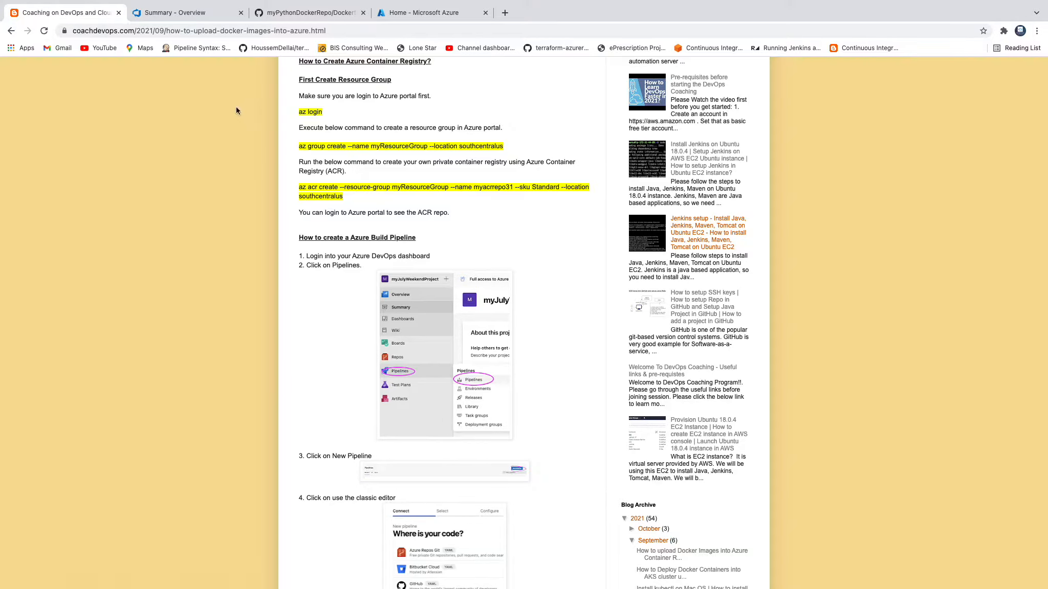
- Start a new pipeline in the Azure DevOps project myAzurePipelineProject using the classic editor instead of YAML
click(200, 13)
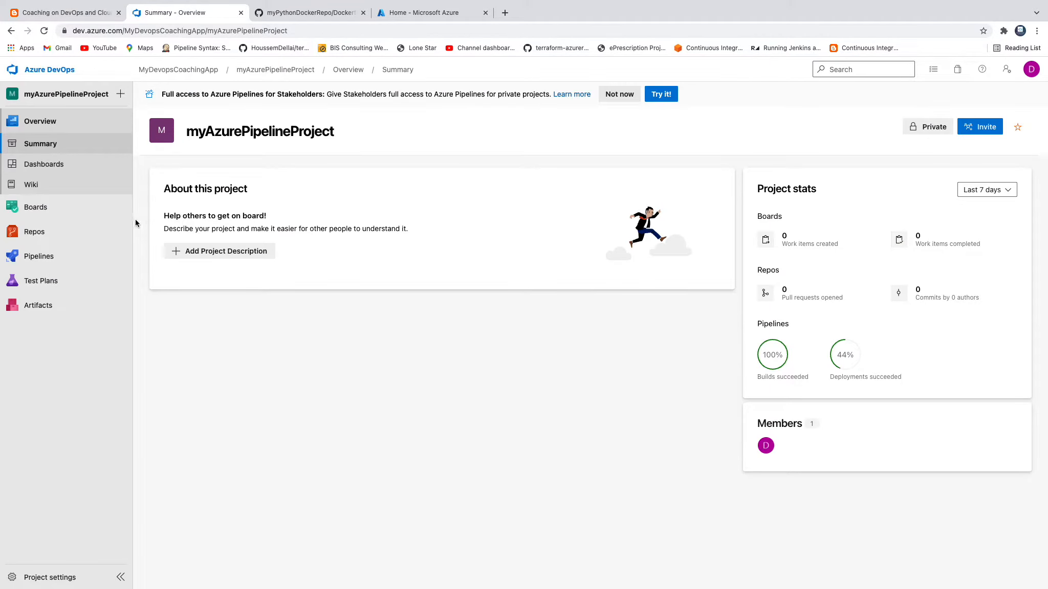
click(50, 256)
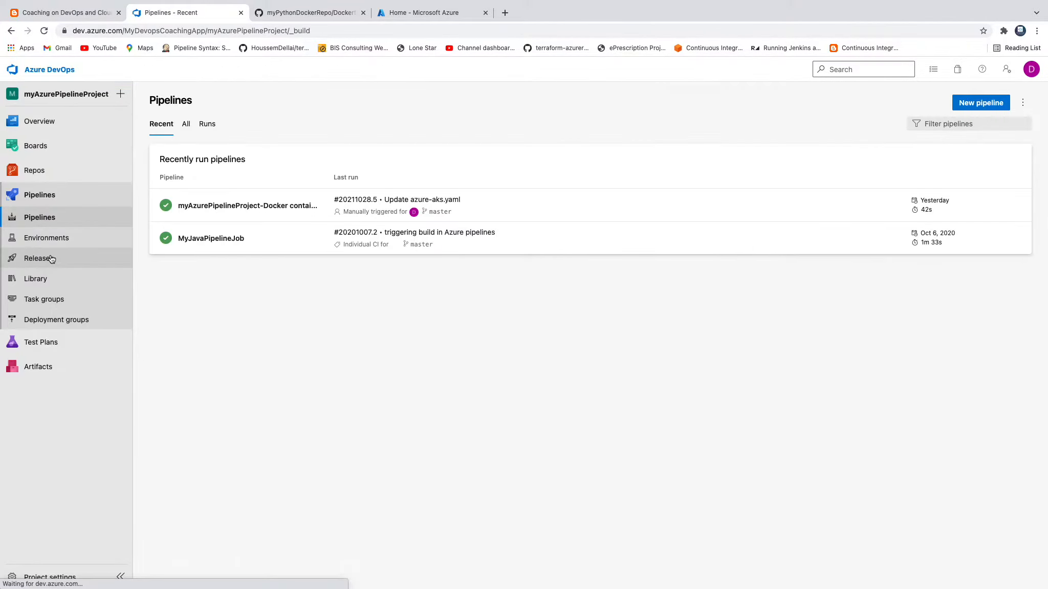
click(981, 103)
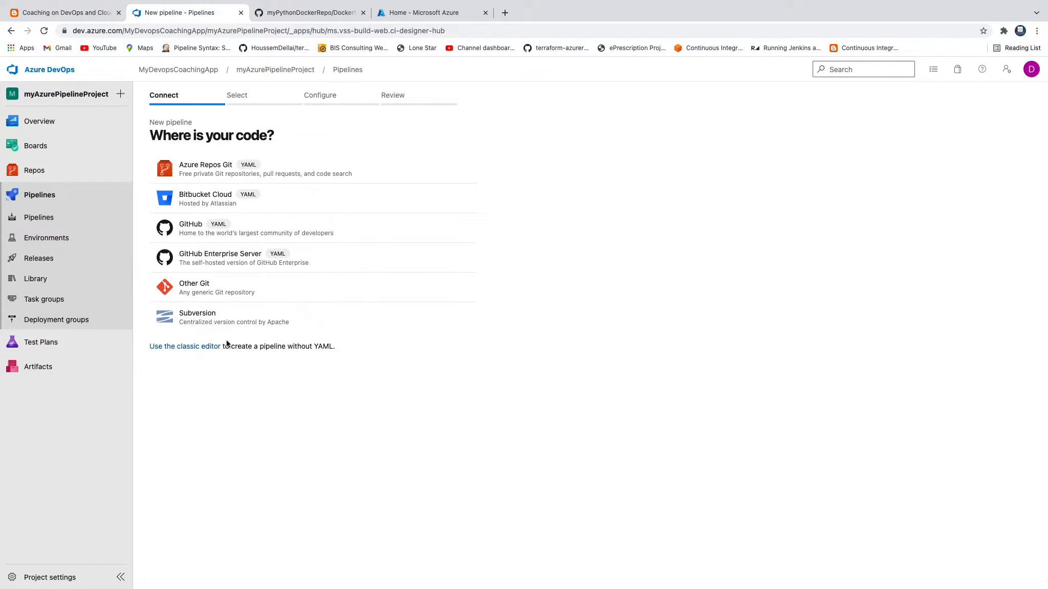
click(191, 347)
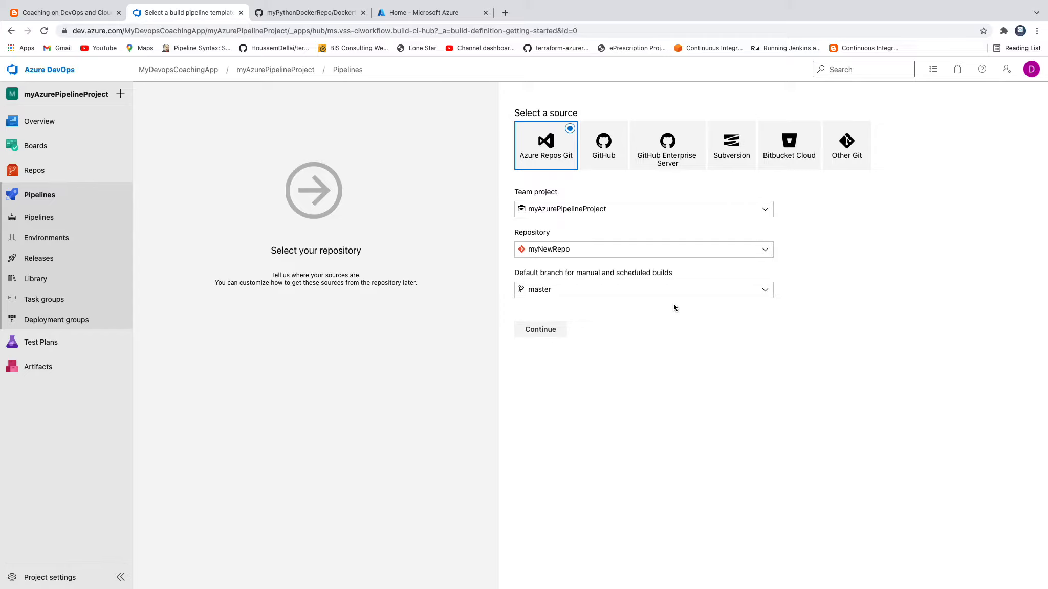
- Choose GitHub as the pipeline source and start authorizing a new service connection with a GitHub personal access token
click(612, 147)
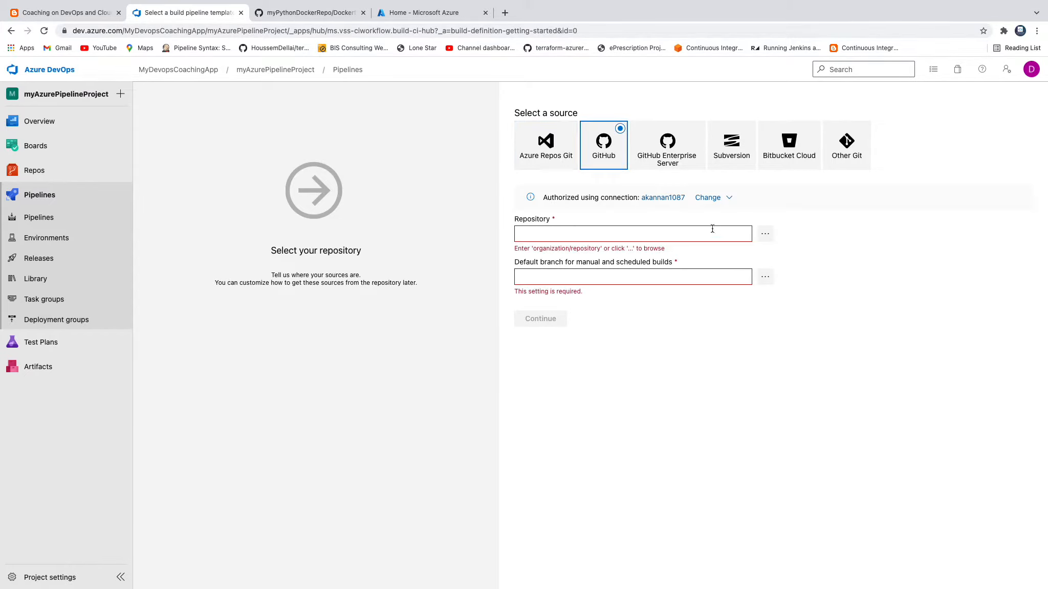
click(730, 203)
click(737, 281)
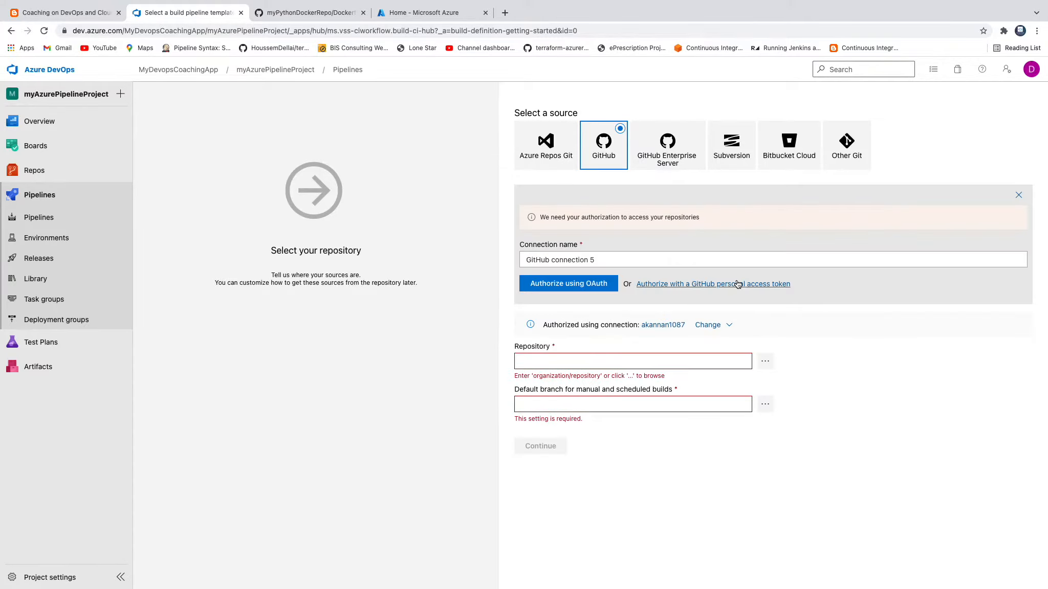
click(694, 285)
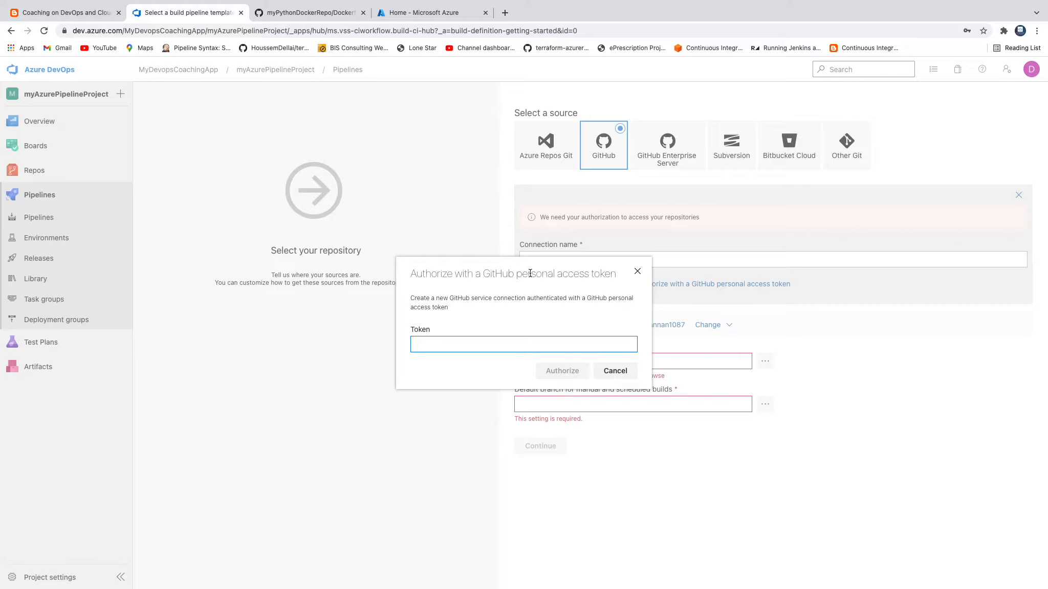
- Switch to GitHub and open the personal access tokens page in the account's developer settings
click(323, 13)
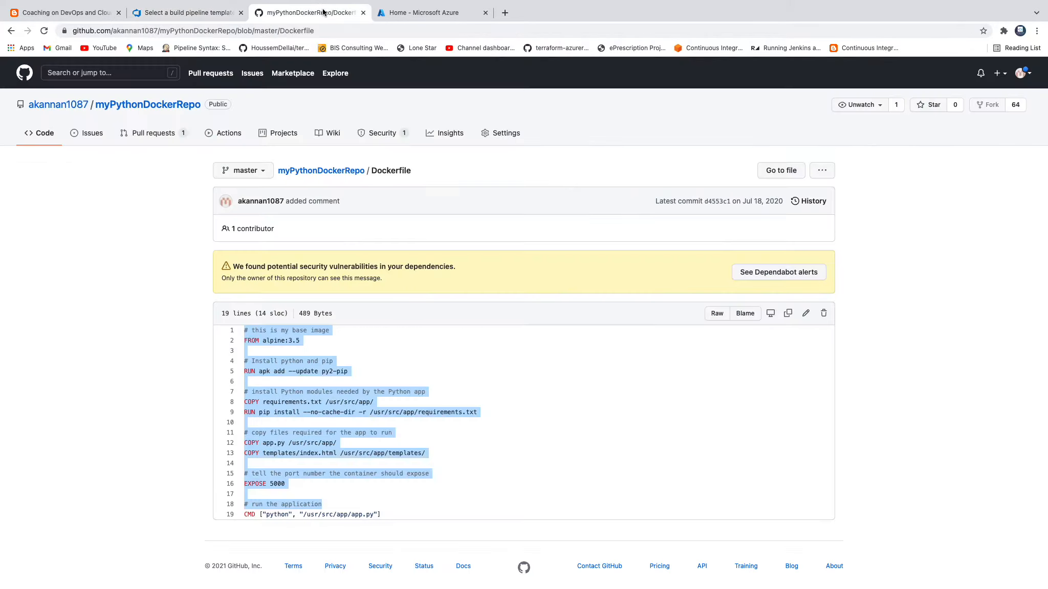
click(1021, 73)
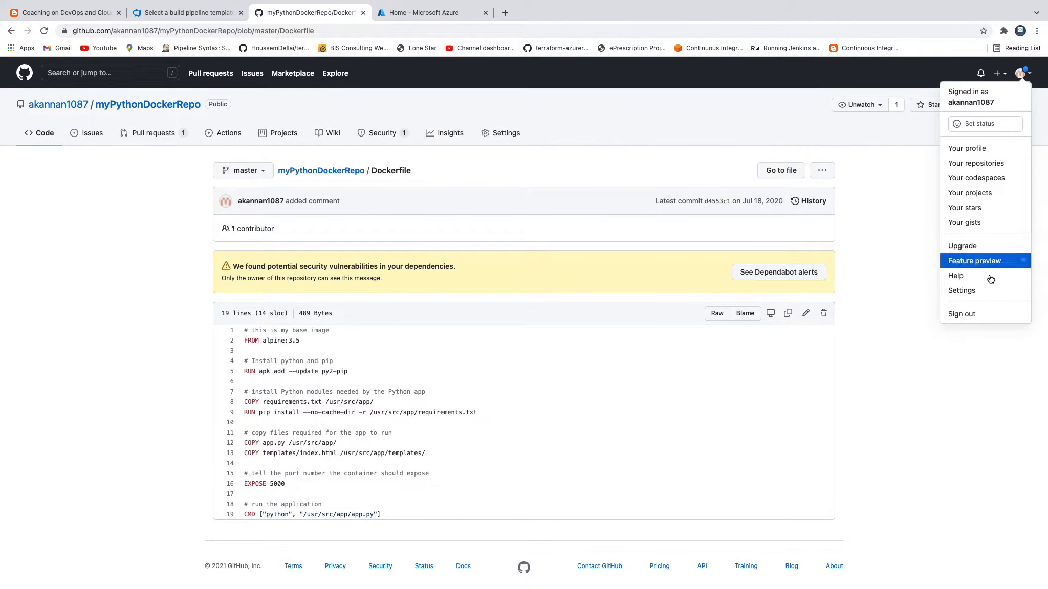
click(981, 288)
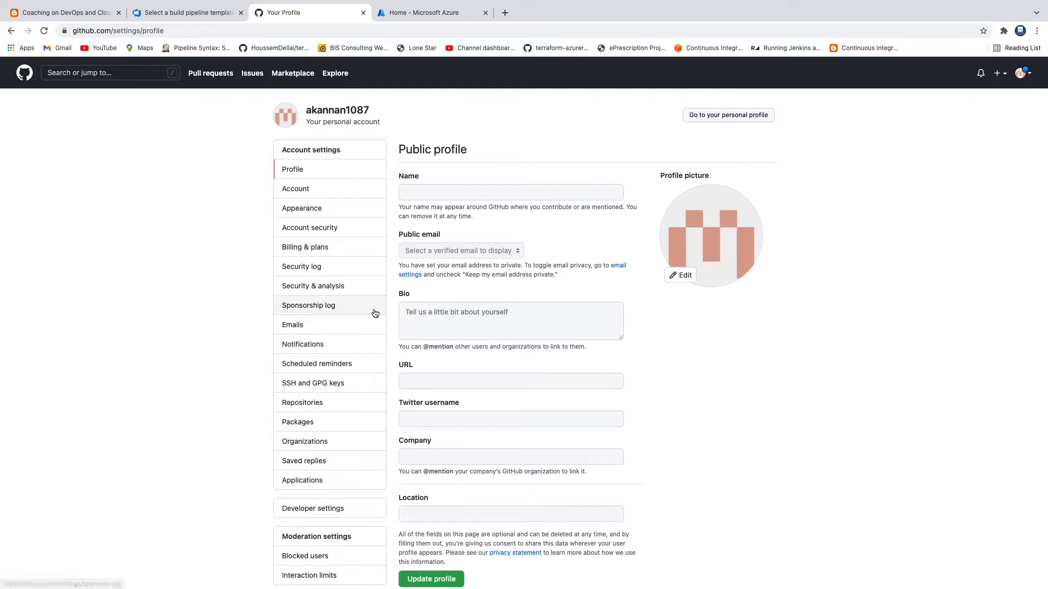
click(319, 513)
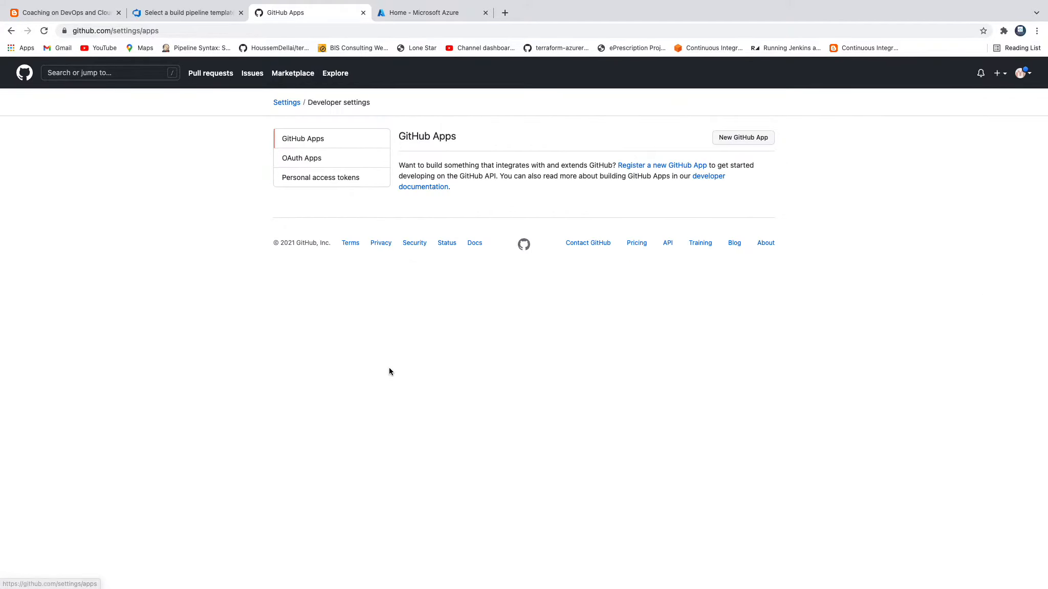
click(314, 180)
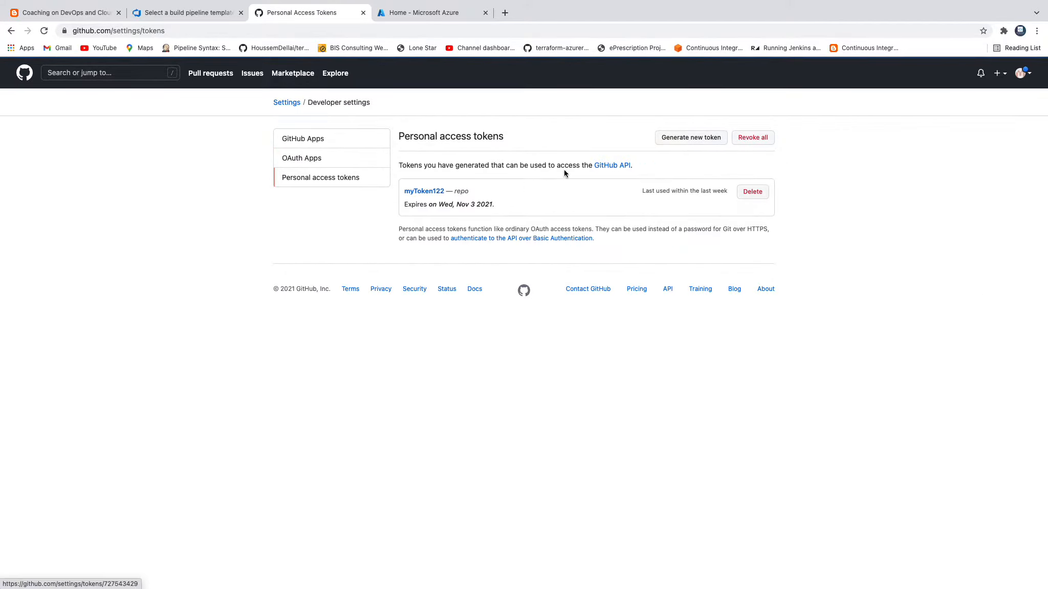
- Start generating a new personal access token and confirm access with the GitHub account password
click(709, 139)
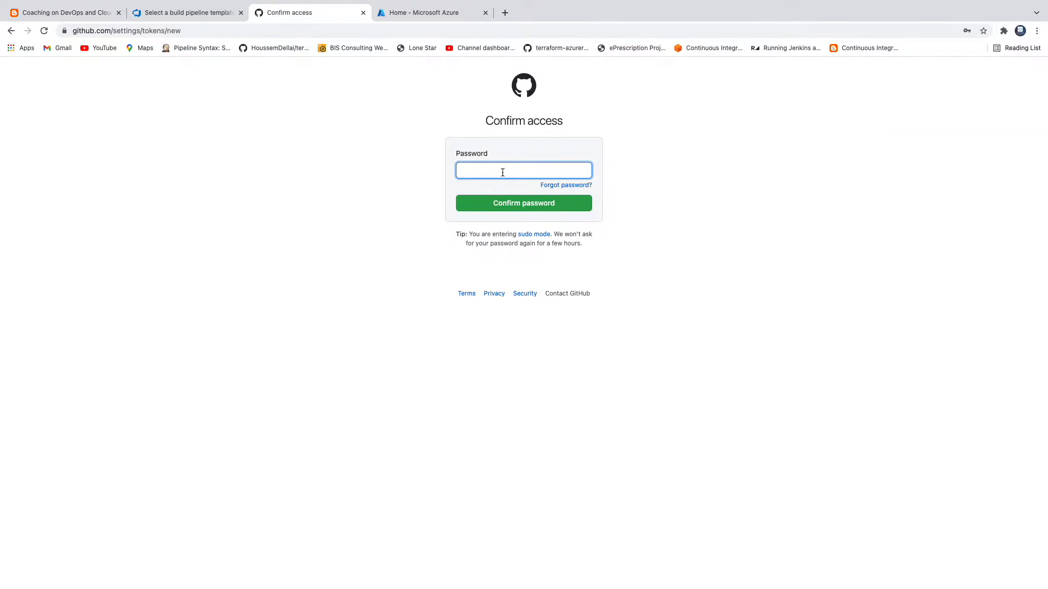
click(502, 171)
click(497, 197)
click(503, 201)
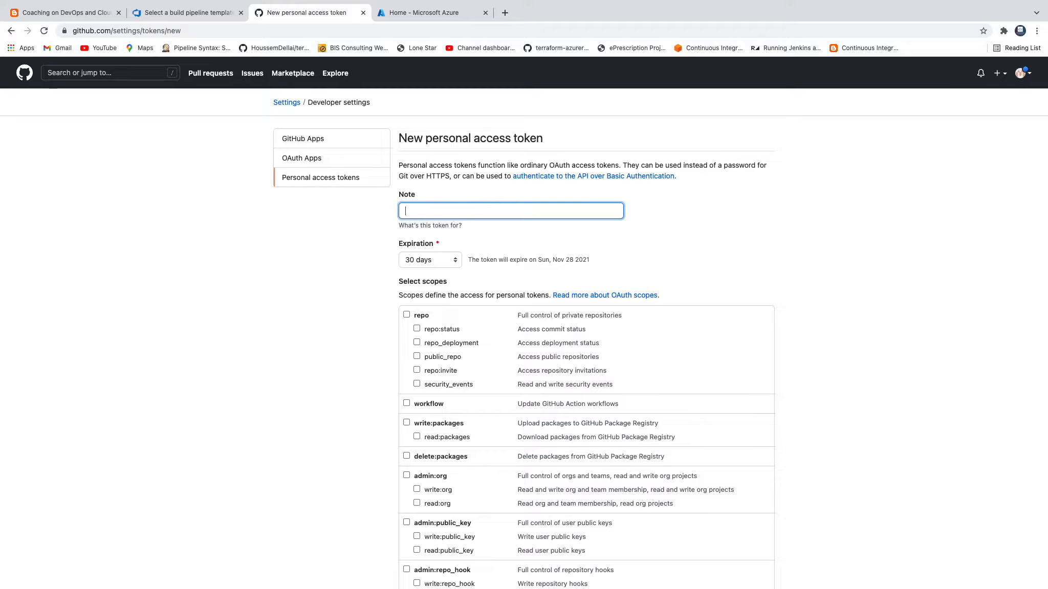
- Generate a personal access token with the note mynewtoken, a 7 days expiration and the full repo scope
text(mynewtoken)
click(447, 264)
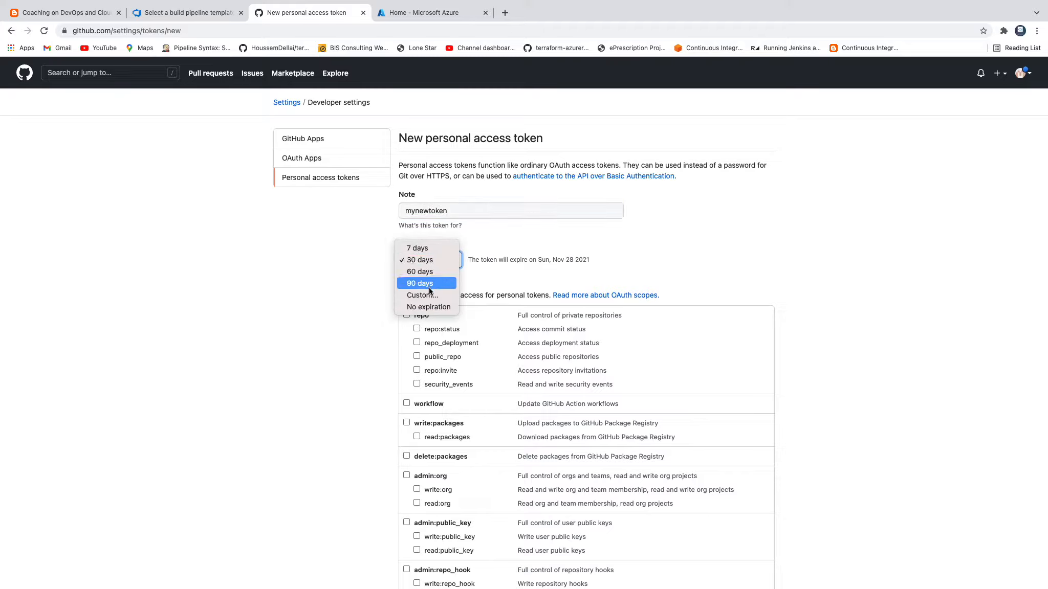
click(419, 248)
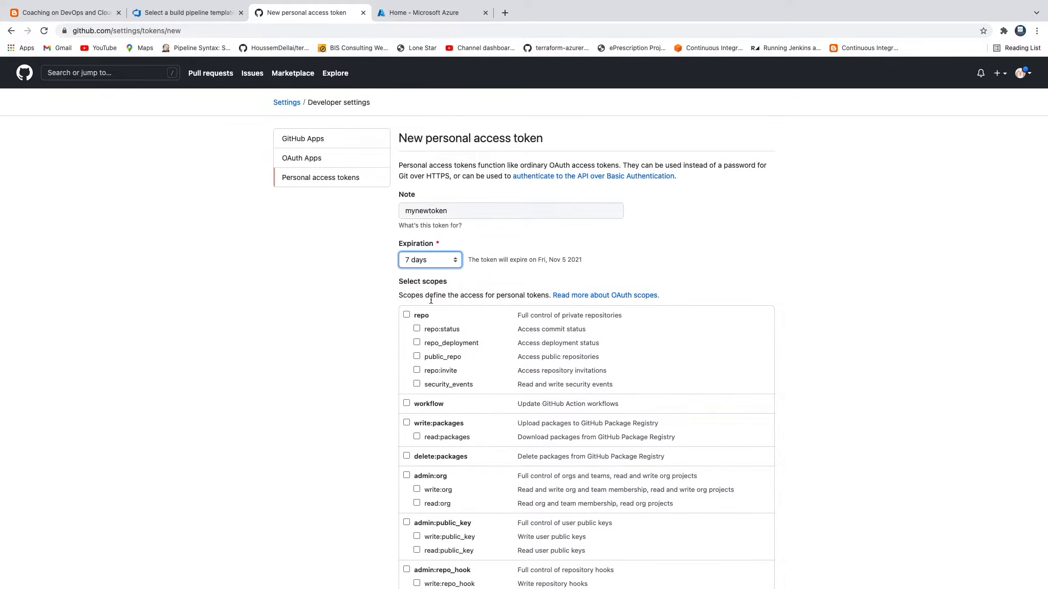
click(406, 315)
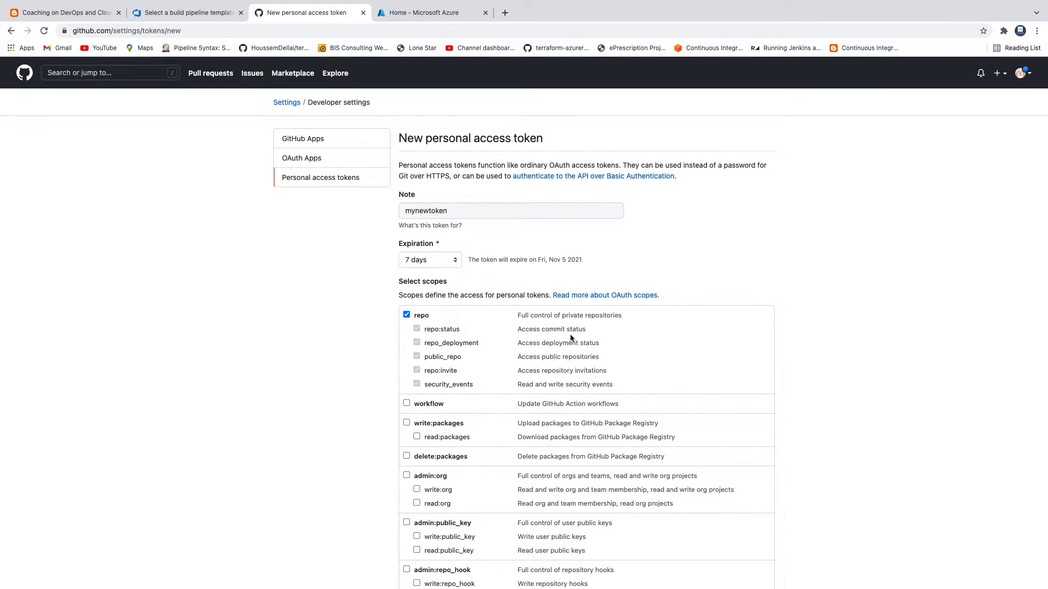
scroll(571, 337, down, 8)
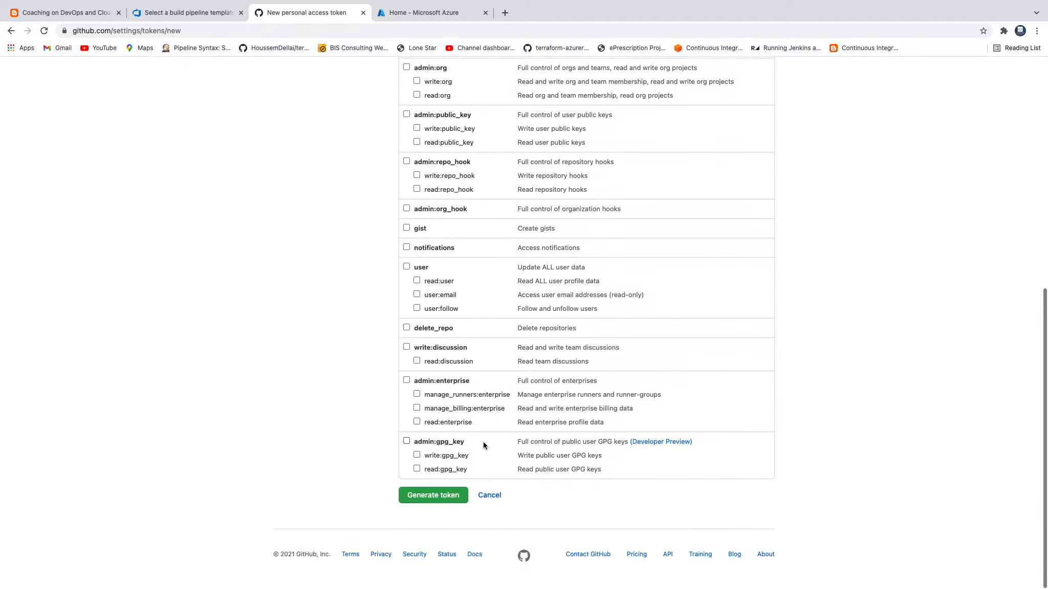
click(442, 500)
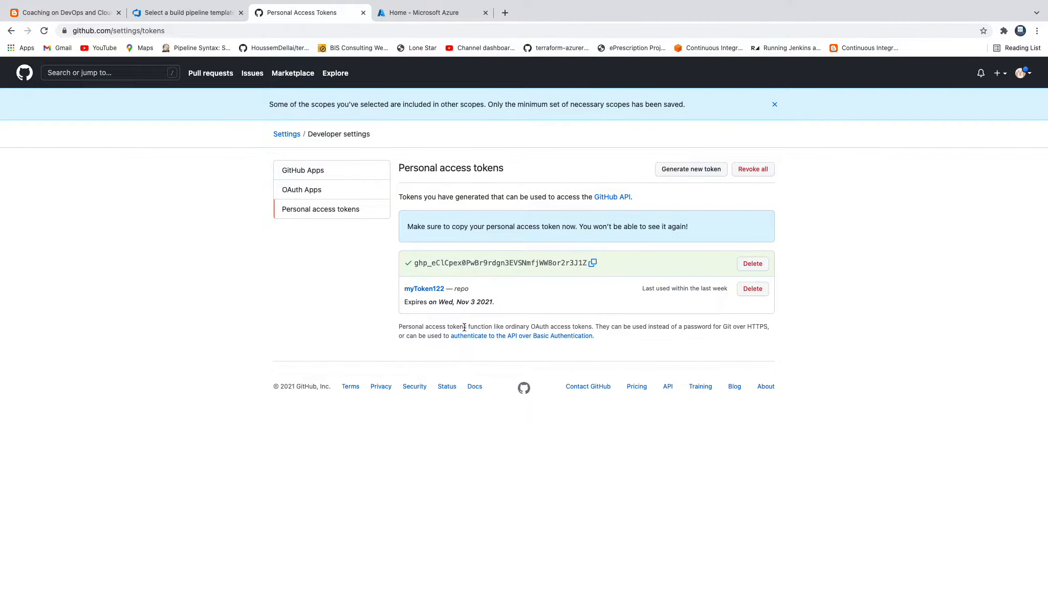
- Copy the generated token, paste it into the Azure DevOps token field, authorize the GitHub connection and dismiss the browser's save-password prompt
click(594, 266)
click(207, 12)
click(489, 339)
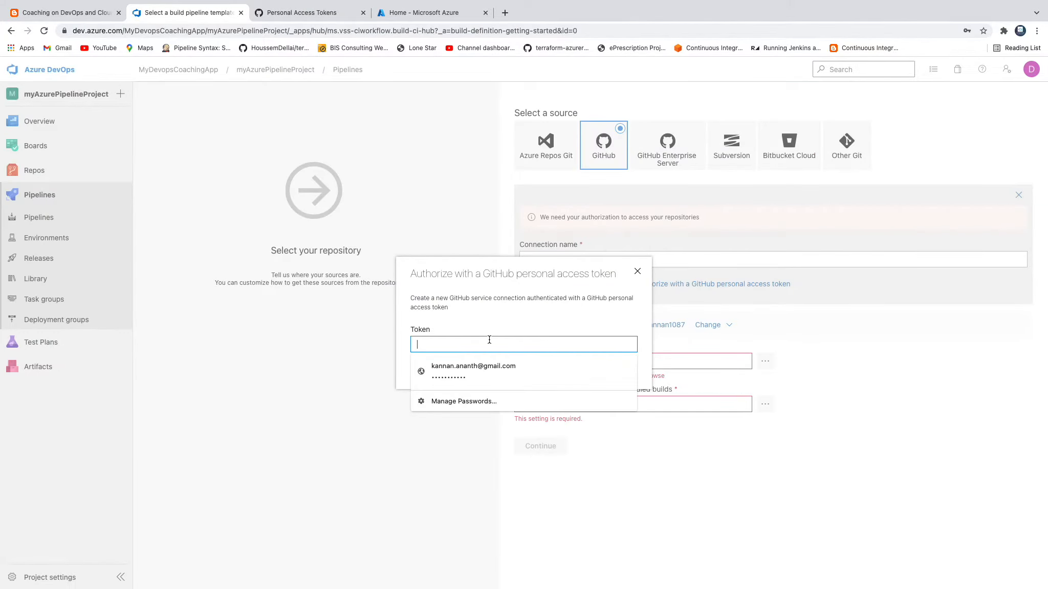
key(ctrl+v)
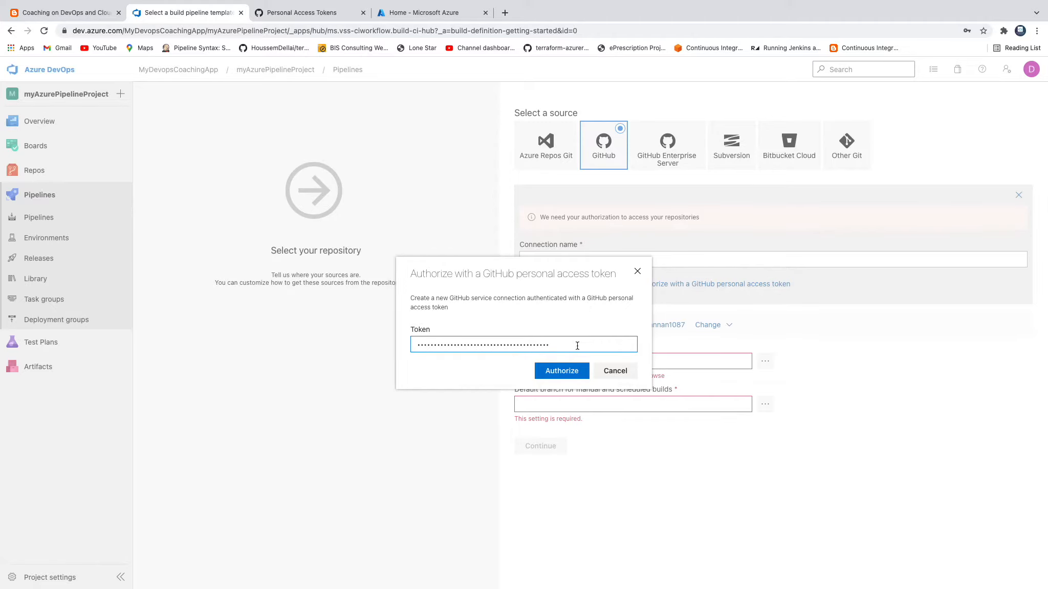
click(564, 370)
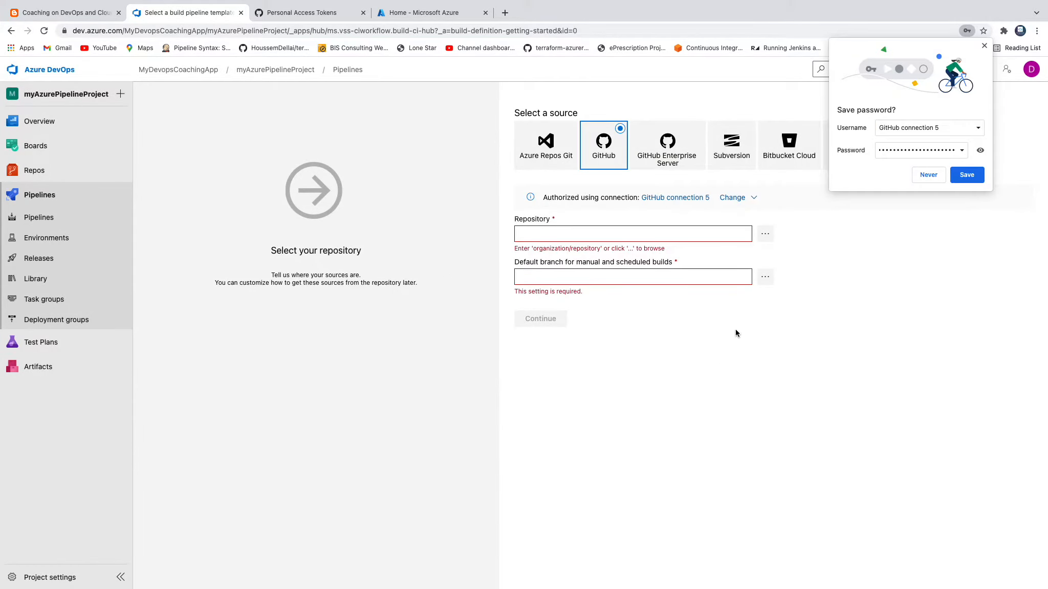
click(984, 45)
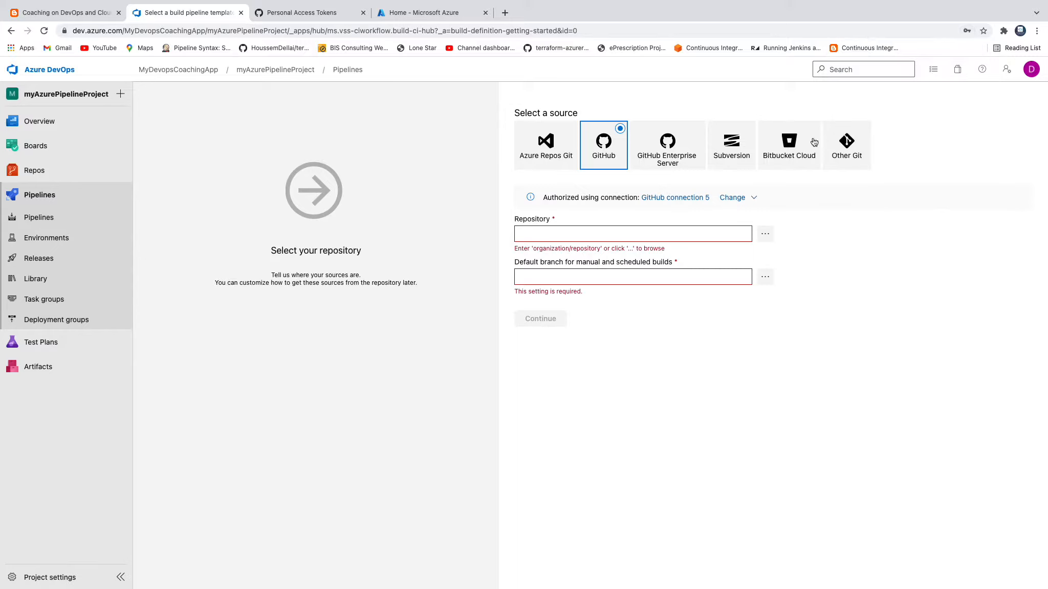
- Open the pipeline's repository picker, then return to the repository's main page on GitHub and copy the name myPythonDockerRepo from its address
click(765, 234)
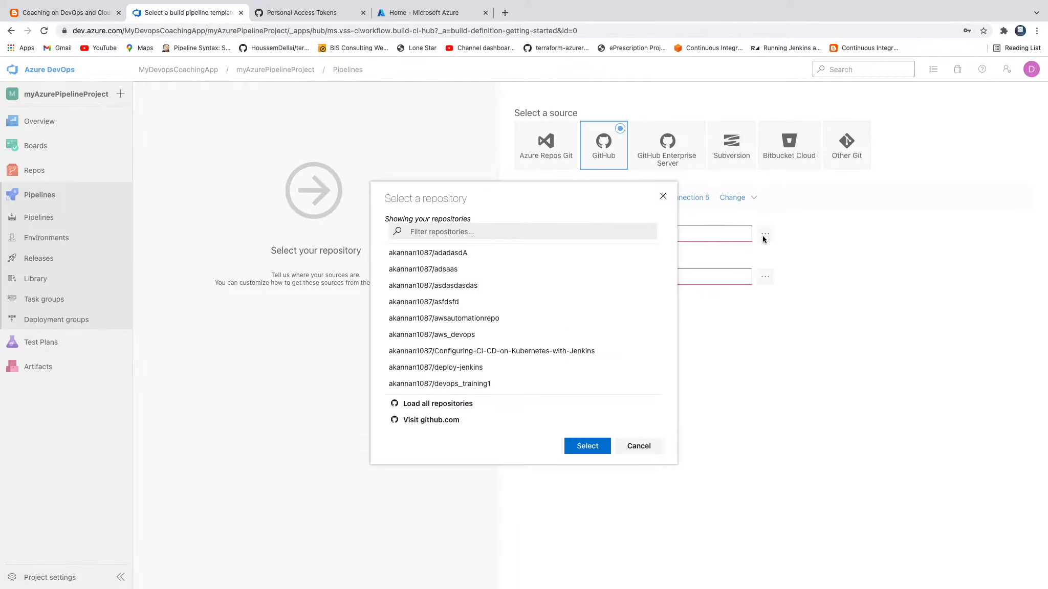
click(313, 14)
click(11, 31)
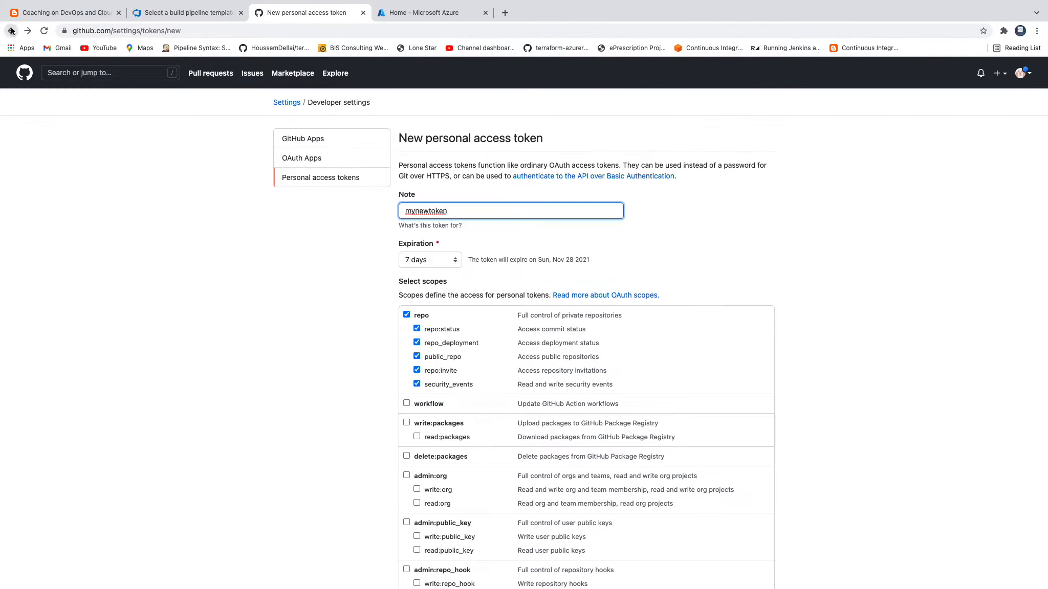
click(11, 31)
click(11, 30)
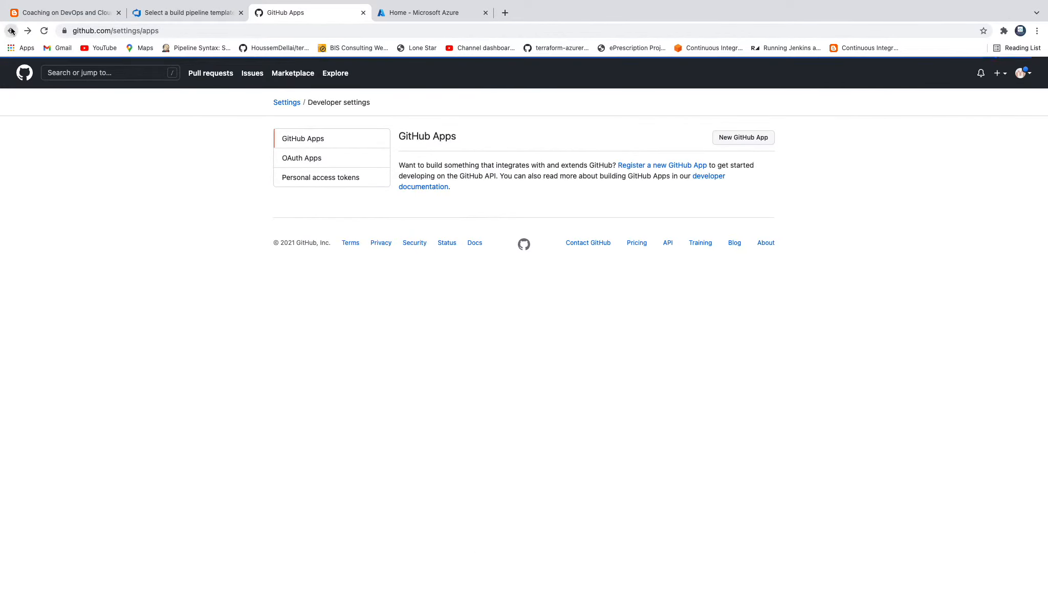
click(11, 30)
click(11, 31)
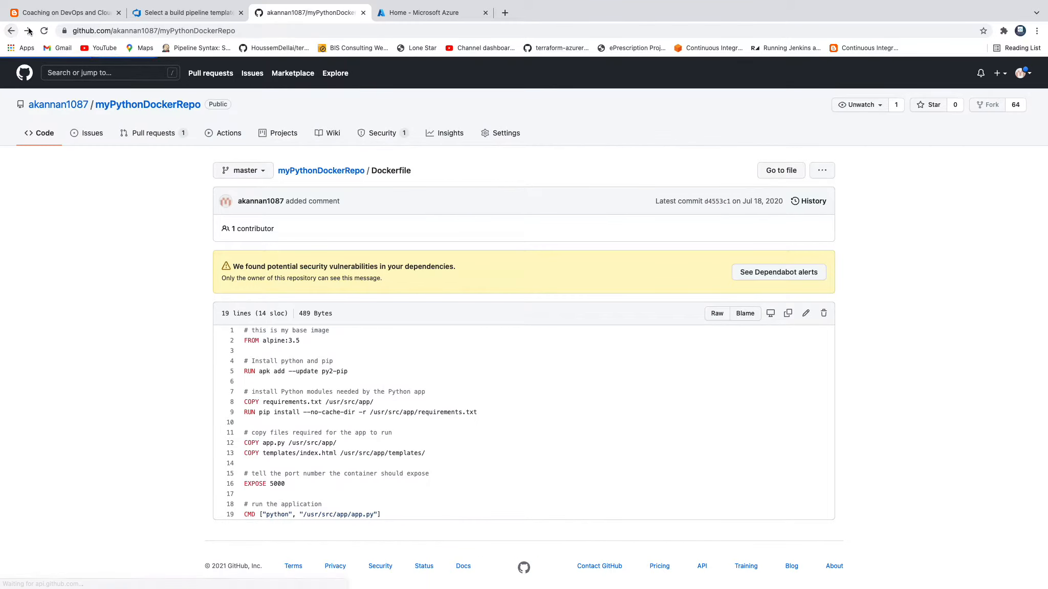
click(11, 30)
double_click(189, 31)
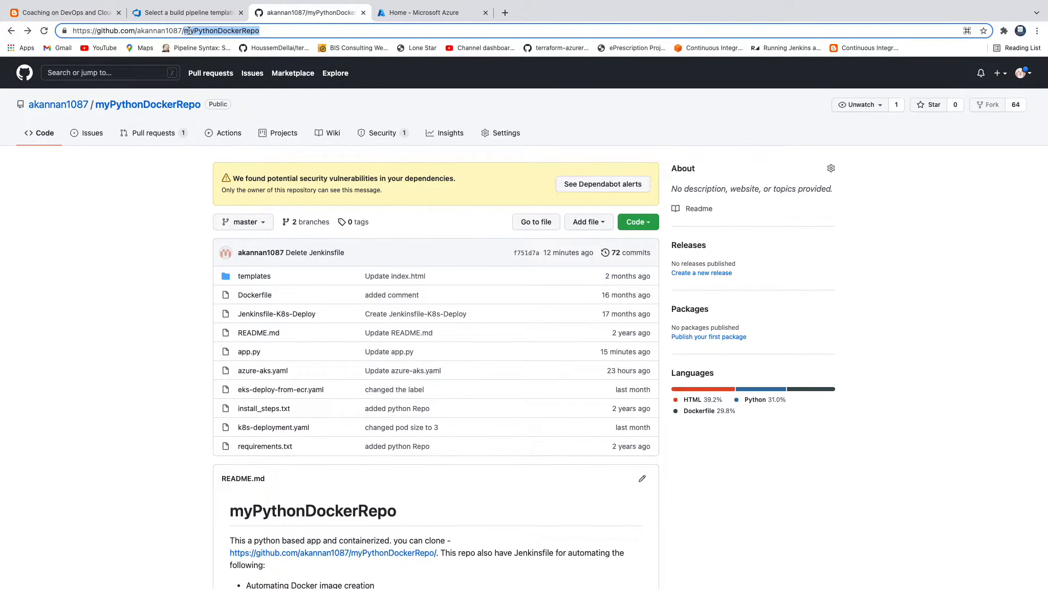
- Filter the Azure DevOps repository picker by myPythonDockerRepo, select that repository with the master branch and continue to template selection
click(194, 13)
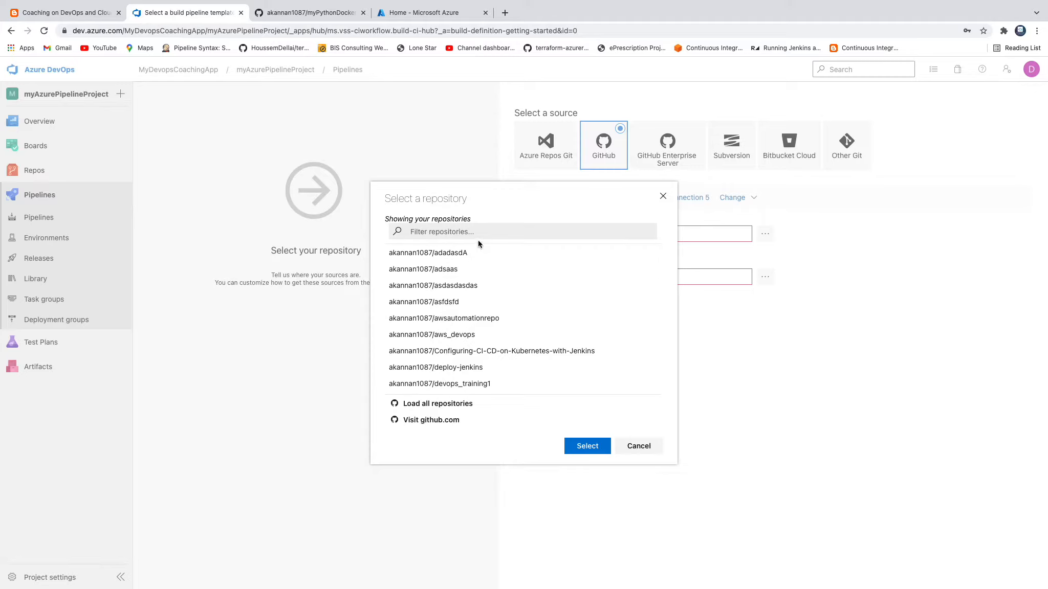
key(ctrl+v)
click(489, 319)
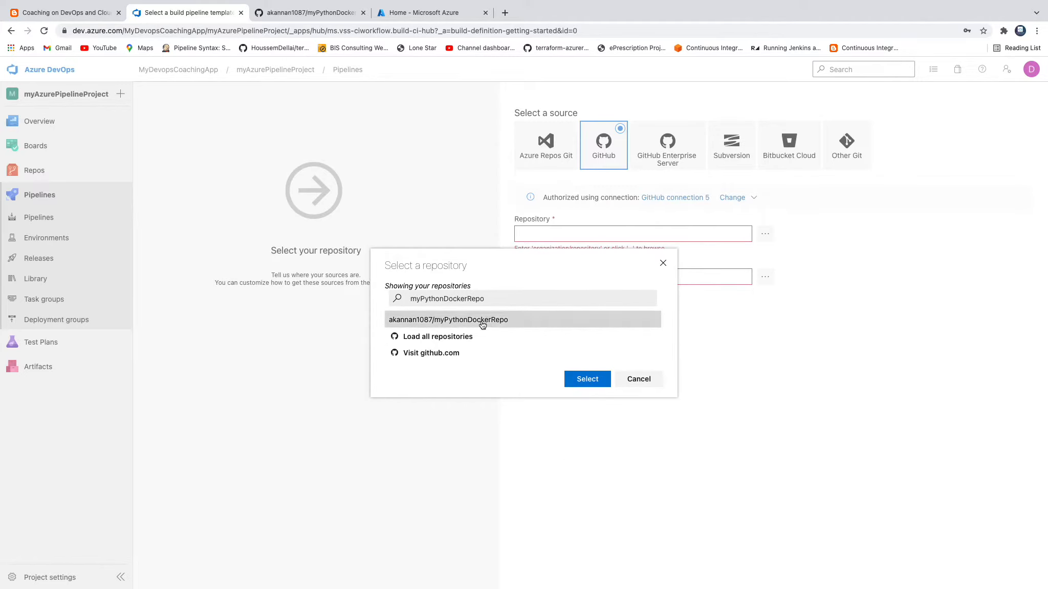
click(592, 378)
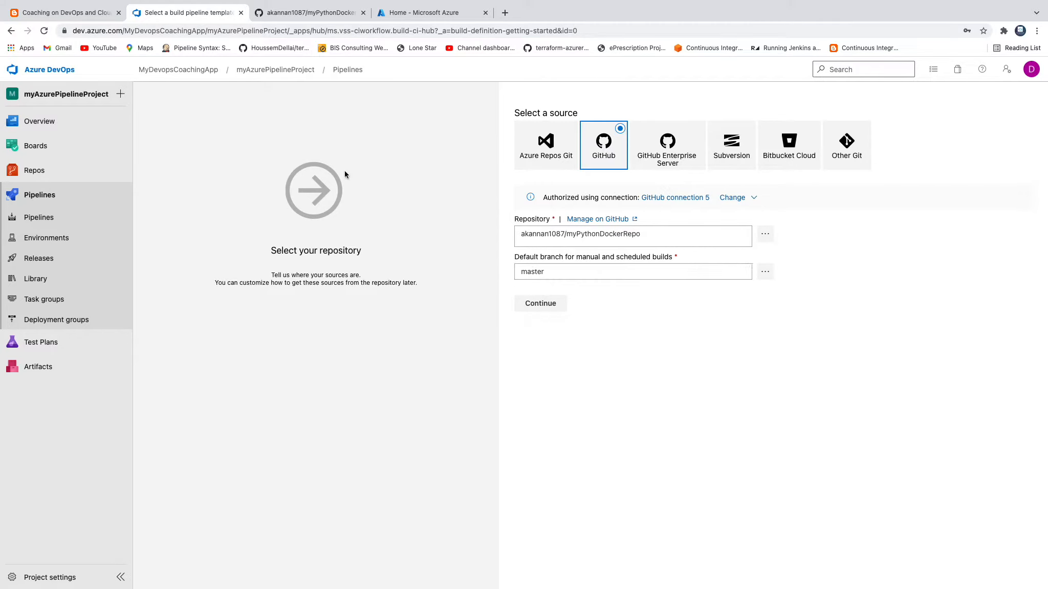
click(320, 17)
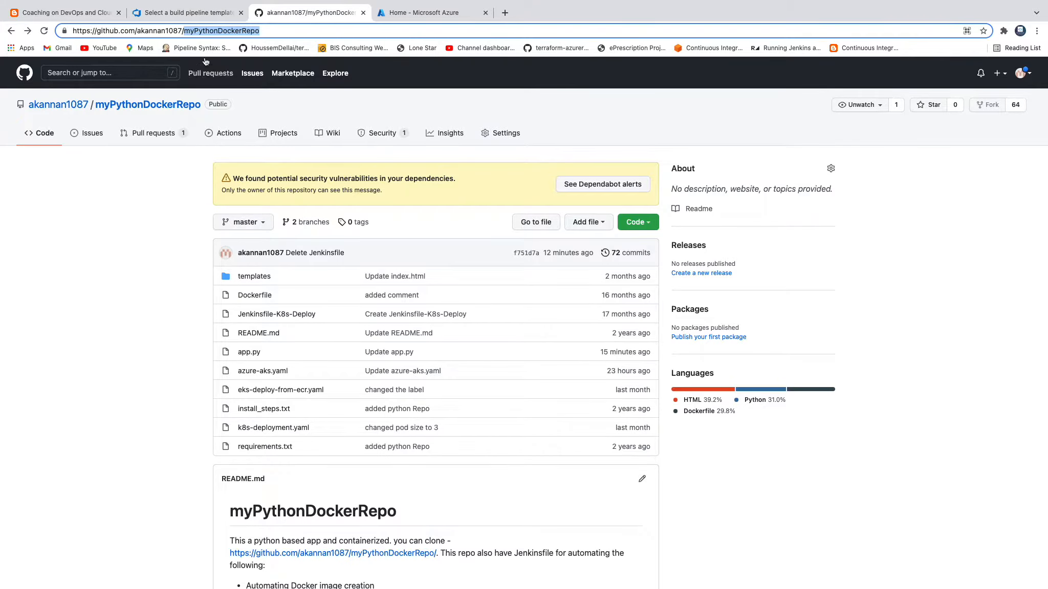
click(202, 12)
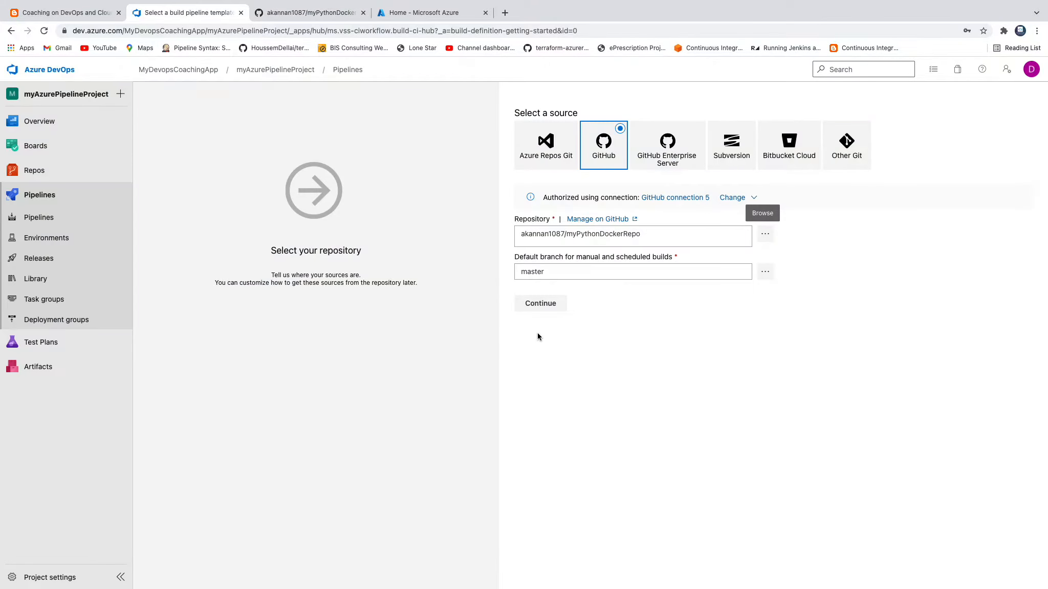
click(541, 303)
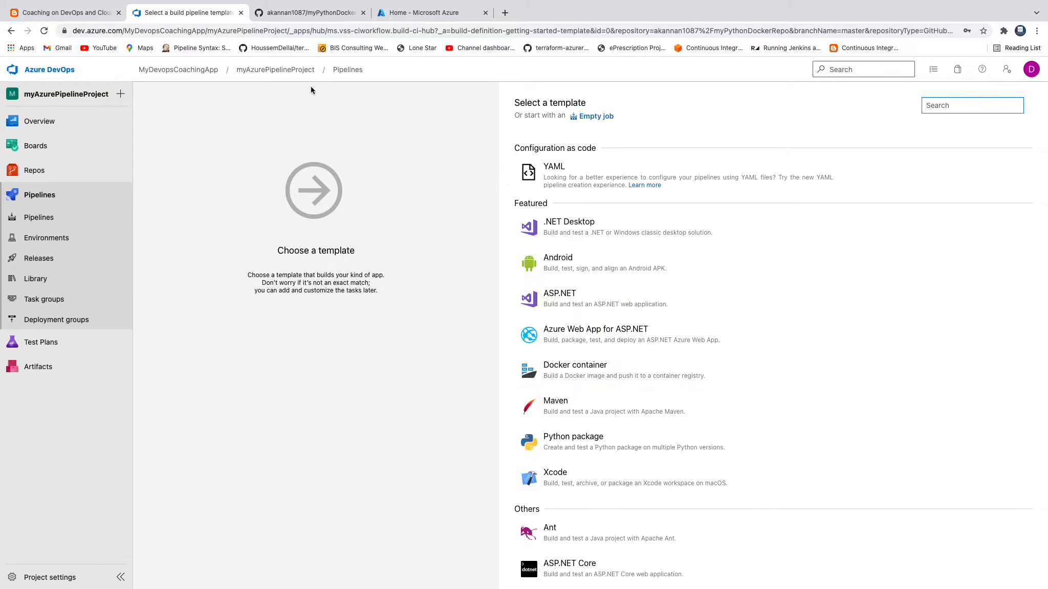
- Look over the introduction and pipeline diagram at the start of the coachdevops.com guide, then return to the Azure DevOps template list
click(100, 14)
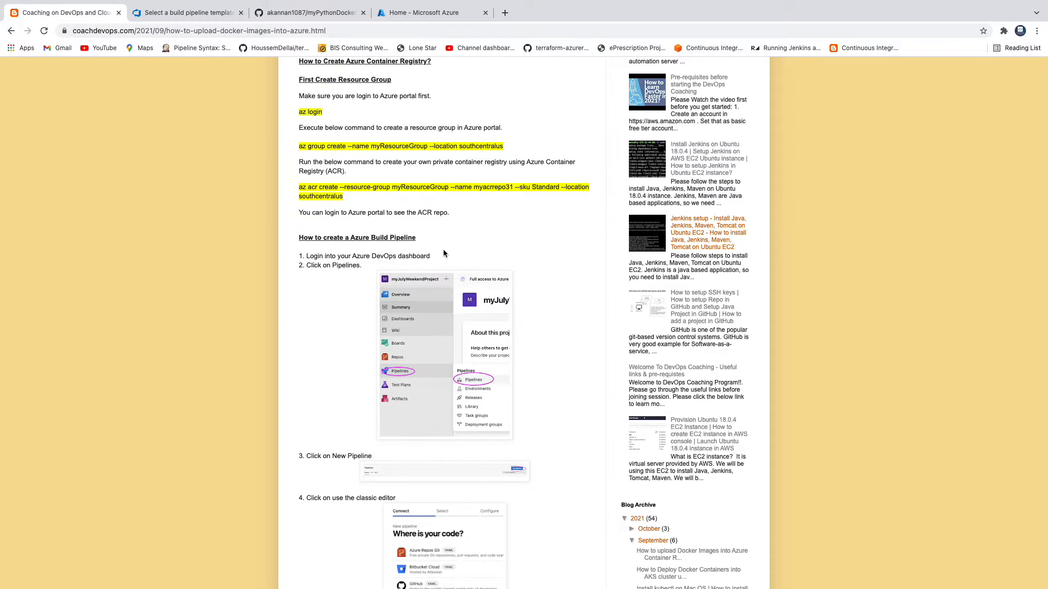
scroll(443, 248, up, 10)
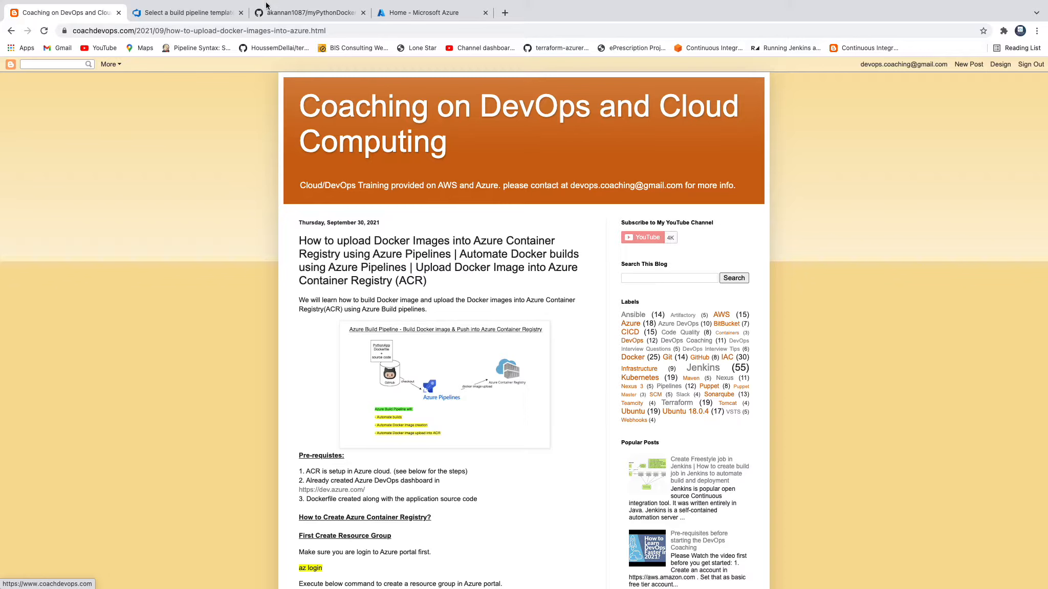
click(208, 15)
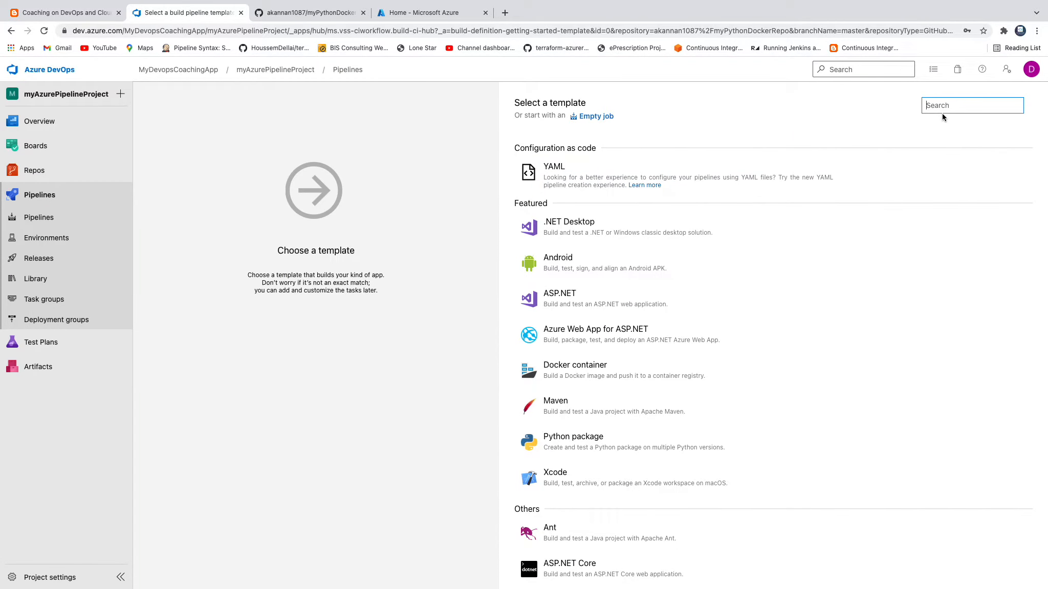
- Apply the Docker container template to the pipeline and view its Build an image and Push an image tasks
mouse_move(644, 373)
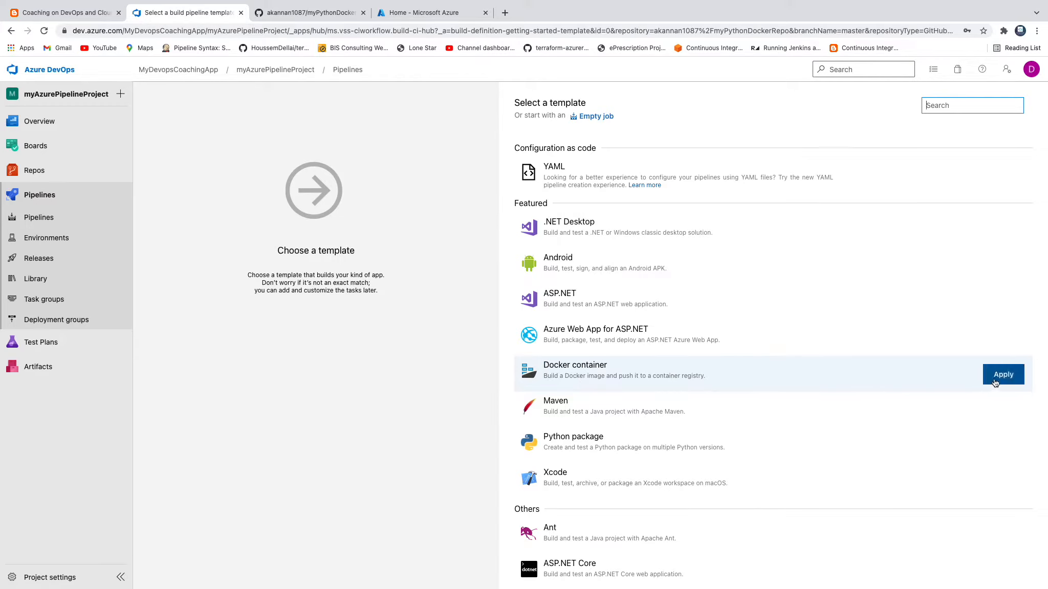
click(1002, 377)
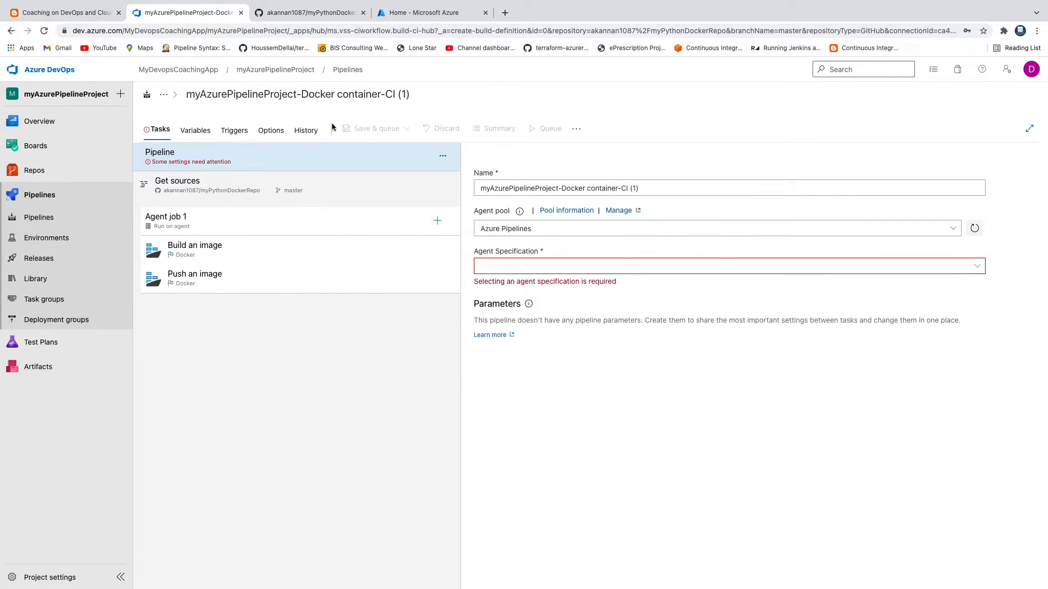
click(202, 253)
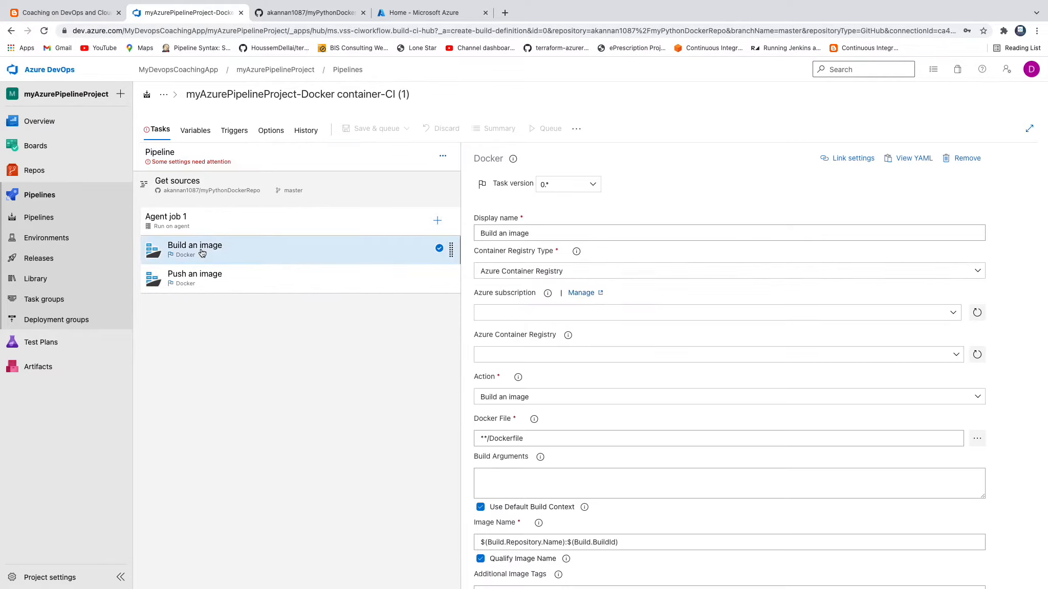
click(199, 277)
click(195, 256)
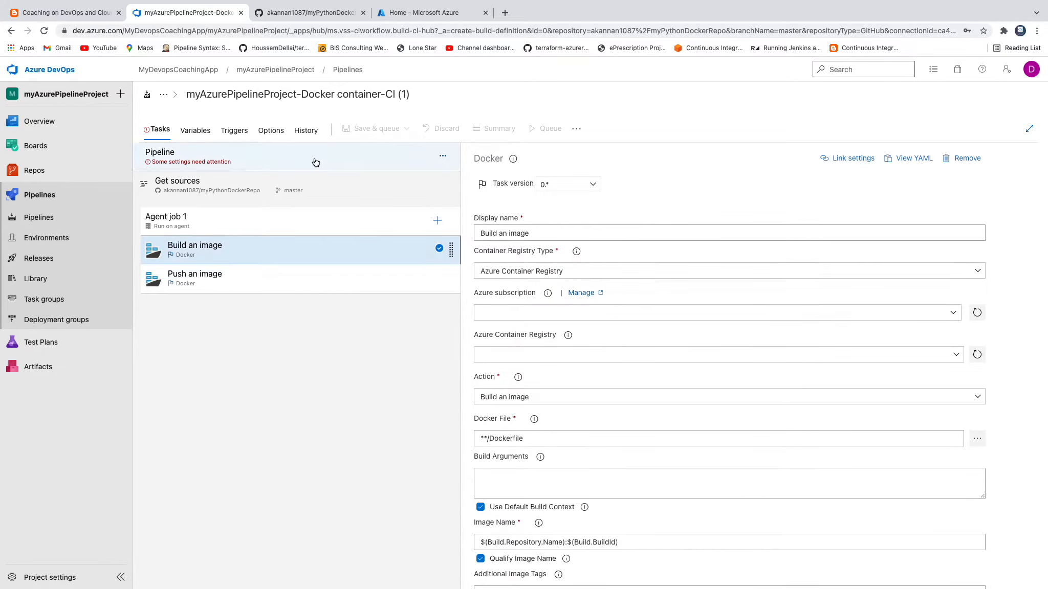
- Rename the pipeline as myAwesomePipelineJob
click(428, 97)
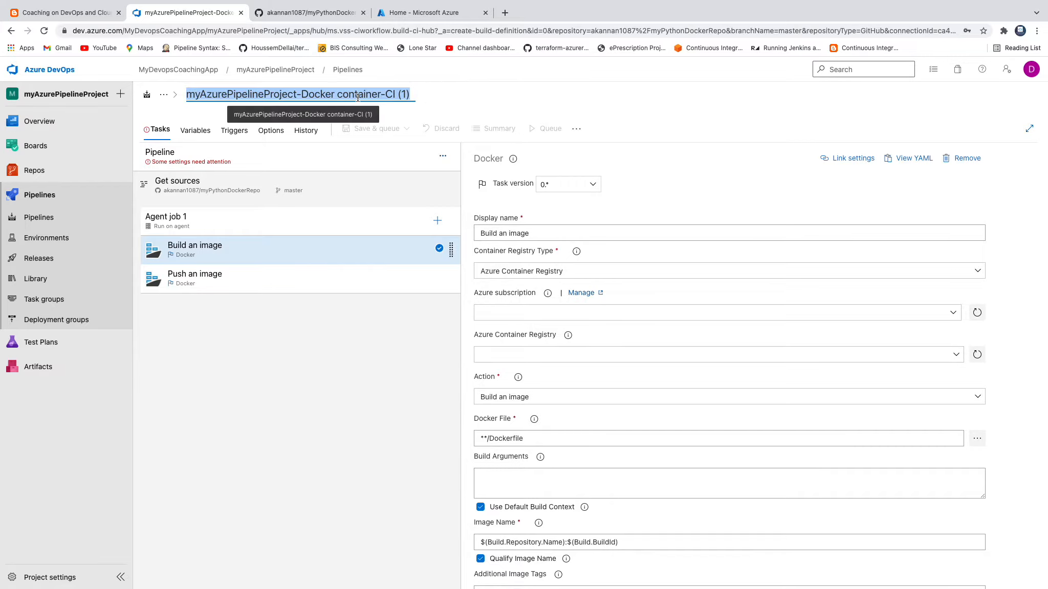
text(myAwes)
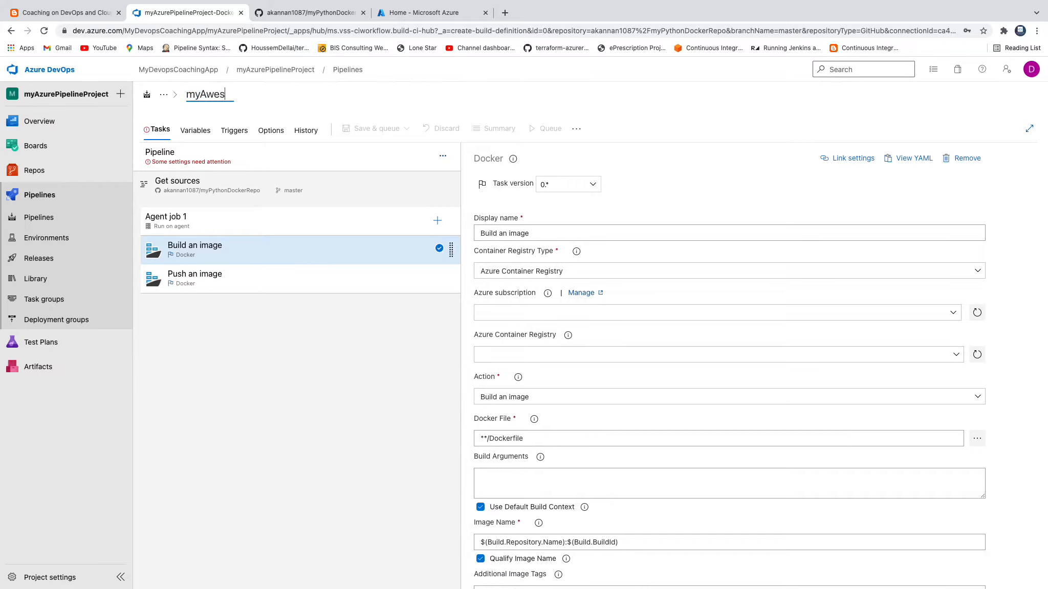
text(omePipelineJob)
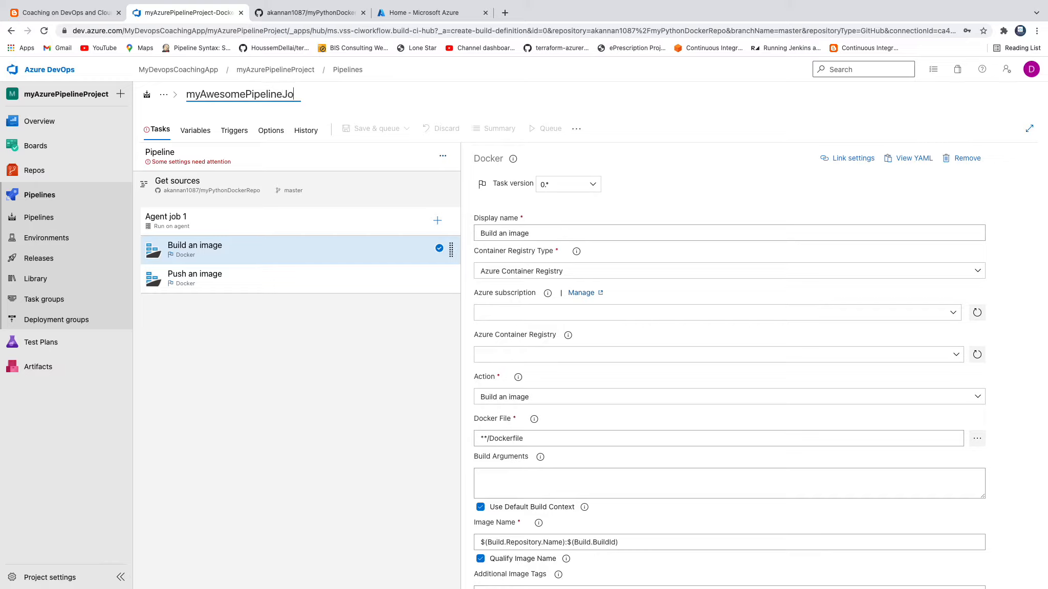
click(420, 98)
- Set the pipeline's agent specification to ubuntu-18.04
click(189, 161)
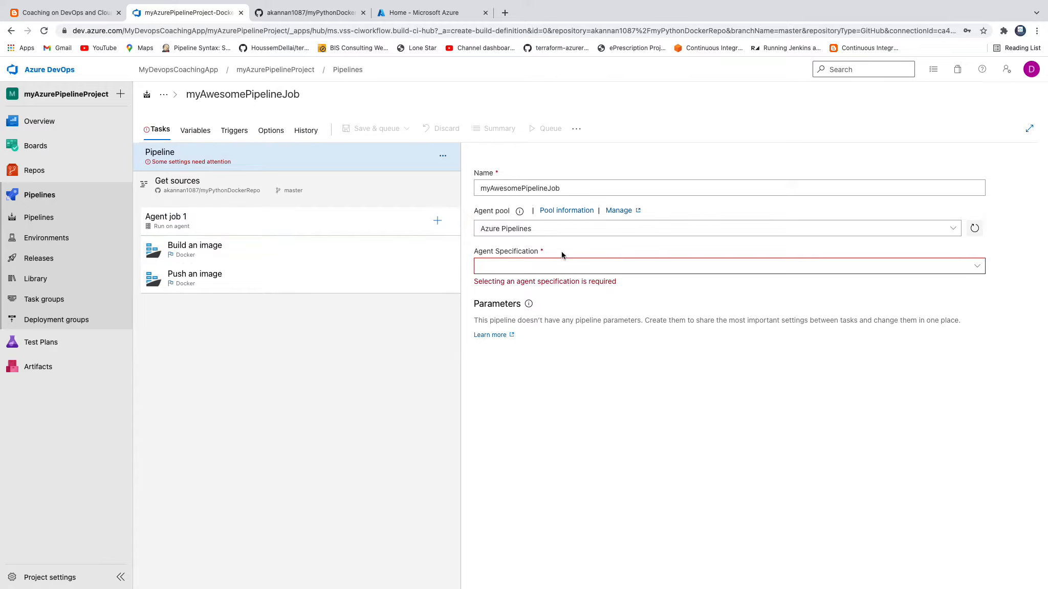
click(978, 266)
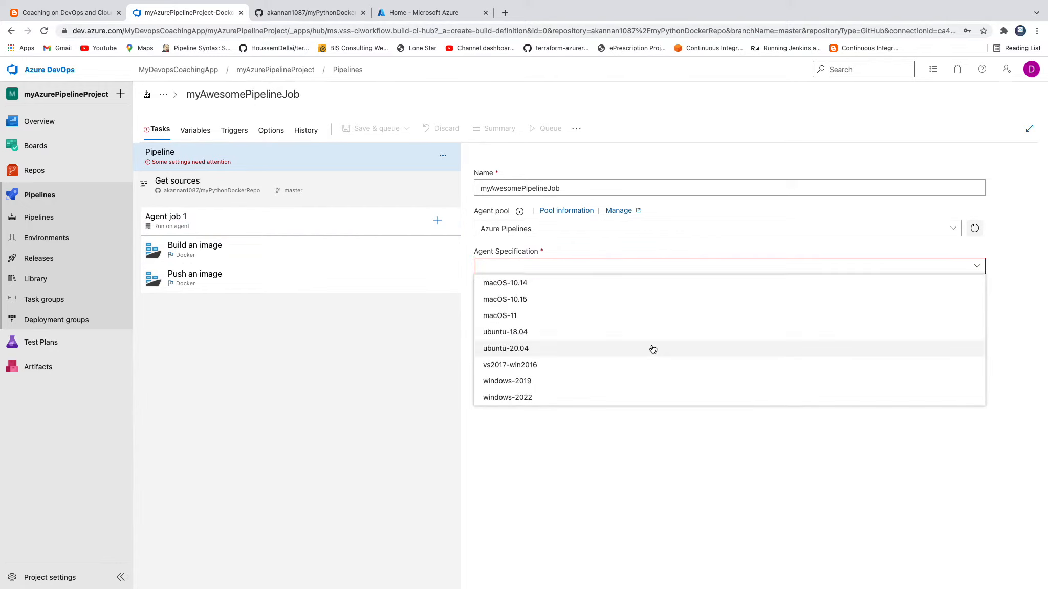
click(549, 338)
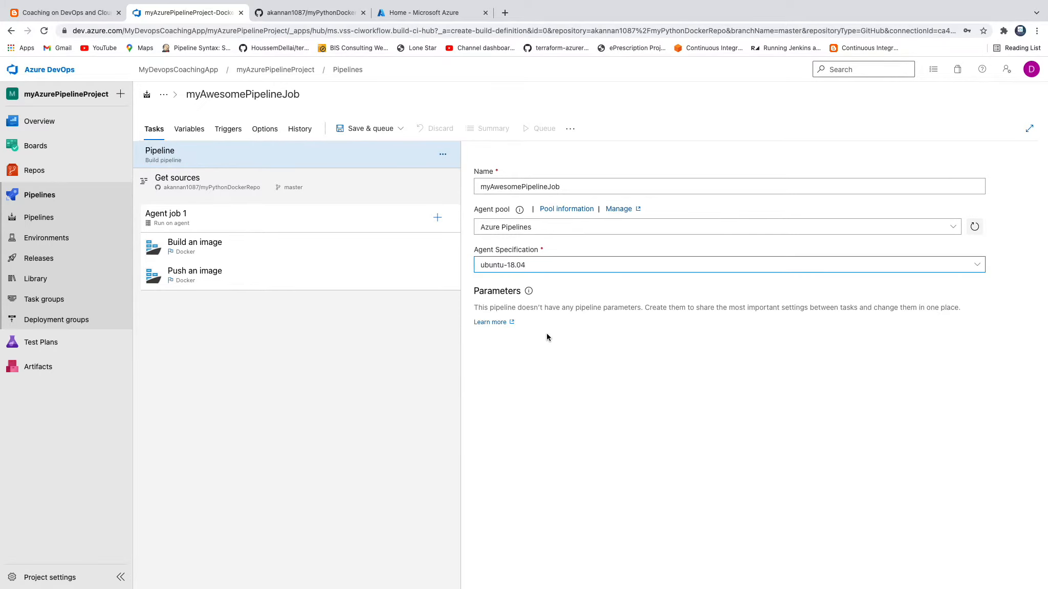
- Configure the Build an image task with the Pay-As-You-Go service connection and the Azure container registry myacrrepo31
click(232, 250)
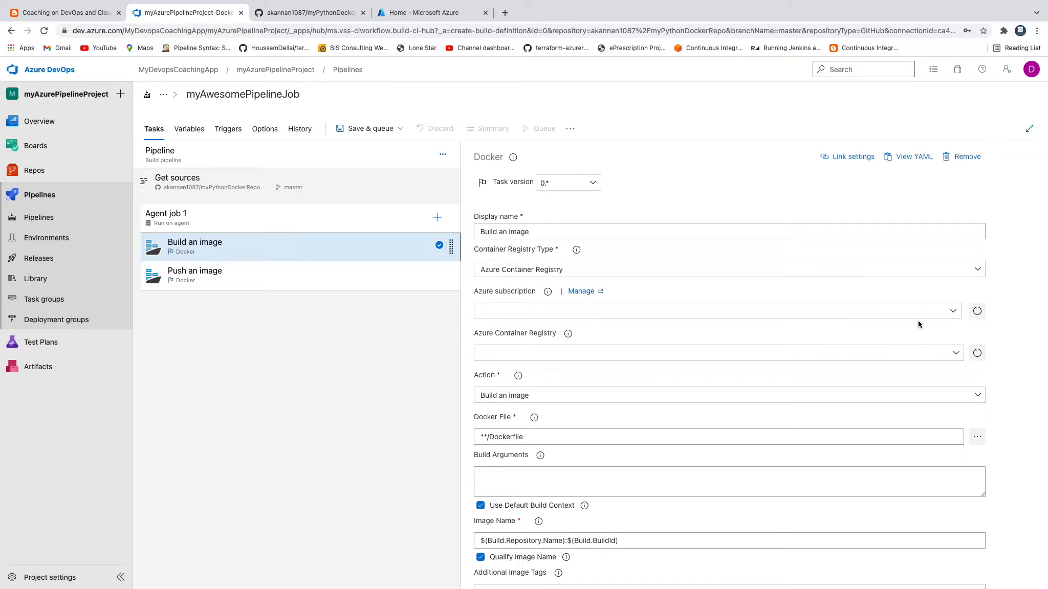
click(954, 313)
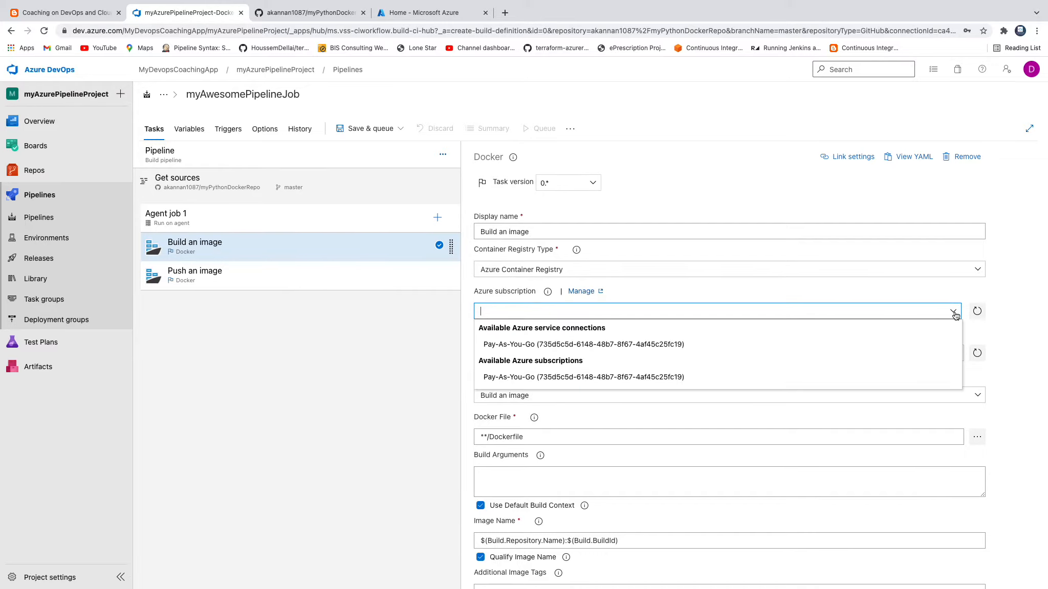
click(600, 347)
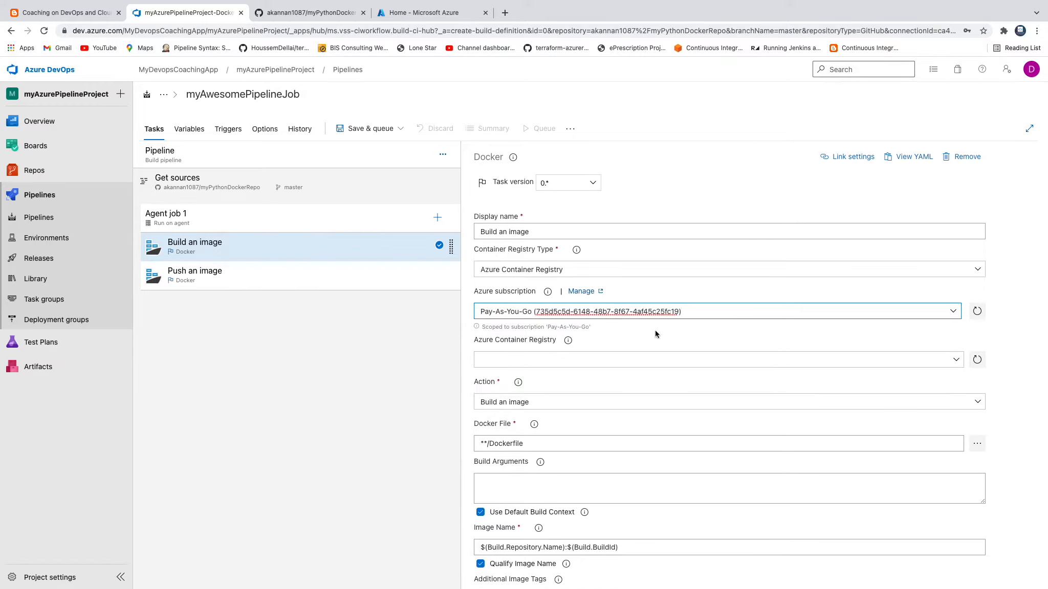
click(827, 333)
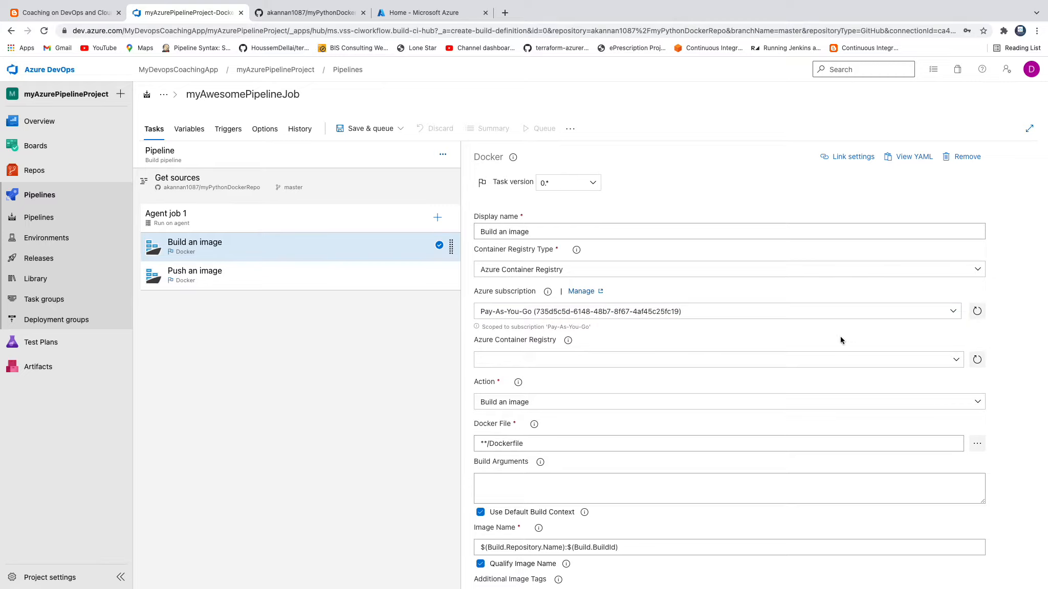
click(948, 361)
click(956, 359)
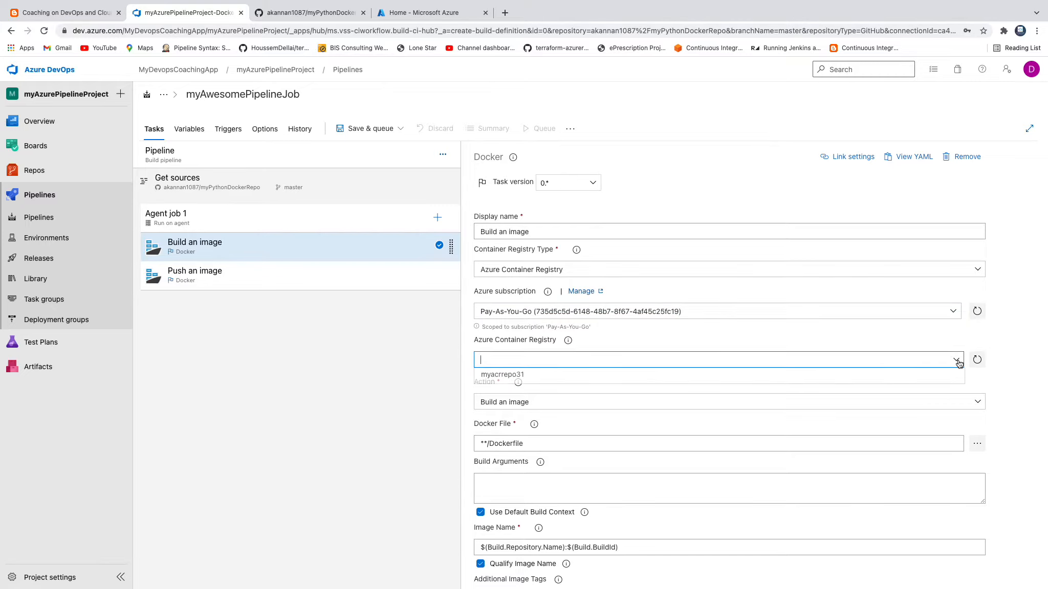
click(522, 376)
- Check the registry in the Azure portal, then return to Azure DevOps and review the Build an image task's subscription, registry and remaining settings
click(432, 13)
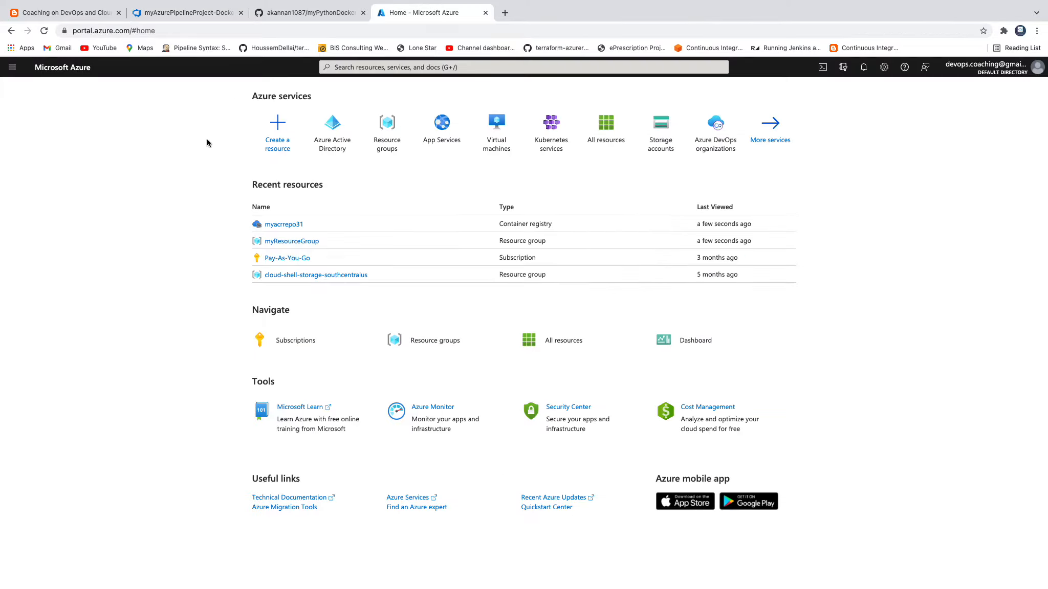
click(205, 14)
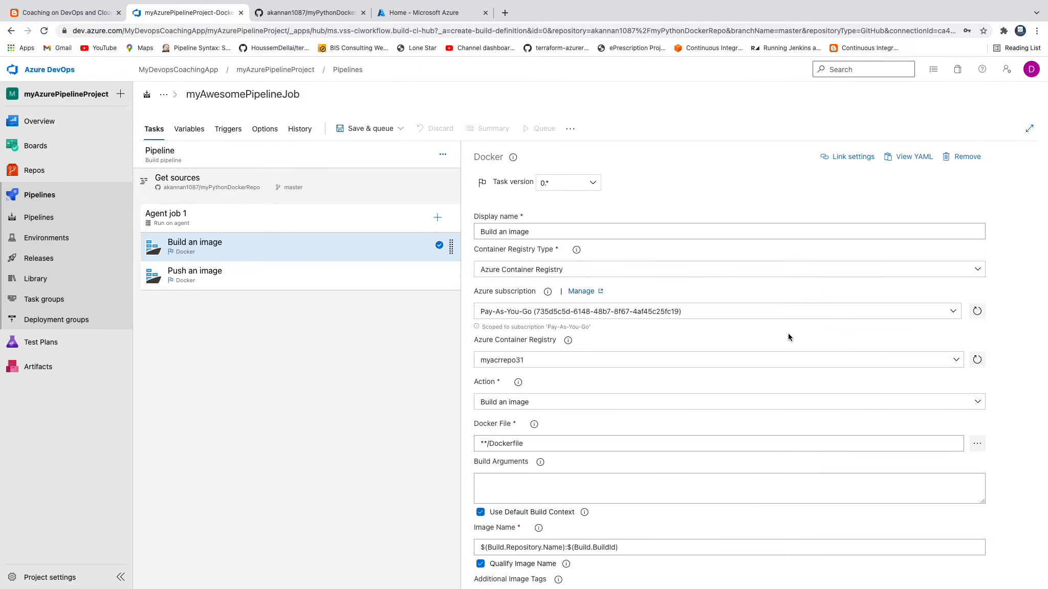
click(954, 313)
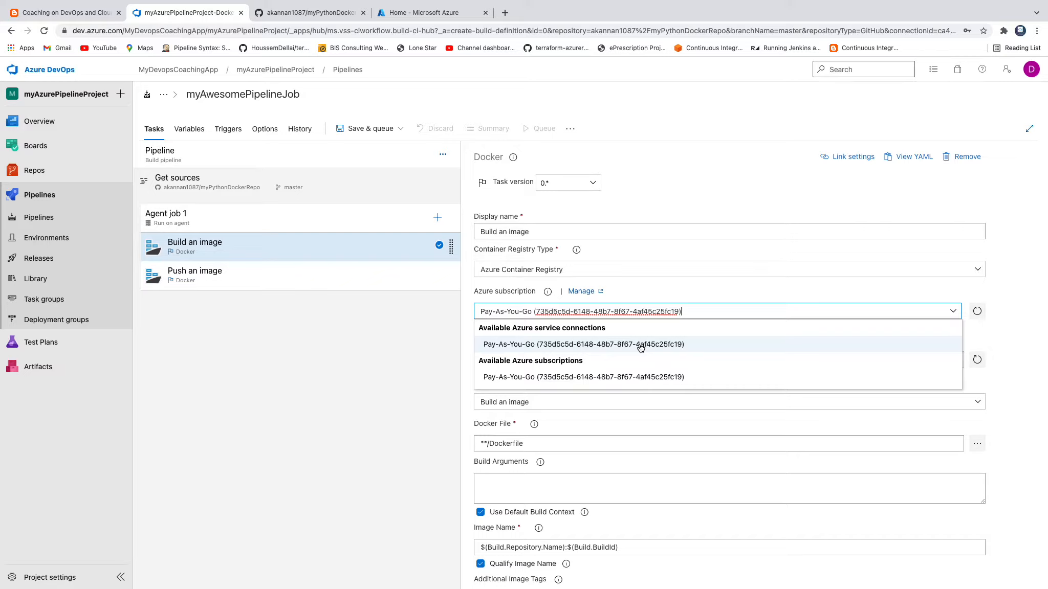
click(648, 413)
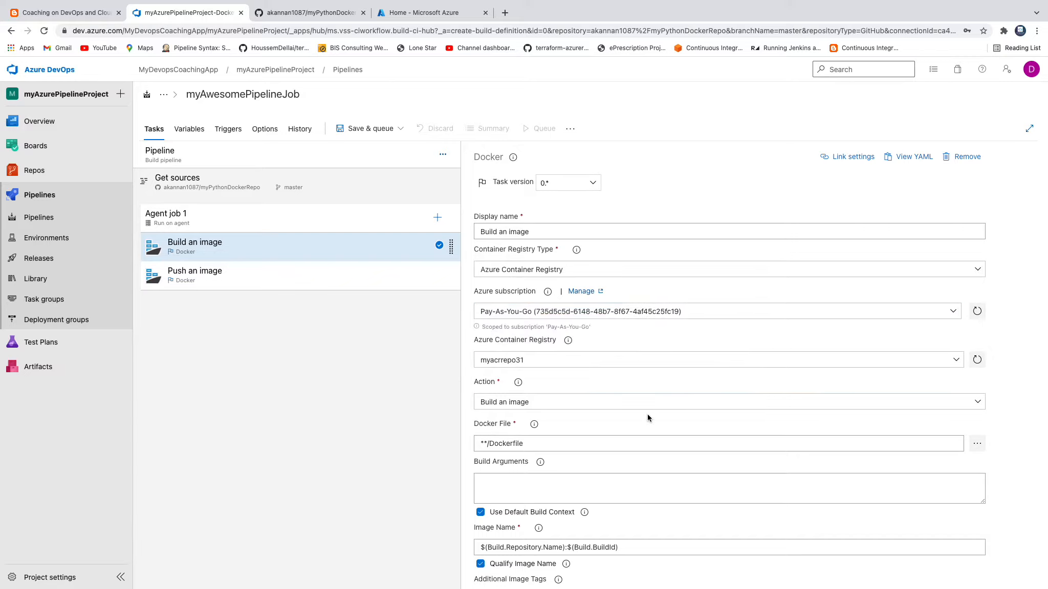
click(955, 361)
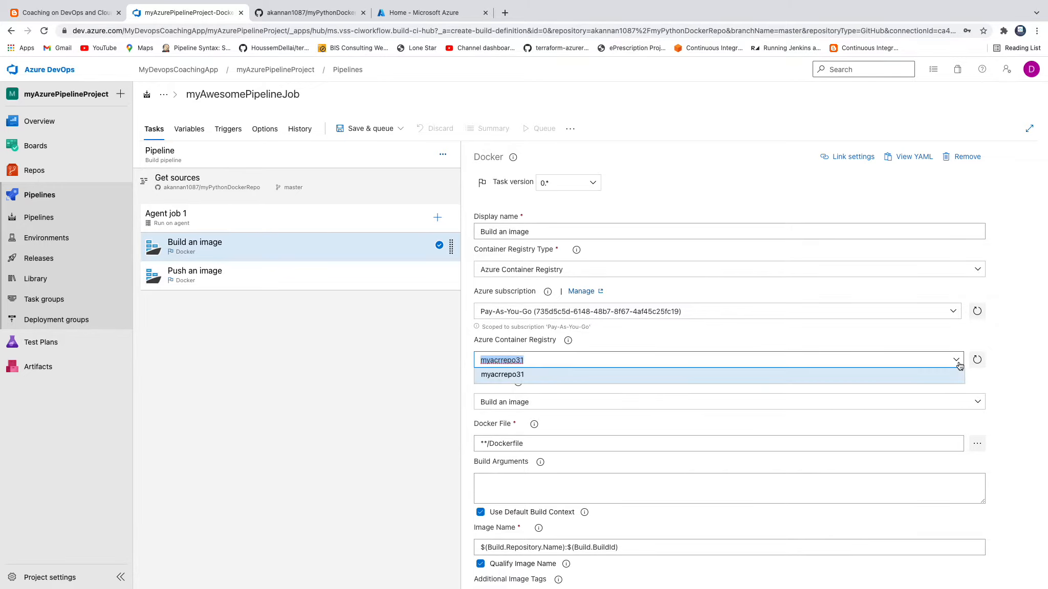
click(545, 378)
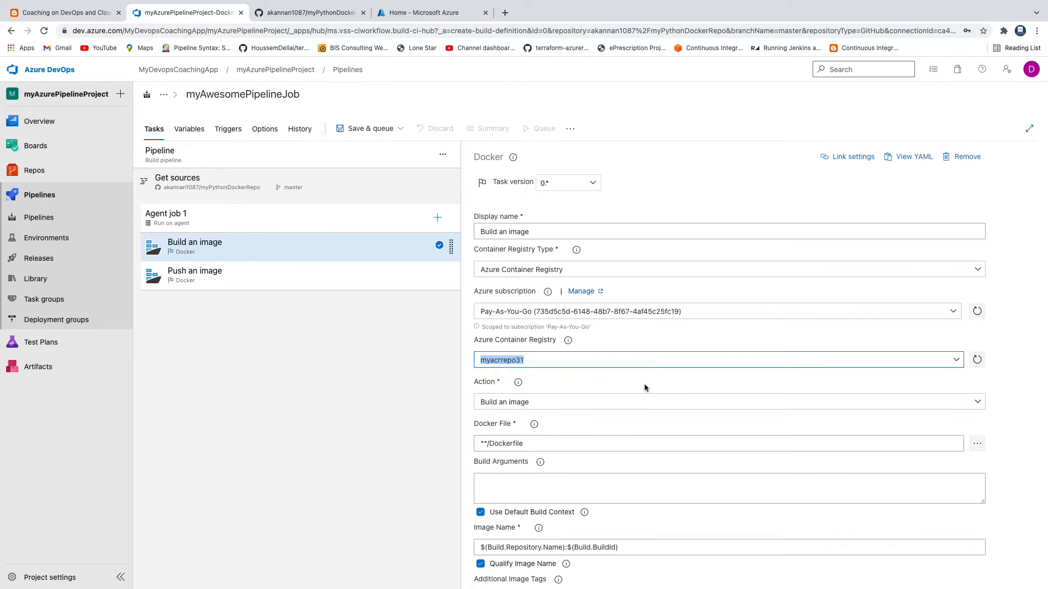
scroll(646, 381, down, 3)
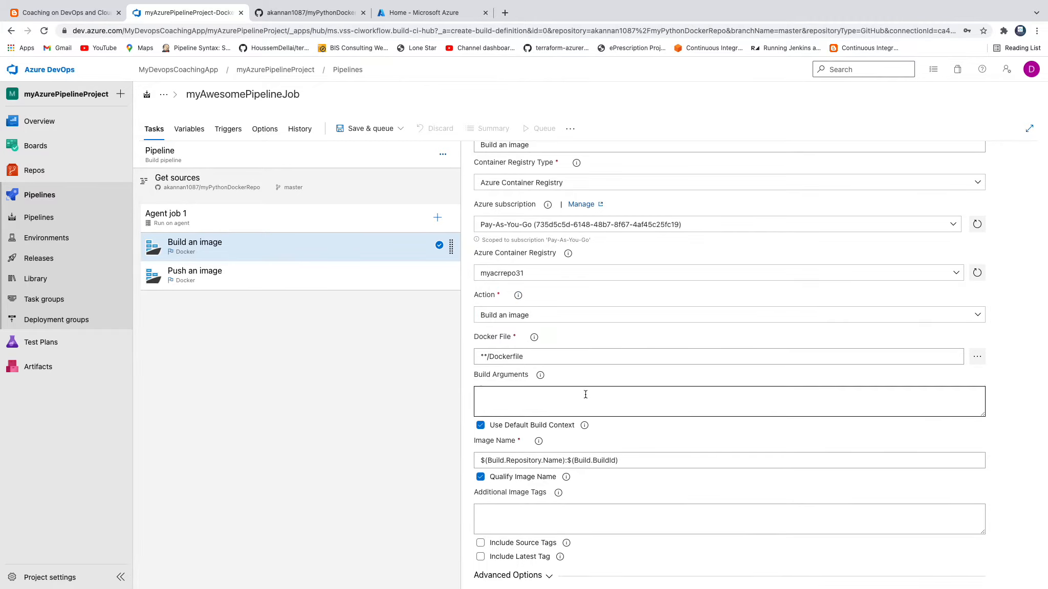
scroll(585, 395, down, 3)
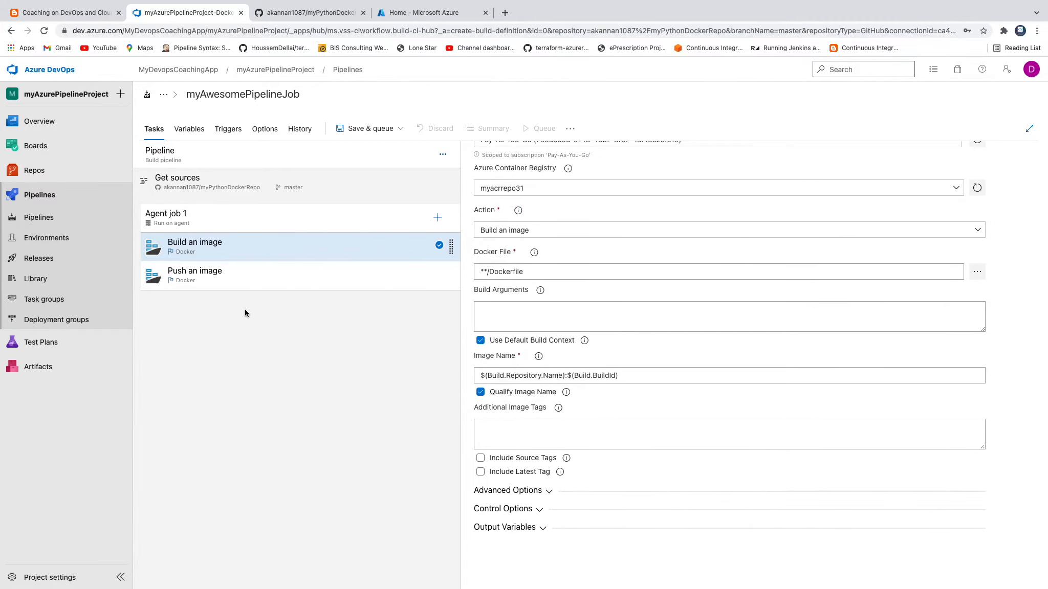
- Configure the Push an image task with the Pay-As-You-Go service connection and the Azure container registry myacrrepo31
click(213, 287)
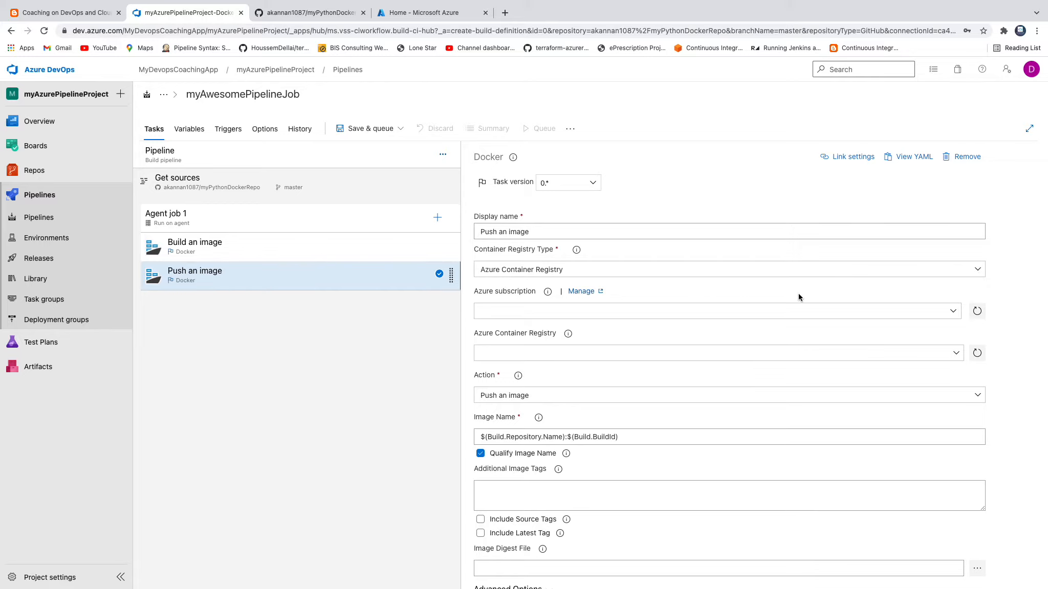
click(806, 311)
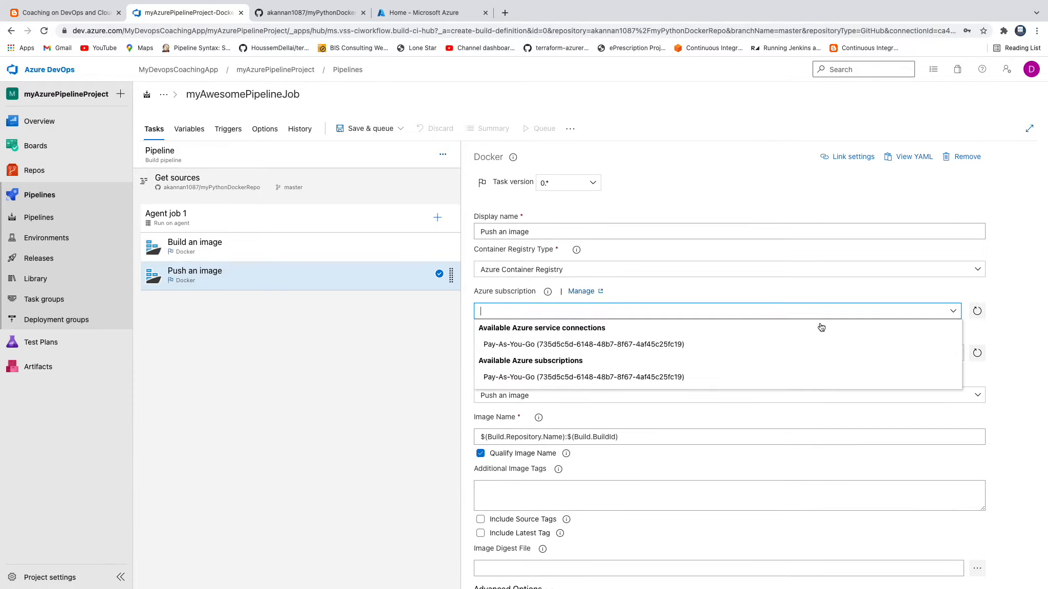
click(652, 348)
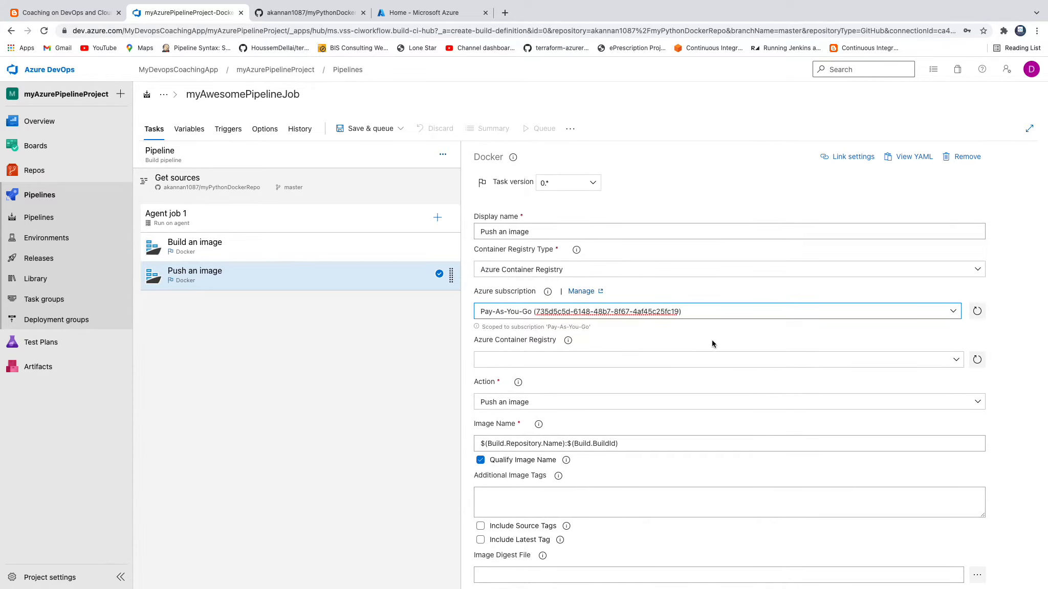
click(914, 361)
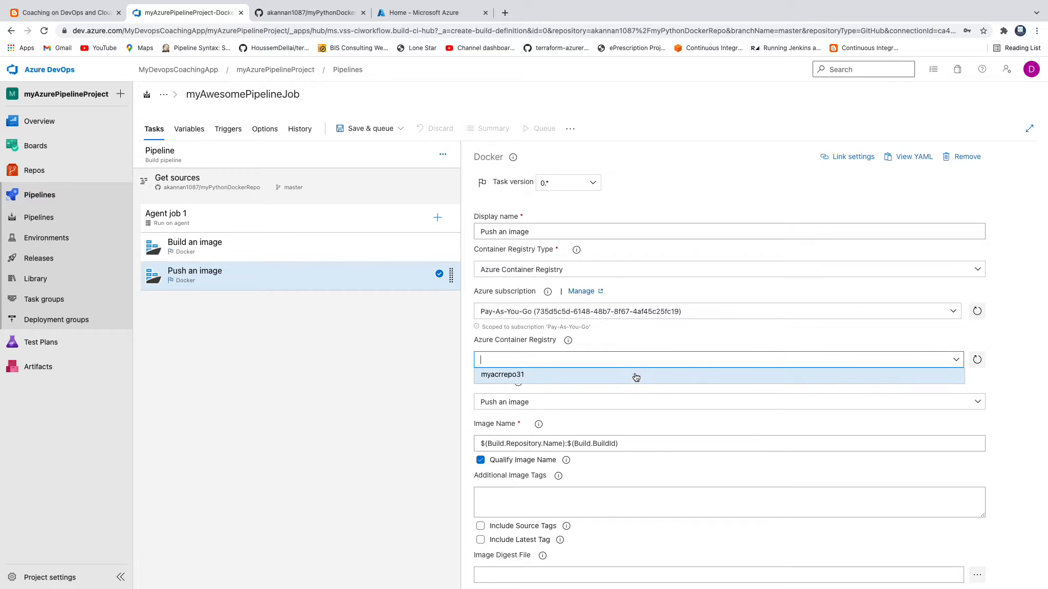
click(515, 375)
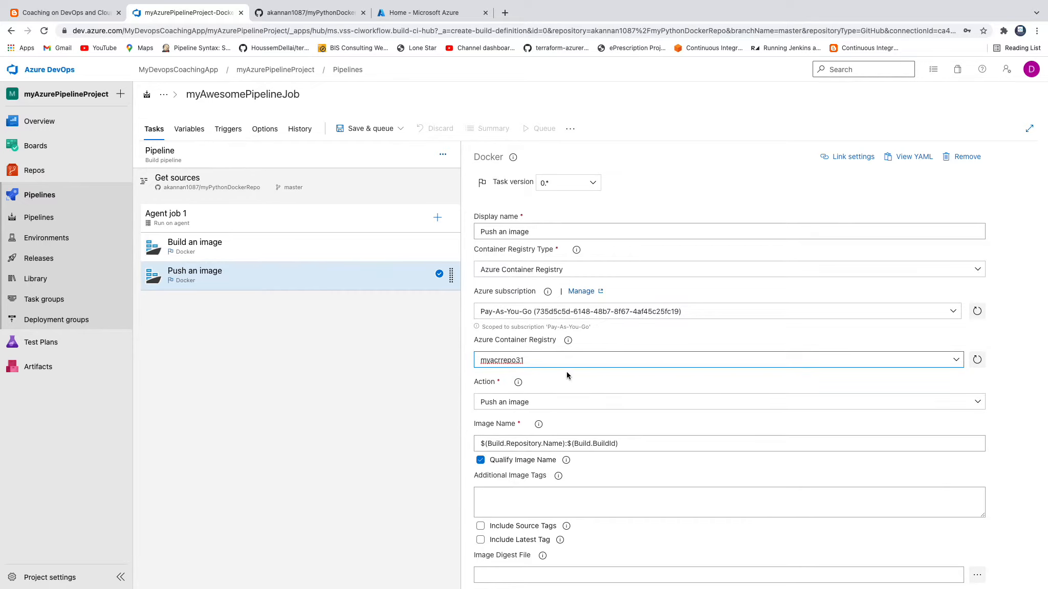
click(642, 382)
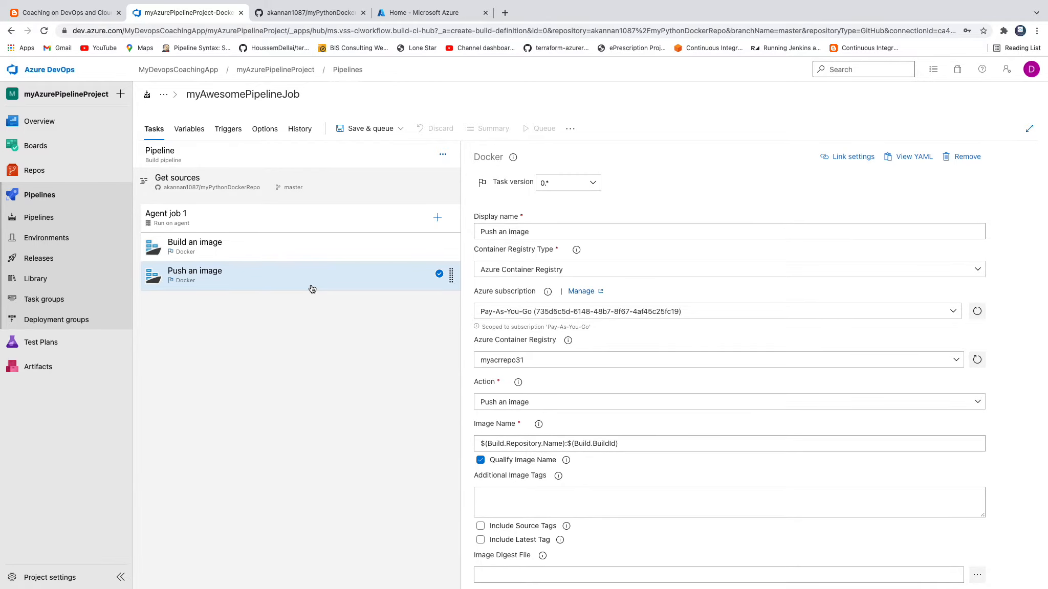
- Examine the Kubernetes deployment file azure-aks.yaml in the GitHub repository, then return to the Azure DevOps pipeline
click(307, 12)
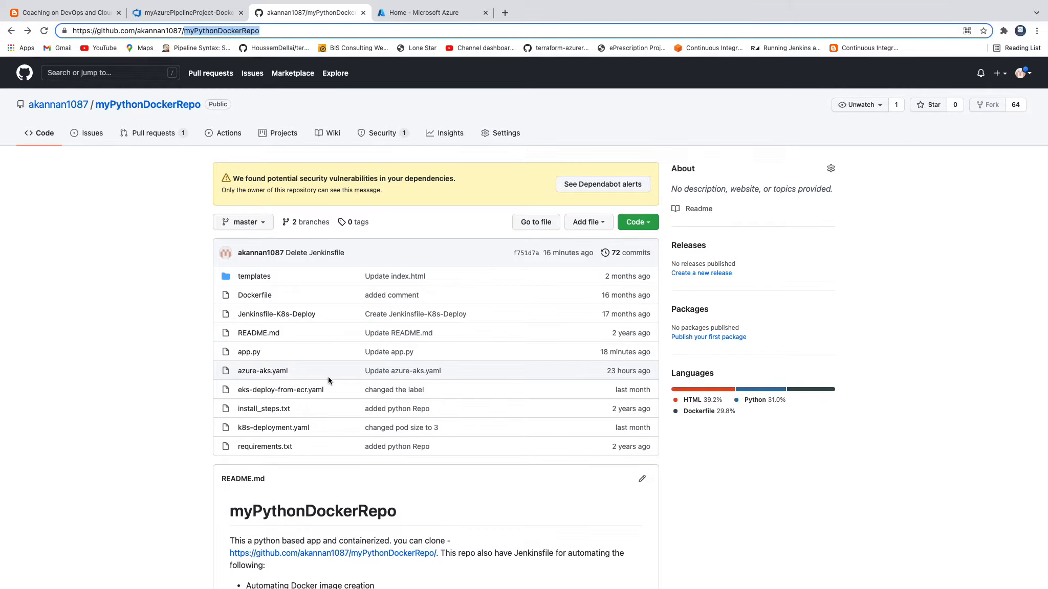
click(275, 377)
scroll(423, 383, down, 2)
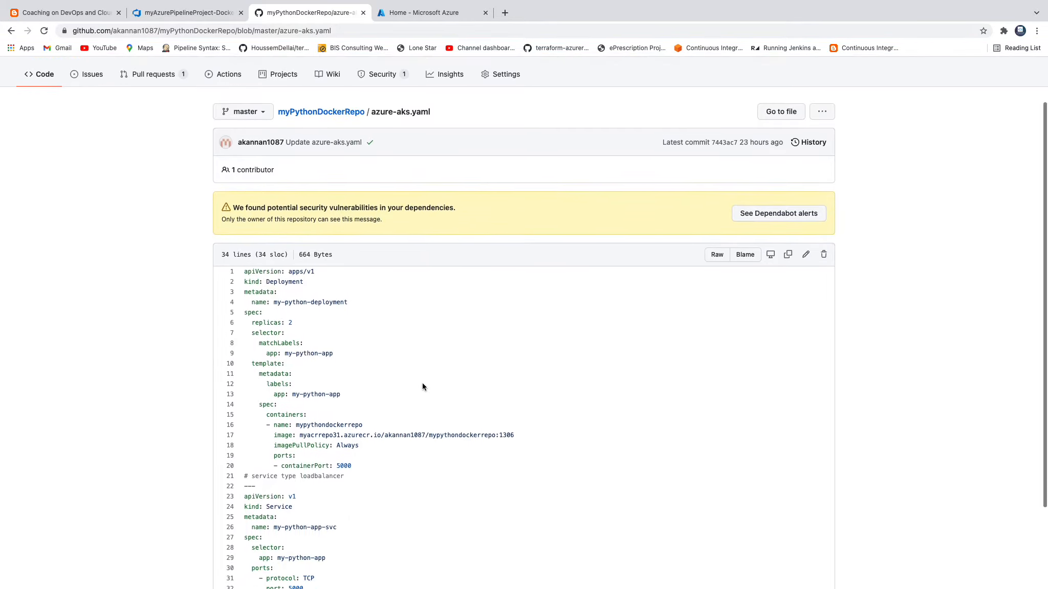
drag(244, 258, 493, 419)
scroll(518, 420, up, 1)
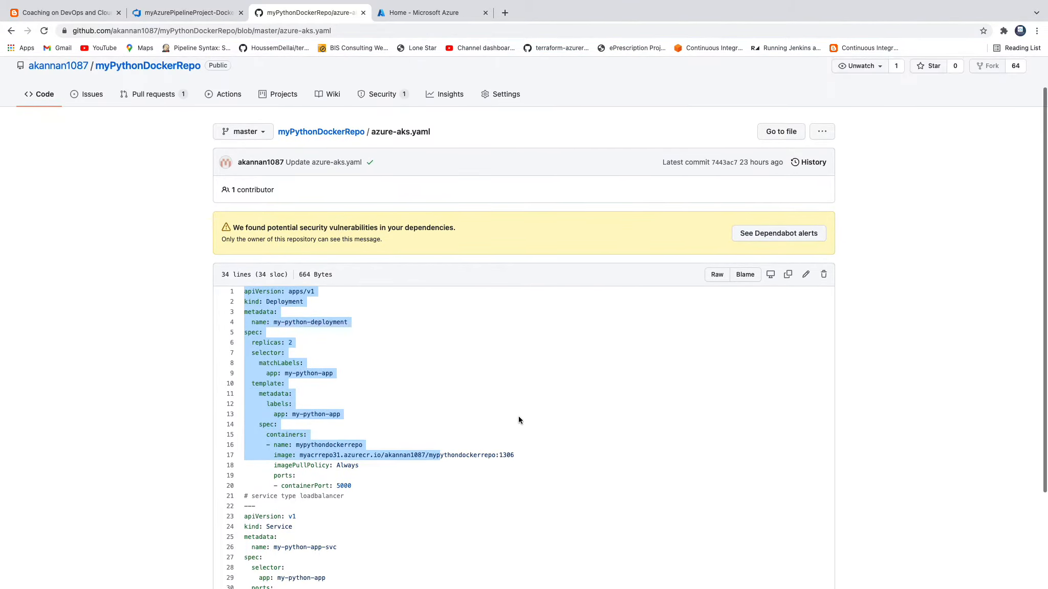
scroll(518, 420, down, 3)
click(199, 15)
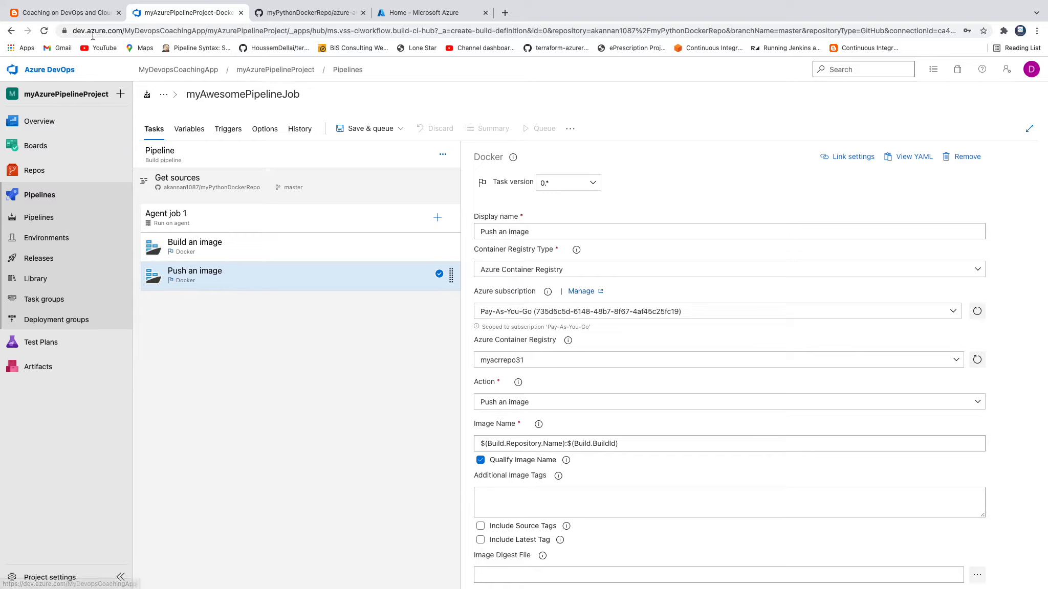
- Consult the coachdevops.com guide for the YAML copy task and enlarge its screenshot of the Copy files settings
click(85, 19)
scroll(451, 402, down, 15)
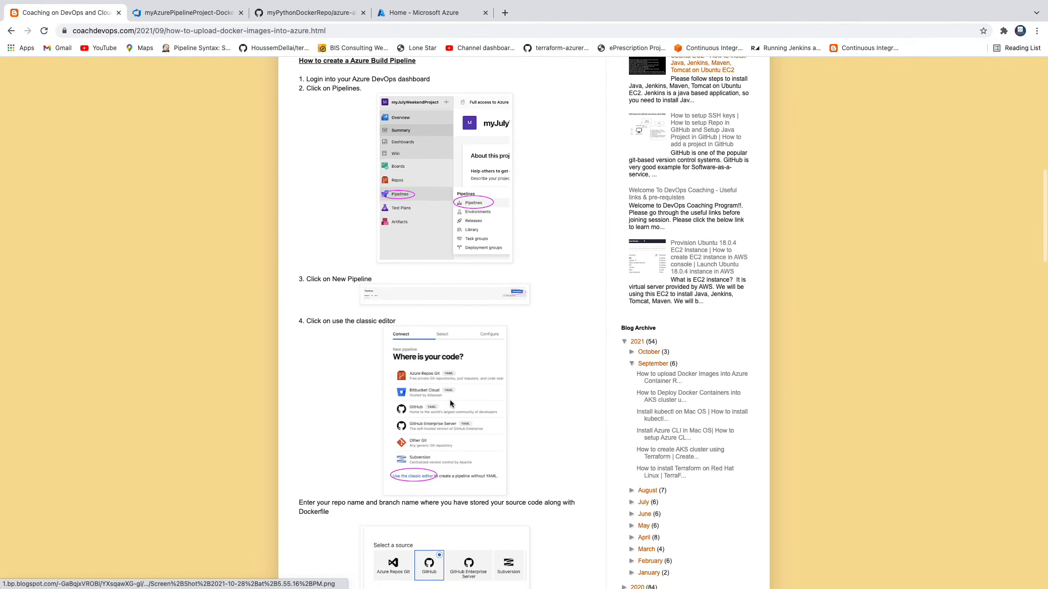
scroll(451, 404, down, 20)
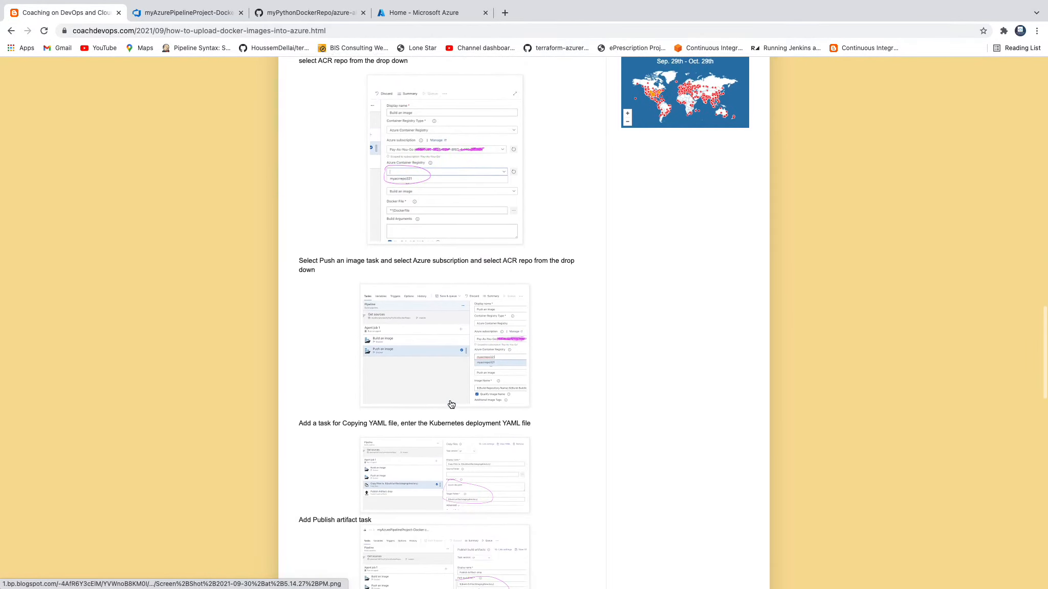
scroll(450, 400, down, 1)
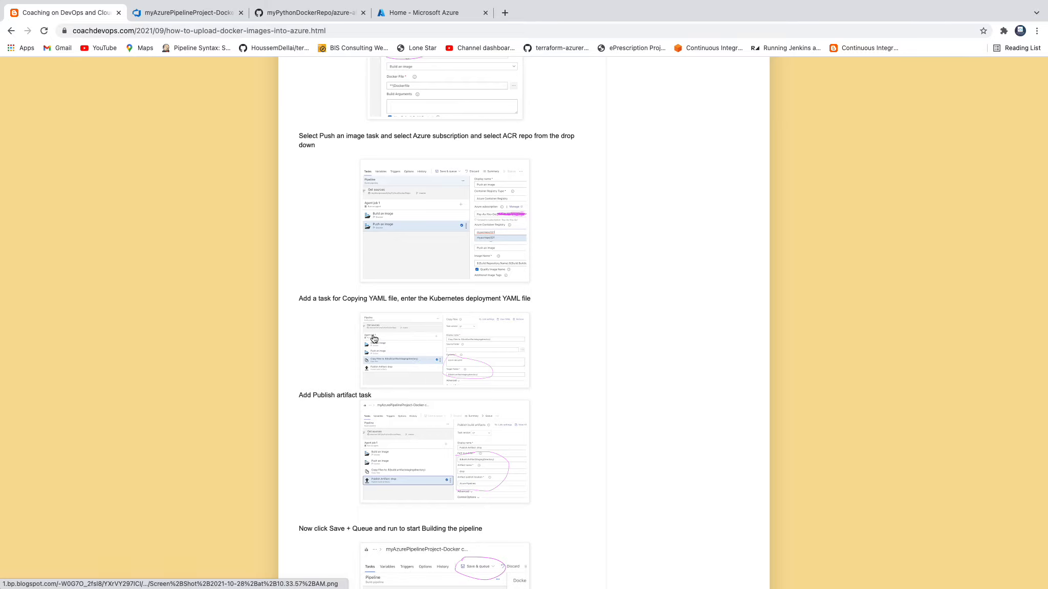
click(395, 340)
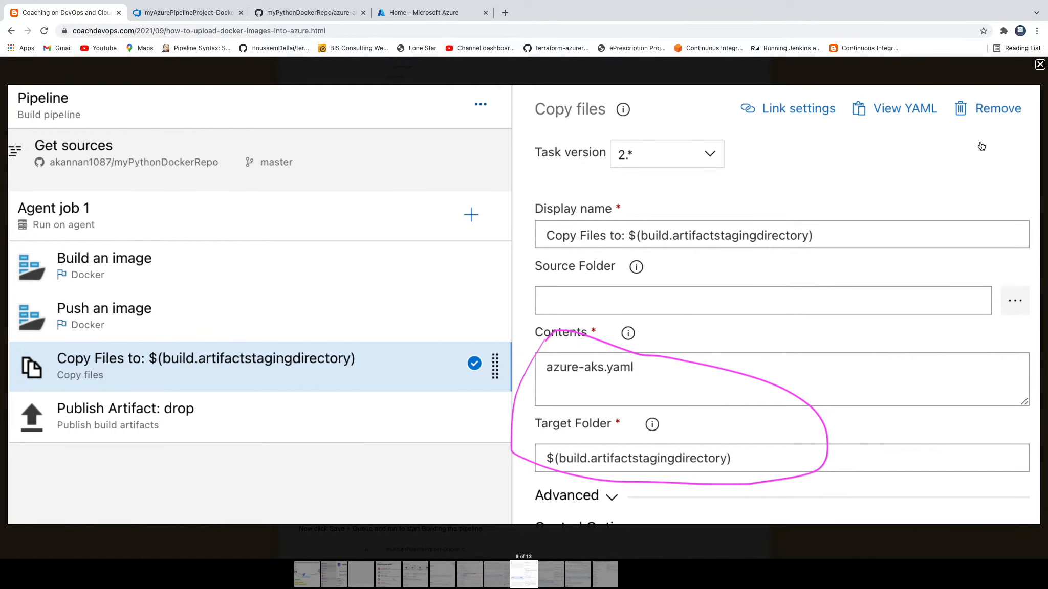
click(1040, 64)
- In Azure DevOps, add a Copy files task to Agent job 1 and select the existing pattern in its Contents field
key(ctrl+Tab)
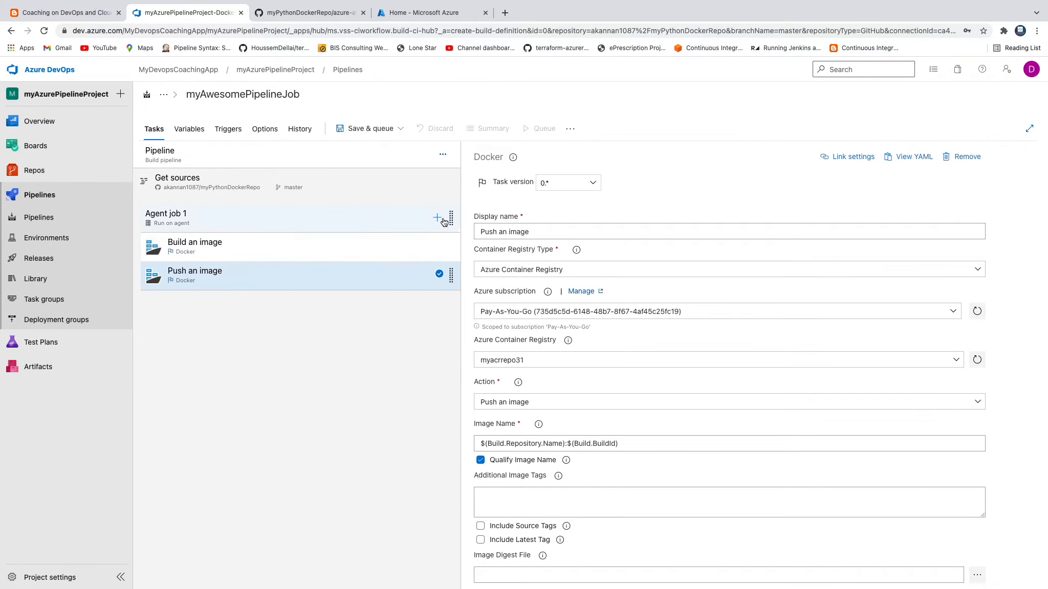
click(437, 218)
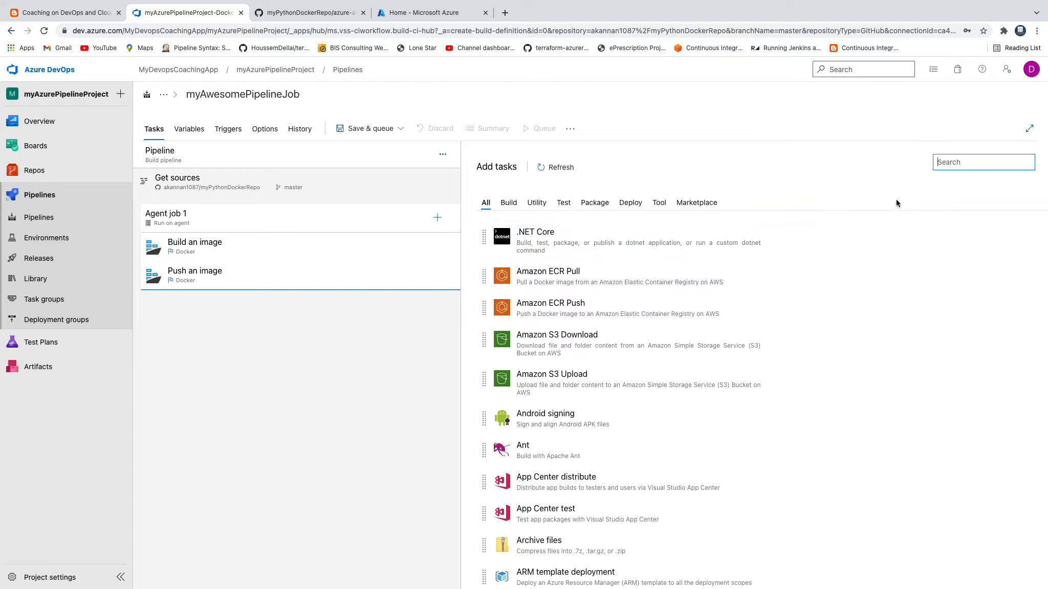
text(Copy)
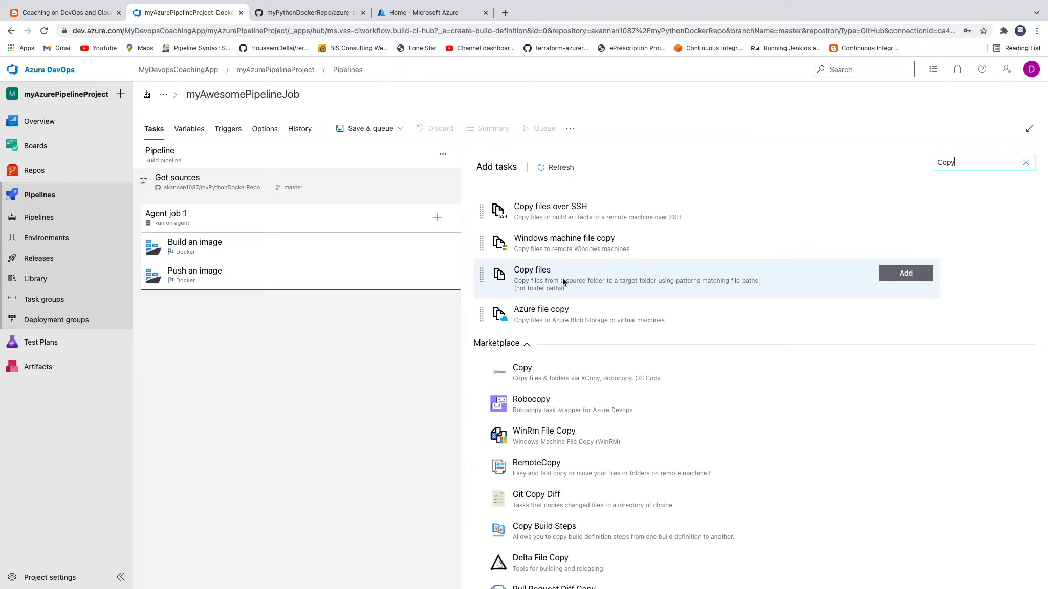
click(562, 281)
drag(905, 274, 241, 320)
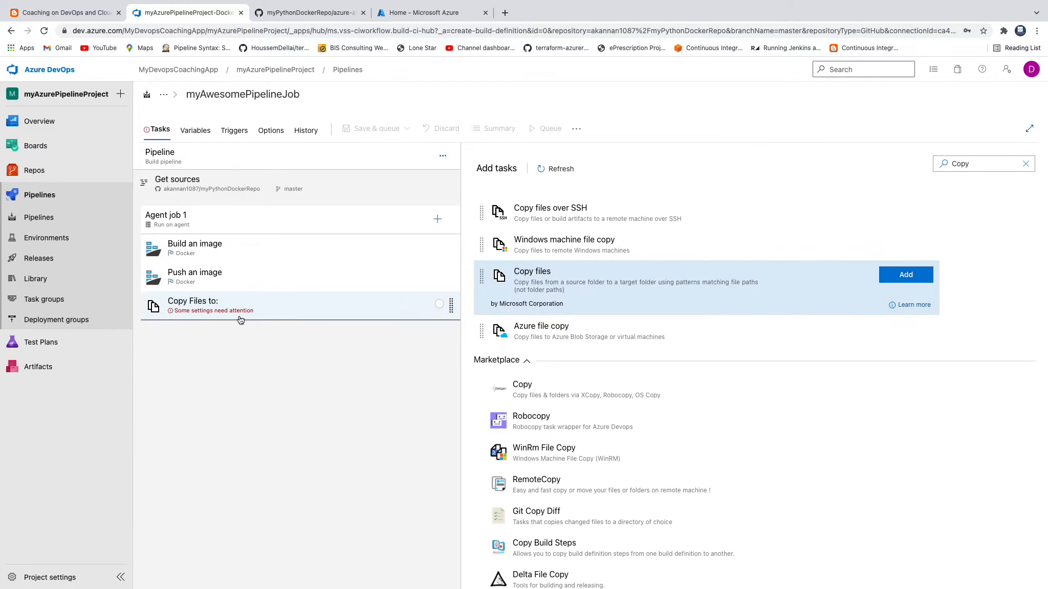
click(210, 314)
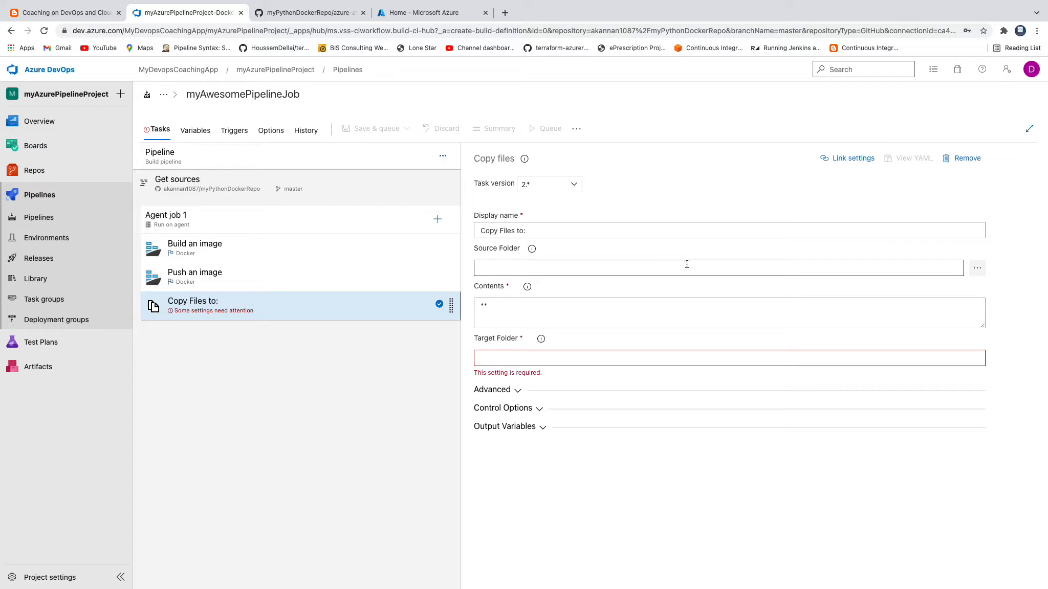
click(598, 265)
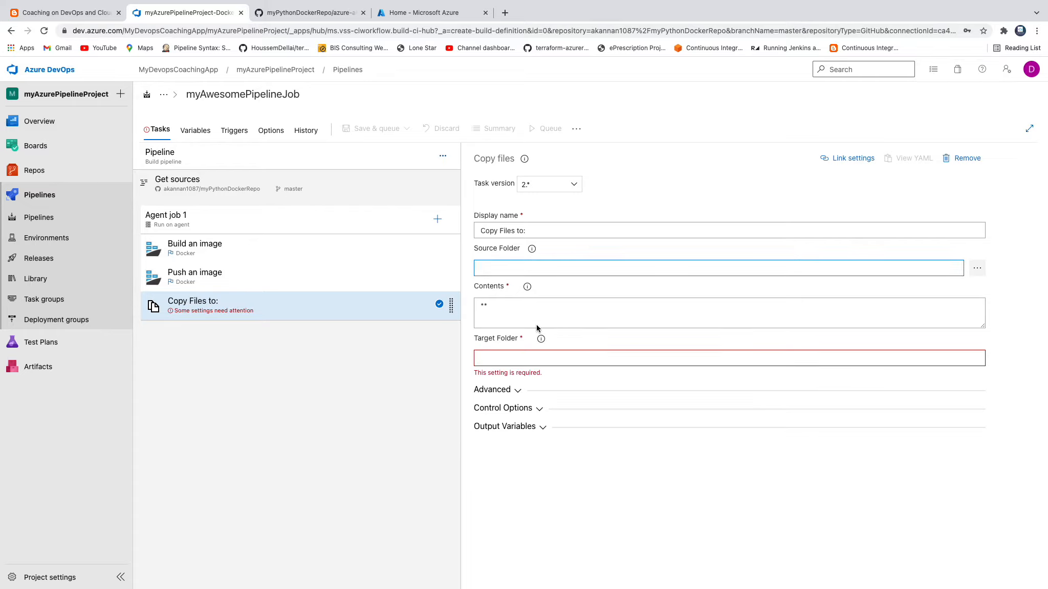
double_click(503, 305)
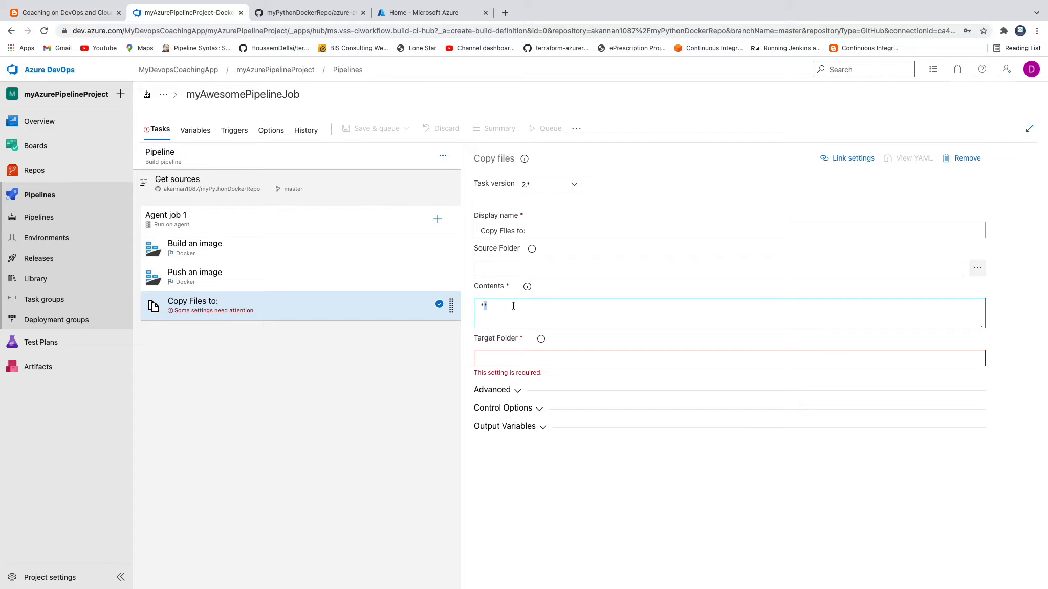
triple_click(513, 306)
- Switch to the GitHub repository and examine the registry part of the image path in azure-aks.yaml
click(331, 14)
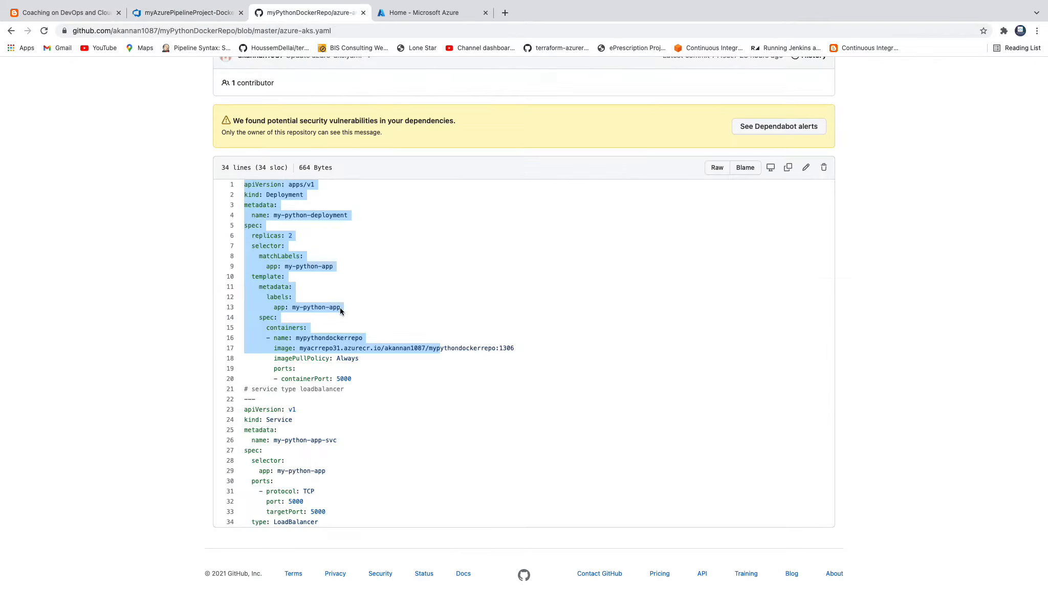
click(353, 263)
scroll(353, 264, up, 3)
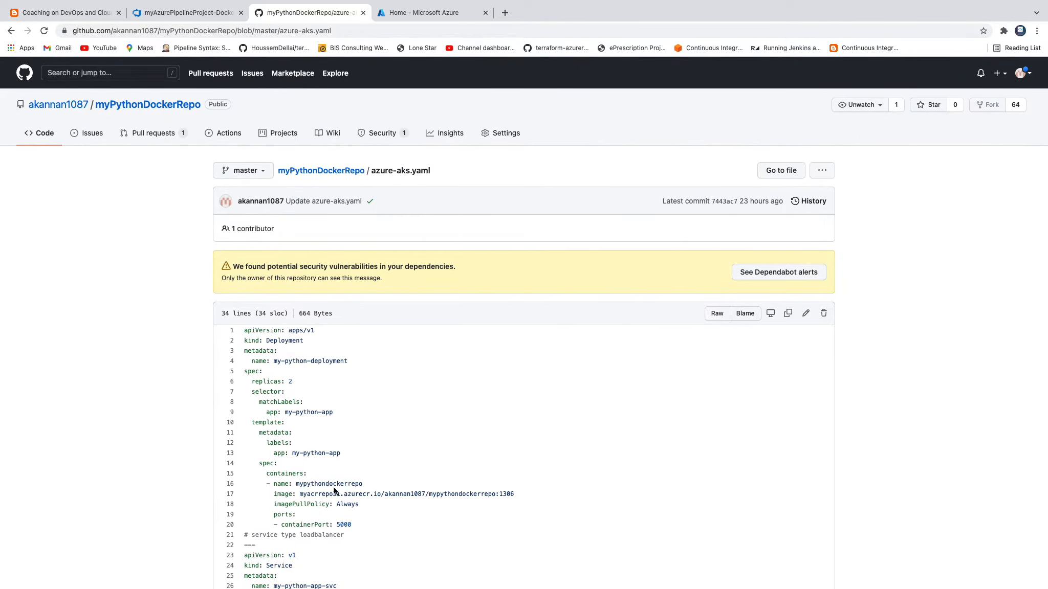
drag(300, 494, 369, 494)
- Consult the coachdevops.com guide's enlarged screenshots of the Publish build artifacts and Copy files settings
click(77, 12)
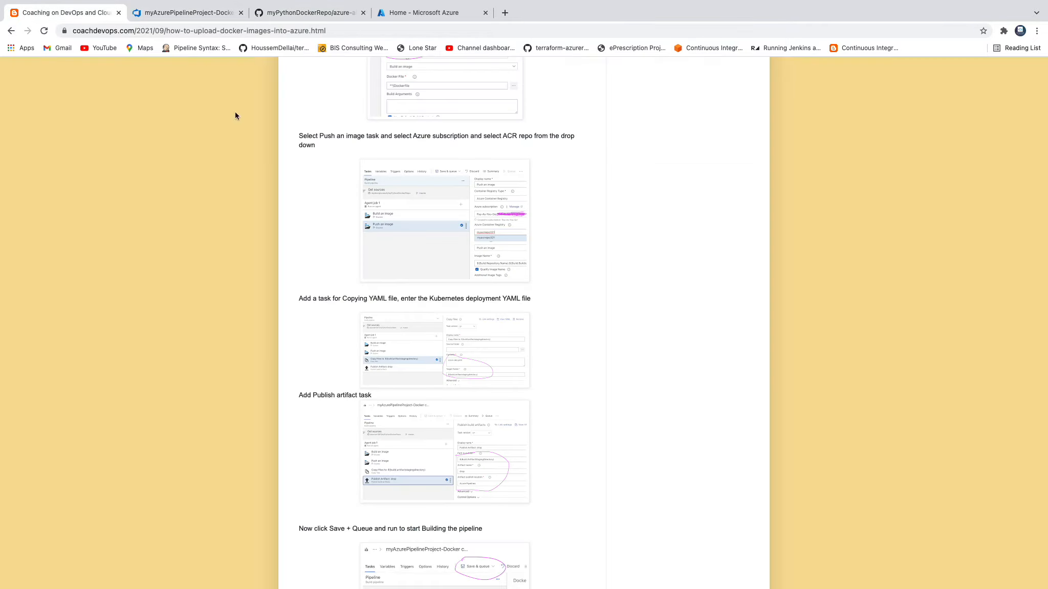
scroll(450, 397, down, 4)
click(479, 329)
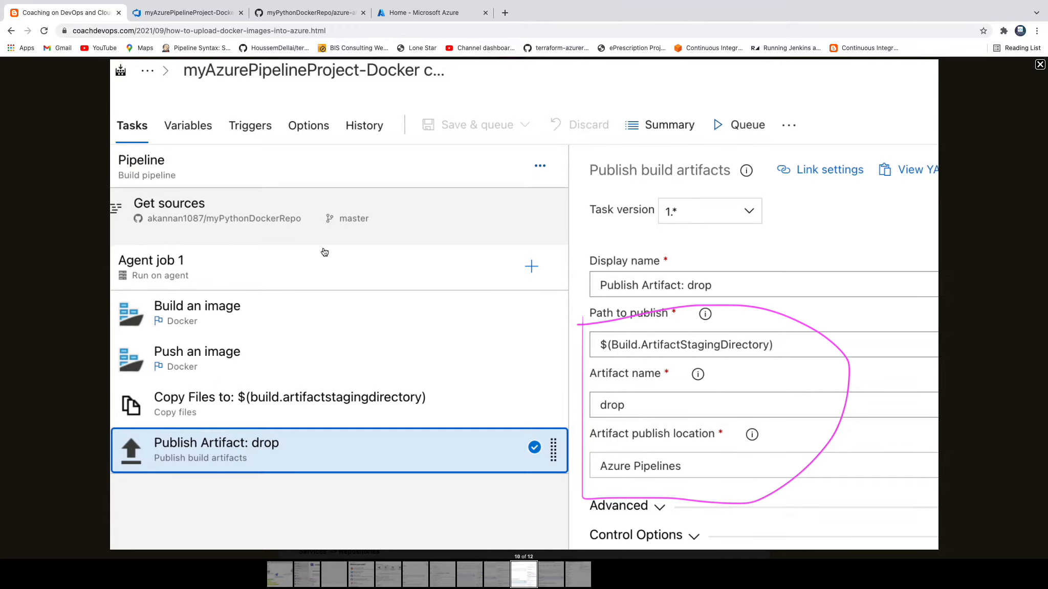
click(1040, 66)
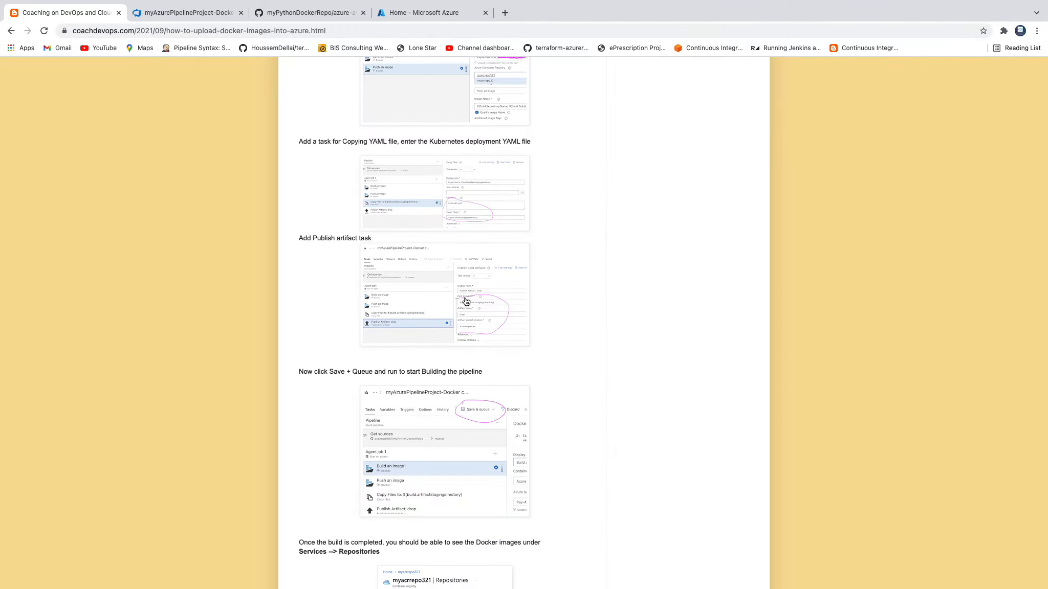
click(449, 203)
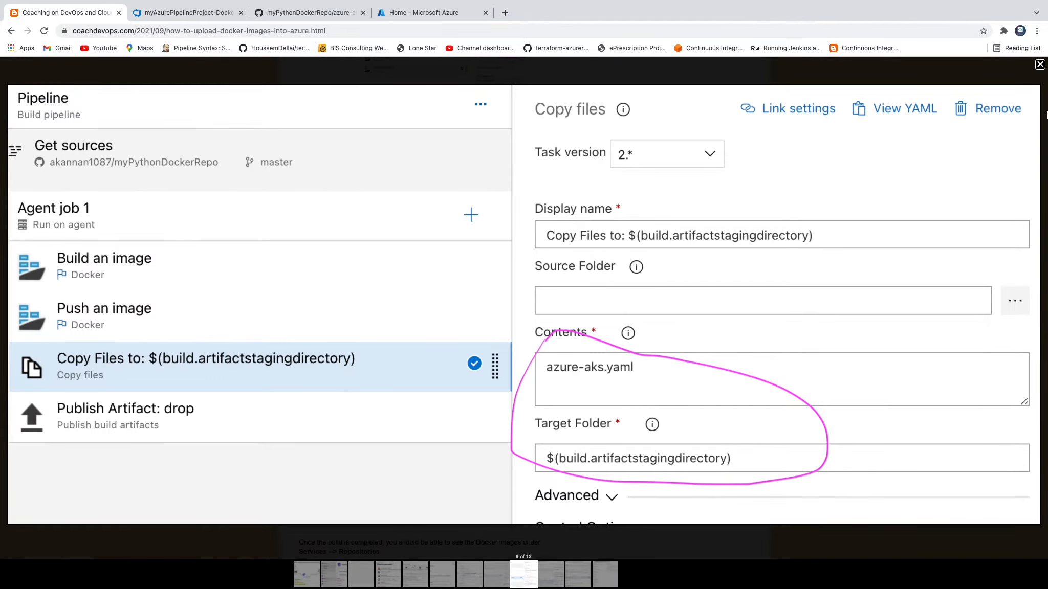
click(1040, 66)
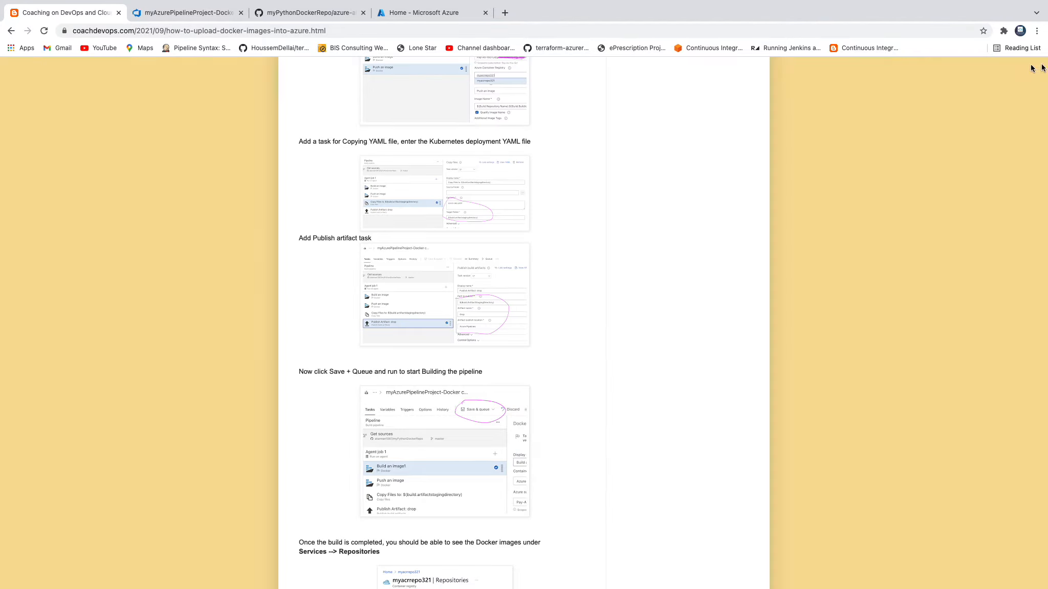
- Copy the deployment file's name from GitHub and set the Copy files task's Contents to azure-aks.yaml in Azure DevOps
click(315, 13)
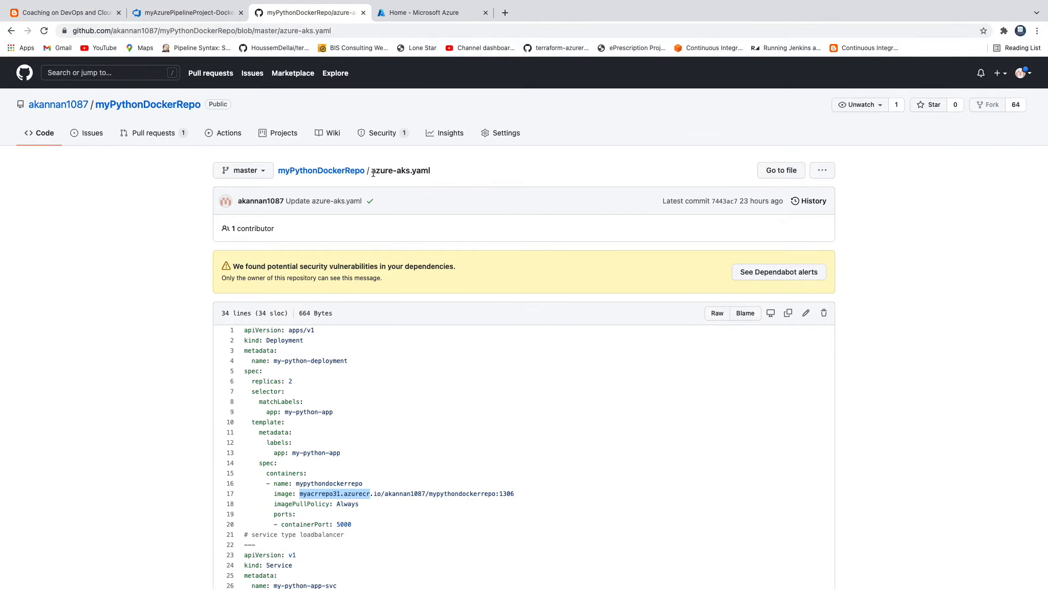
drag(372, 172, 431, 175)
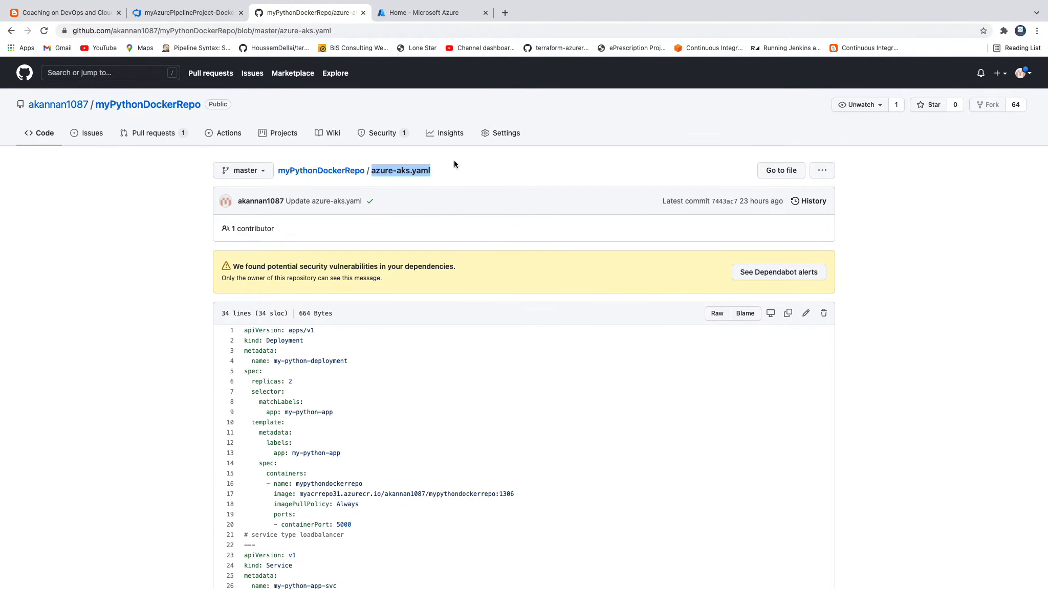
click(184, 13)
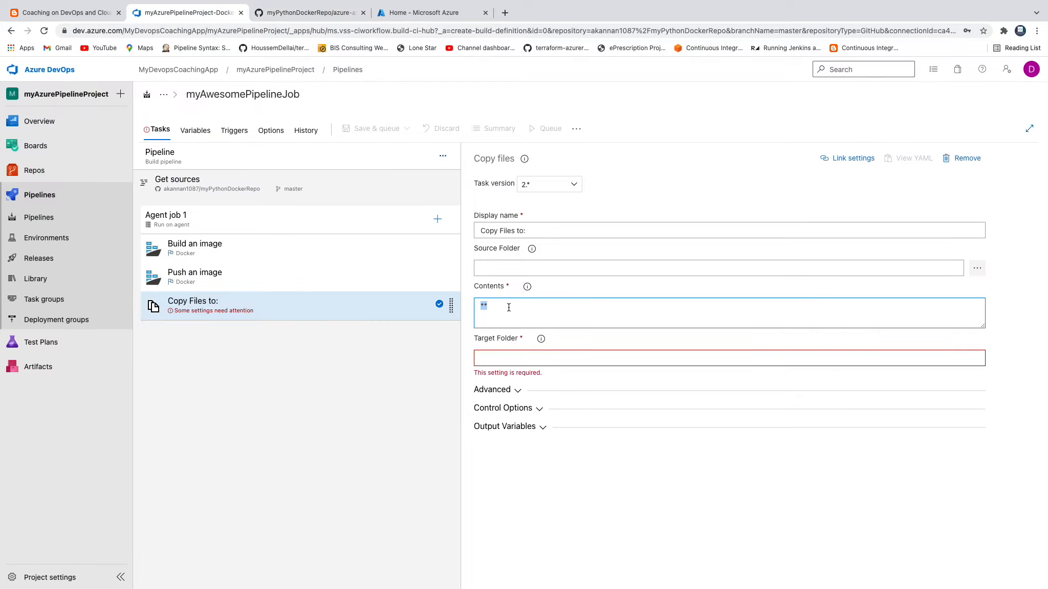
key(ctrl+v)
click(996, 342)
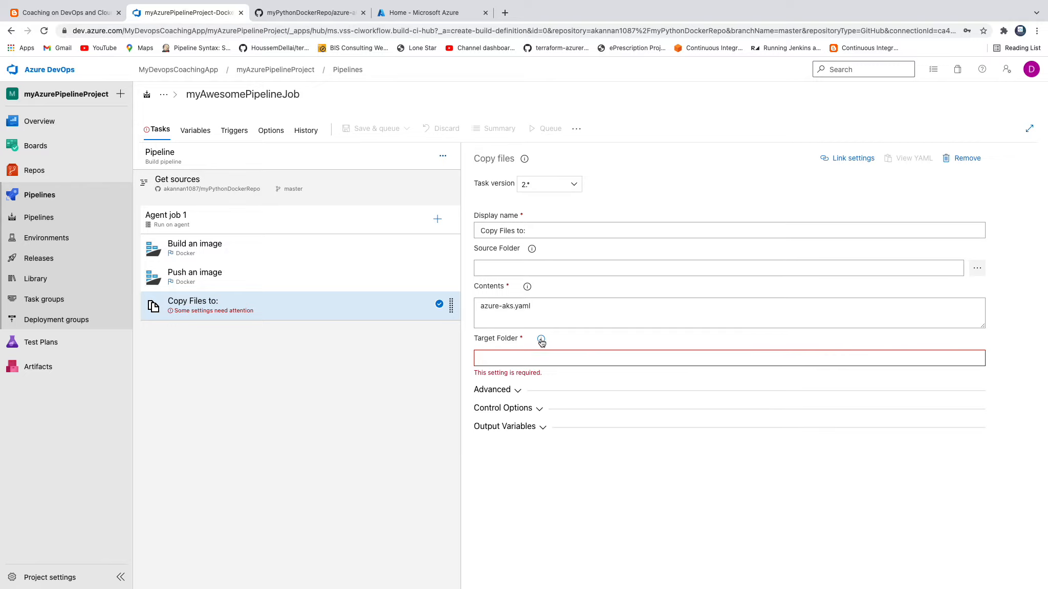
- Set the Copy files task's Target Folder to $(build.artifactstagingdirectory), copied from the example in the field's help
mouse_move(542, 343)
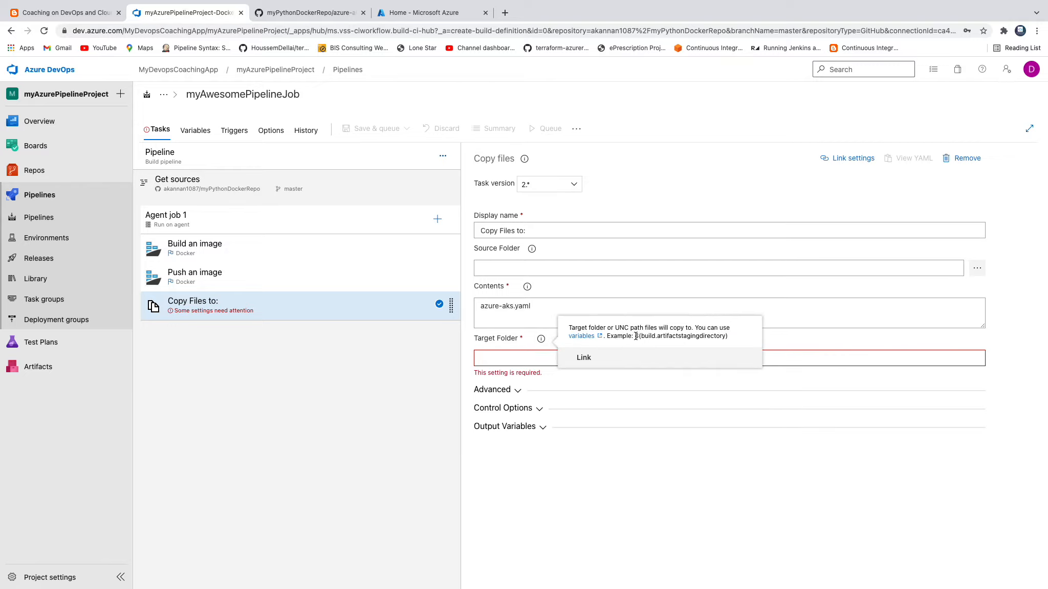
drag(636, 336, 731, 337)
key(ctrl+c)
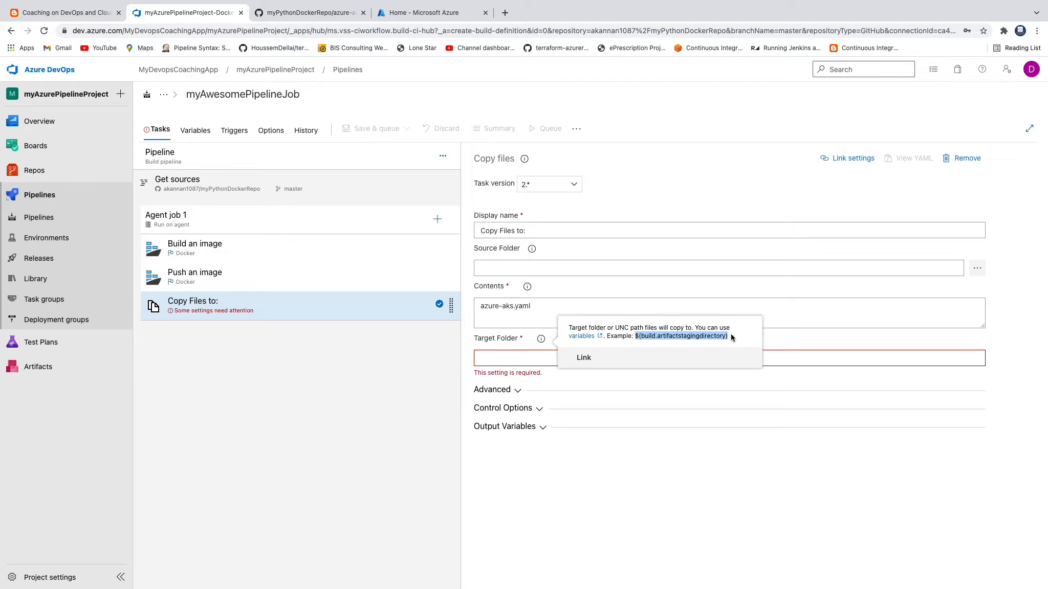
click(525, 359)
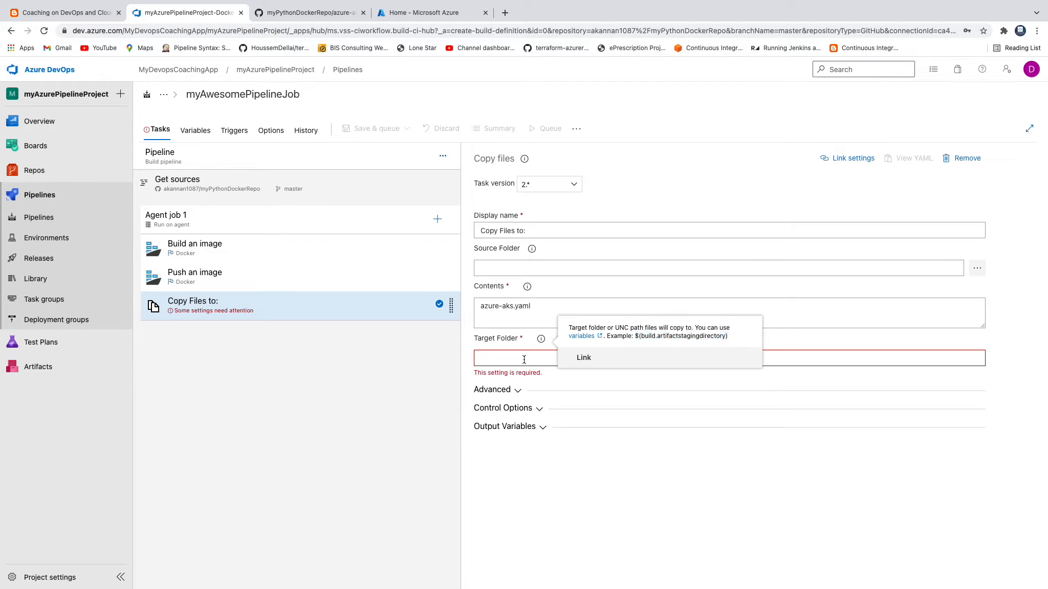
key(ctrl+v)
click(1006, 335)
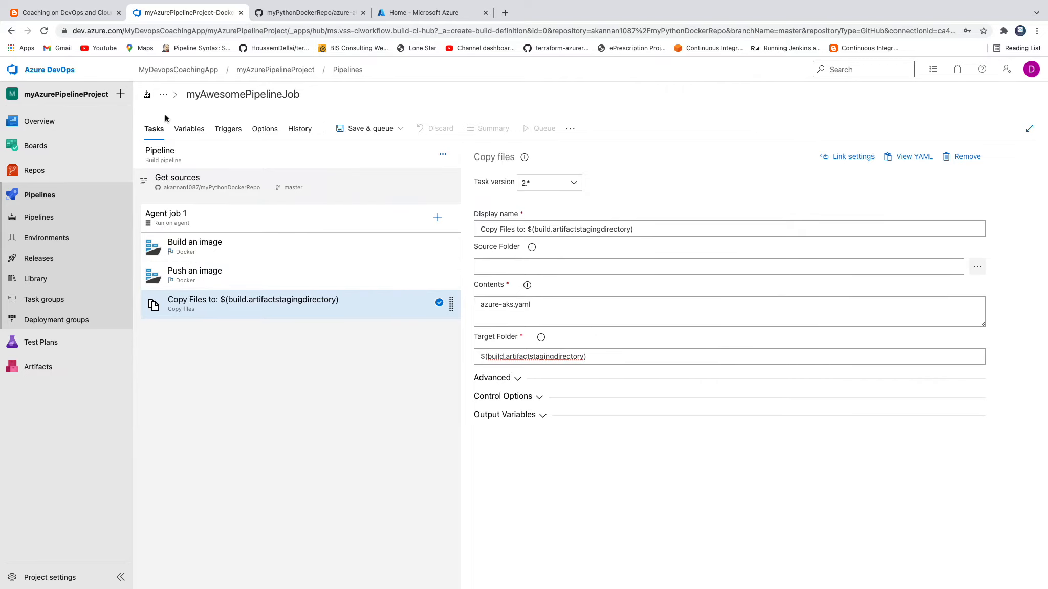
- Compare the Copy files settings with the screenshot in the coachdevops.com guide and read its instruction for the YAML copy task
click(79, 14)
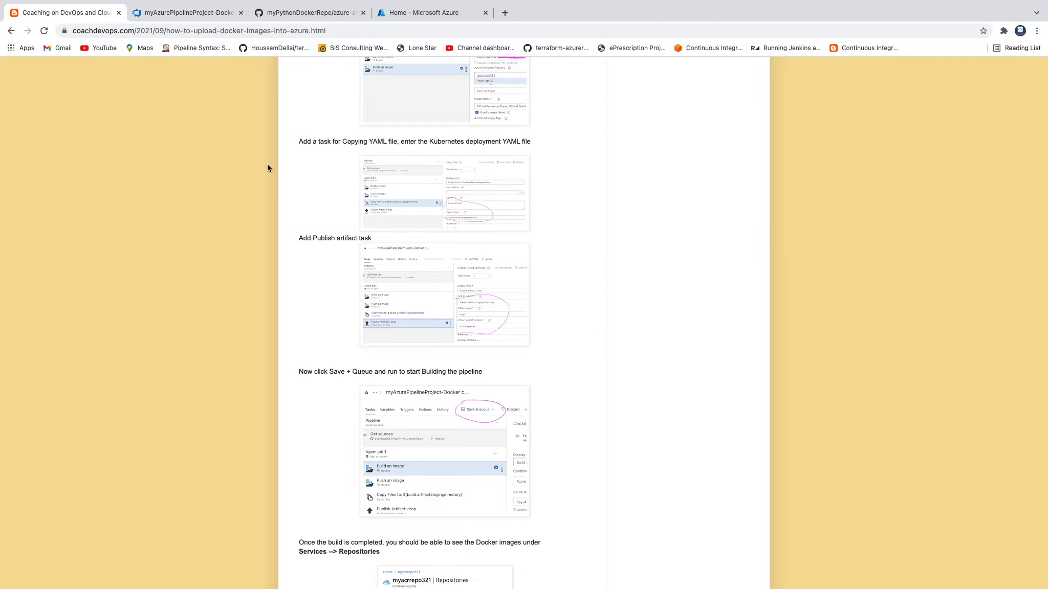
click(458, 206)
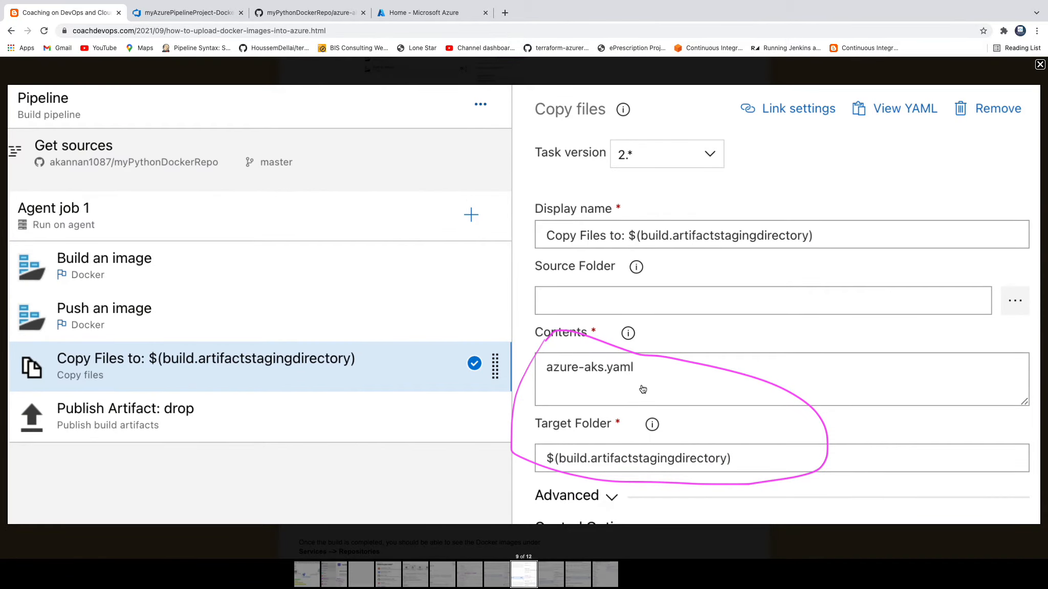
click(1040, 65)
drag(348, 141, 289, 75)
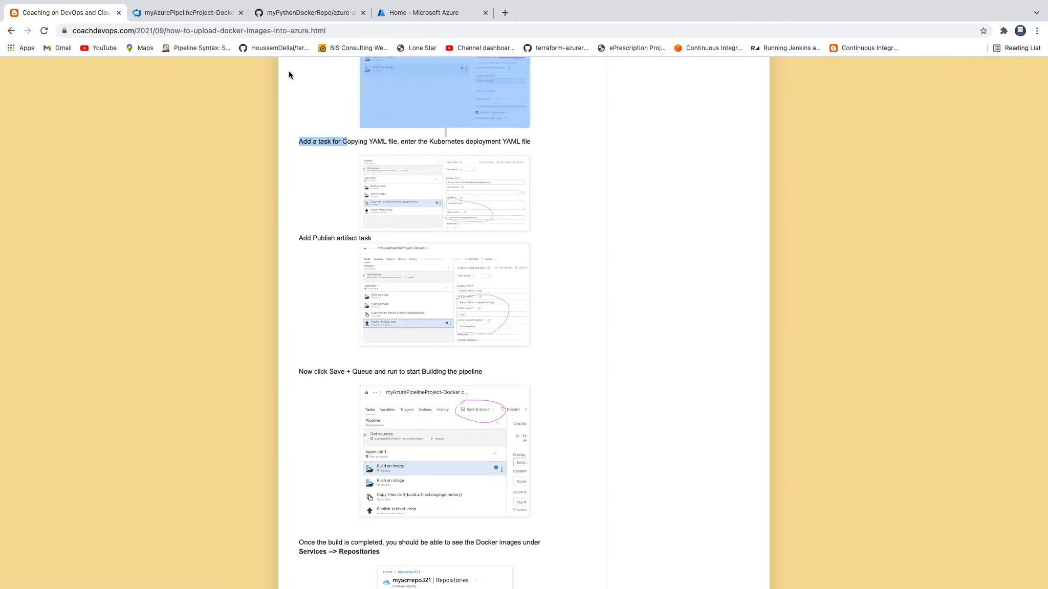
click(312, 278)
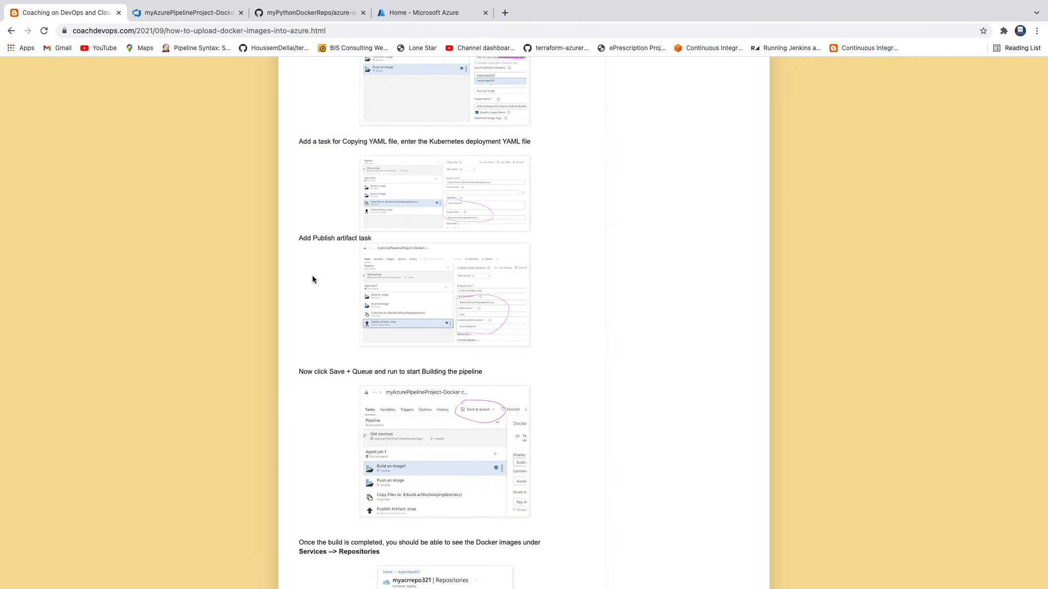
- Return to Azure DevOps, add a Publish build artifacts task to Agent job 1 and open its settings
click(199, 13)
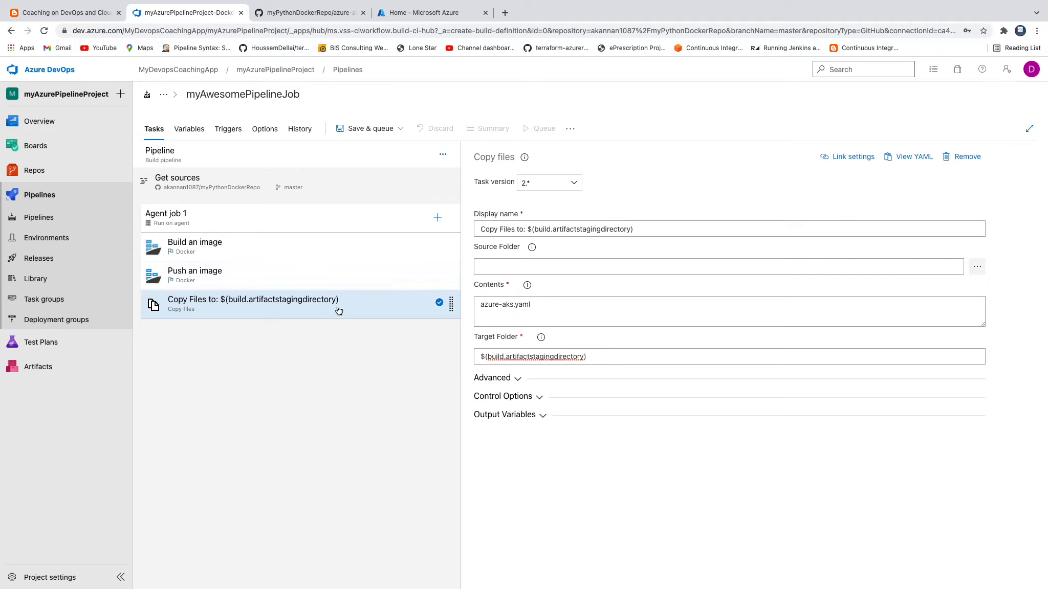
click(438, 219)
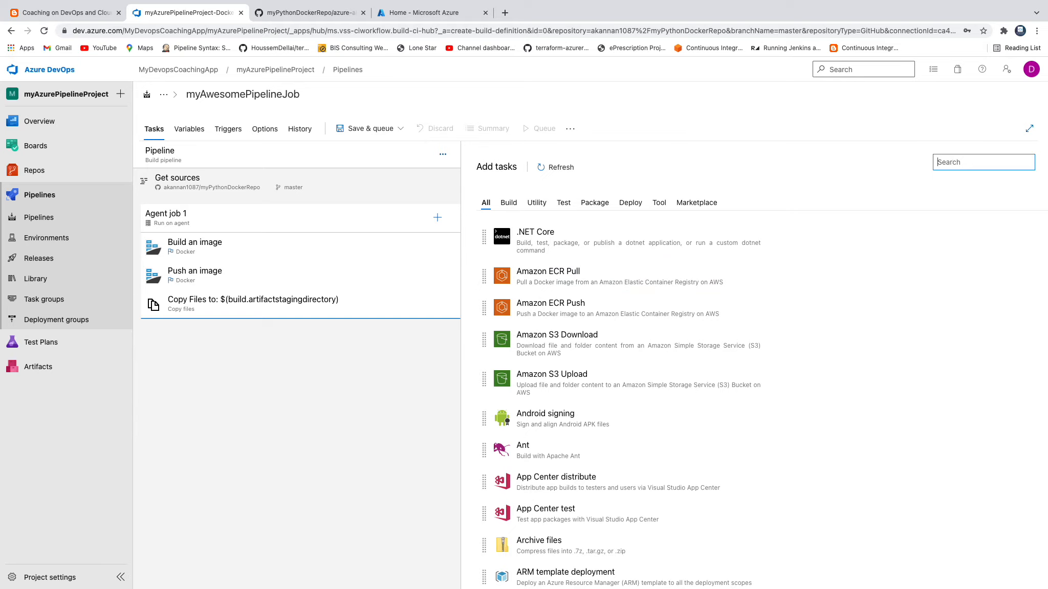
text(publish)
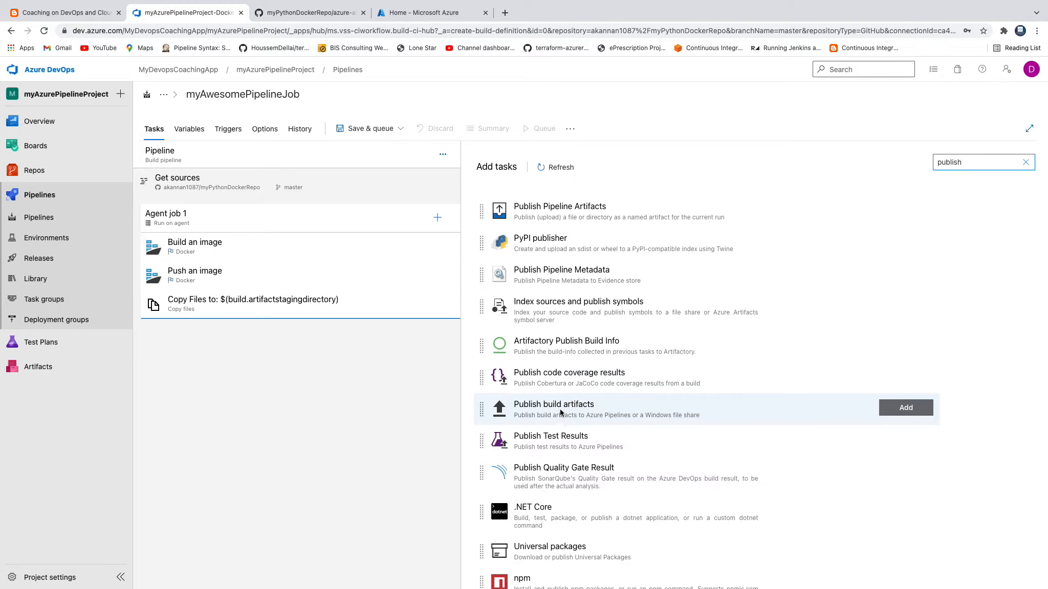
click(893, 408)
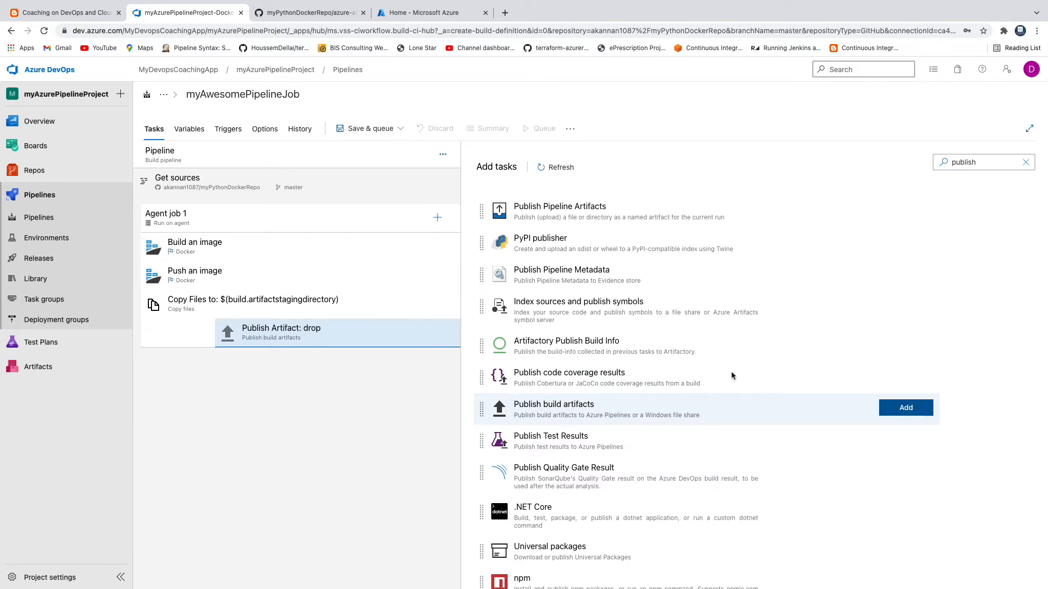
click(210, 332)
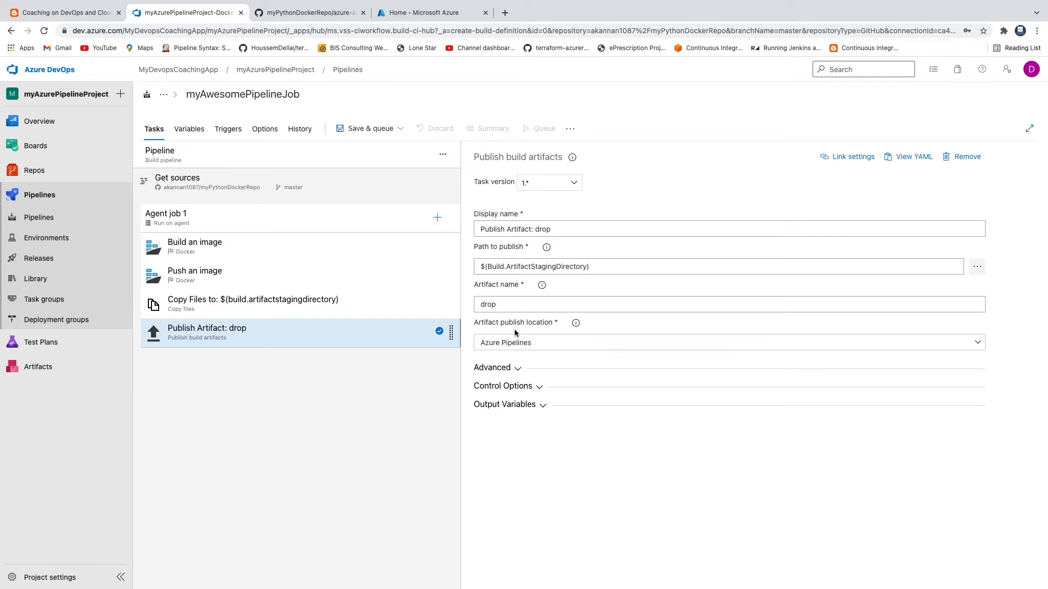
- Review the remaining instructions in the coachdevops.com guide and check its enlarged screenshot of the Publish build artifacts settings
click(77, 13)
scroll(457, 421, down, 3)
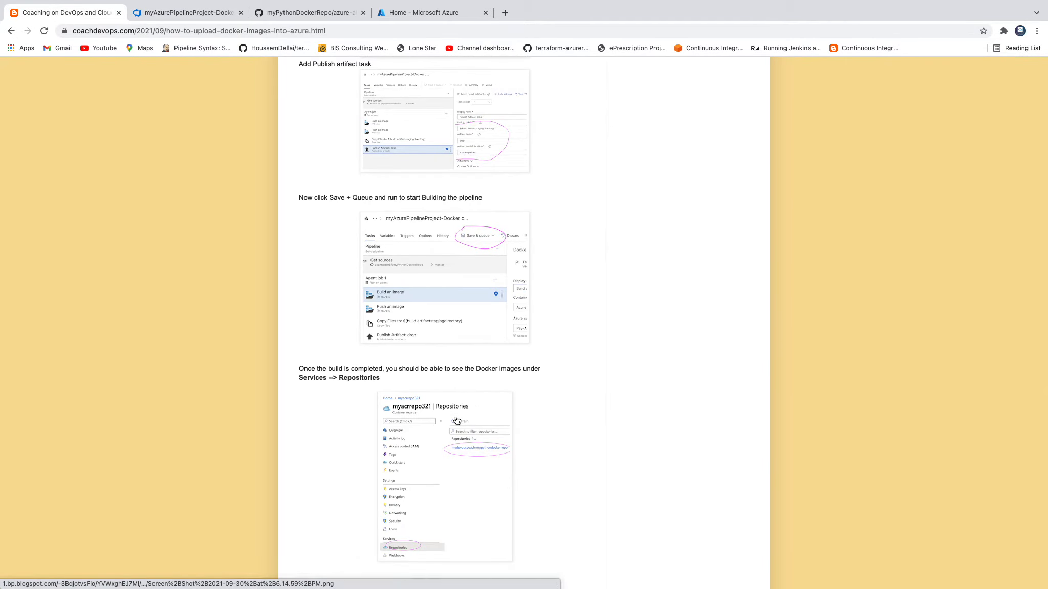
scroll(462, 310, down, 4)
scroll(462, 310, up, 12)
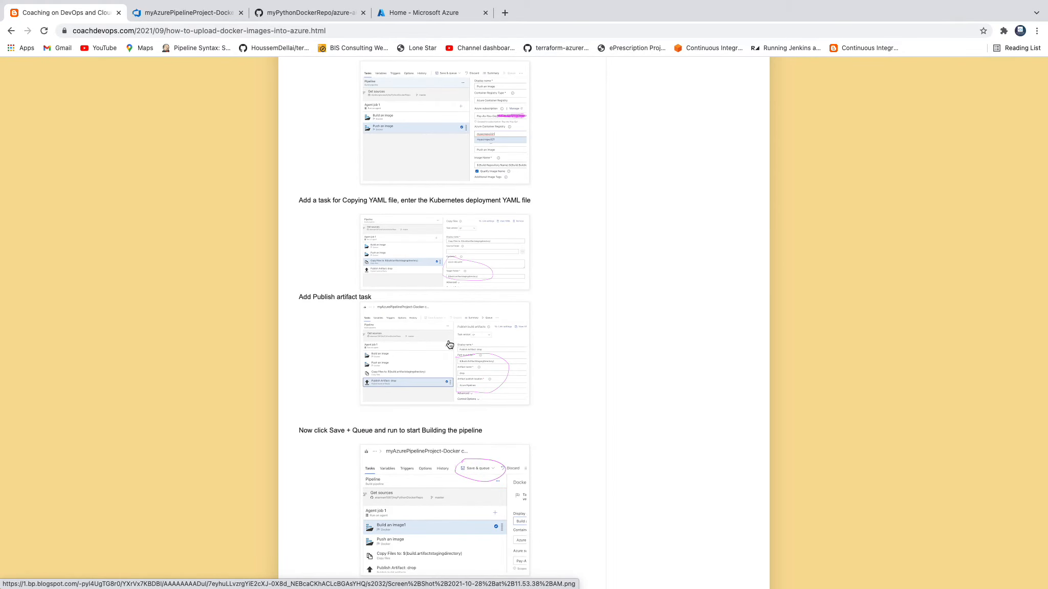
click(450, 345)
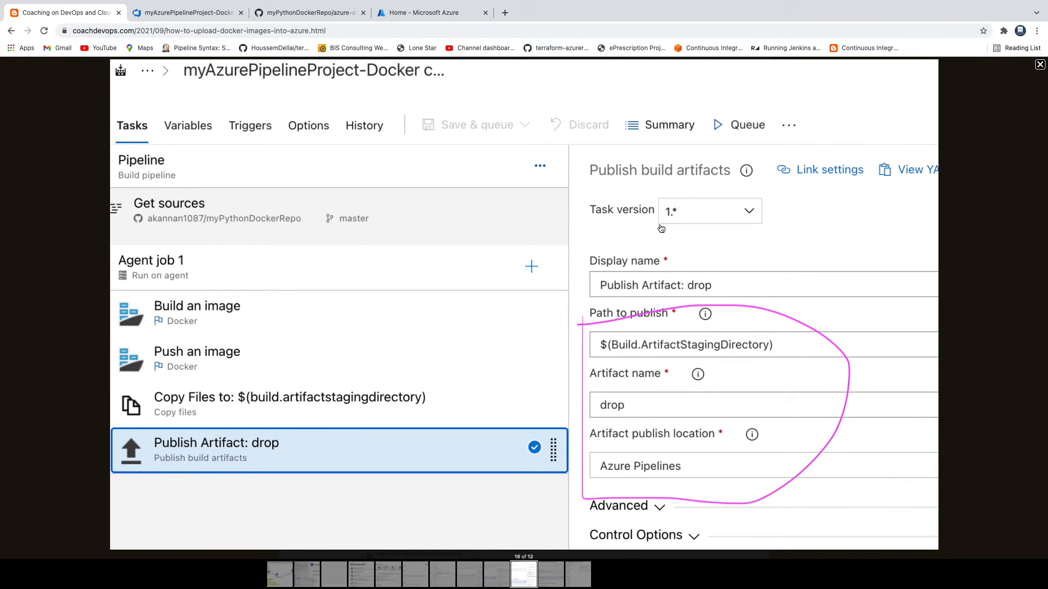
click(1040, 66)
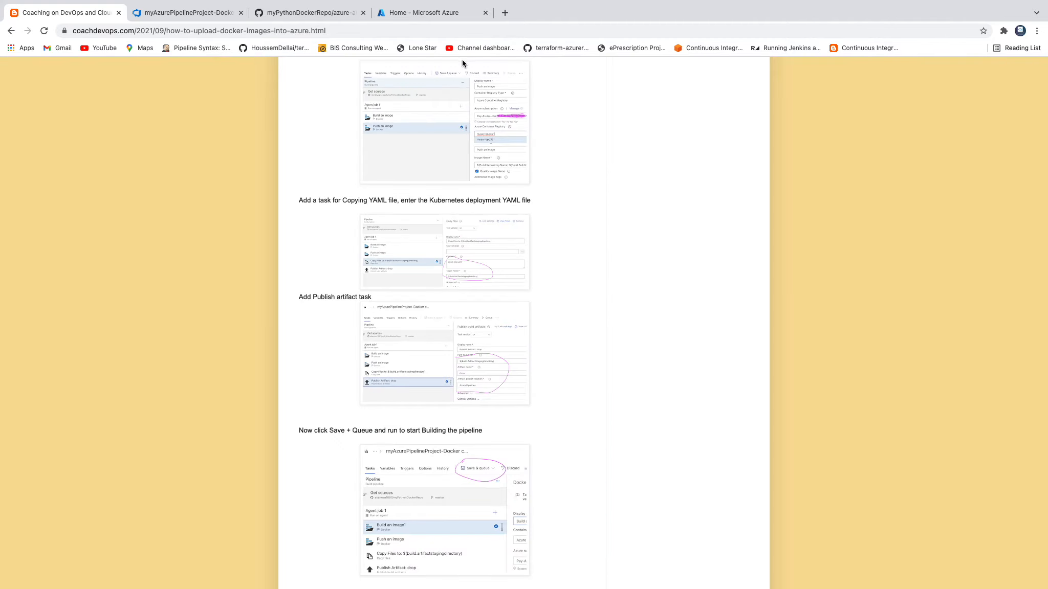
- Return to Azure DevOps, save myAwesomePipelineJob and run it with the default run parameters
click(182, 13)
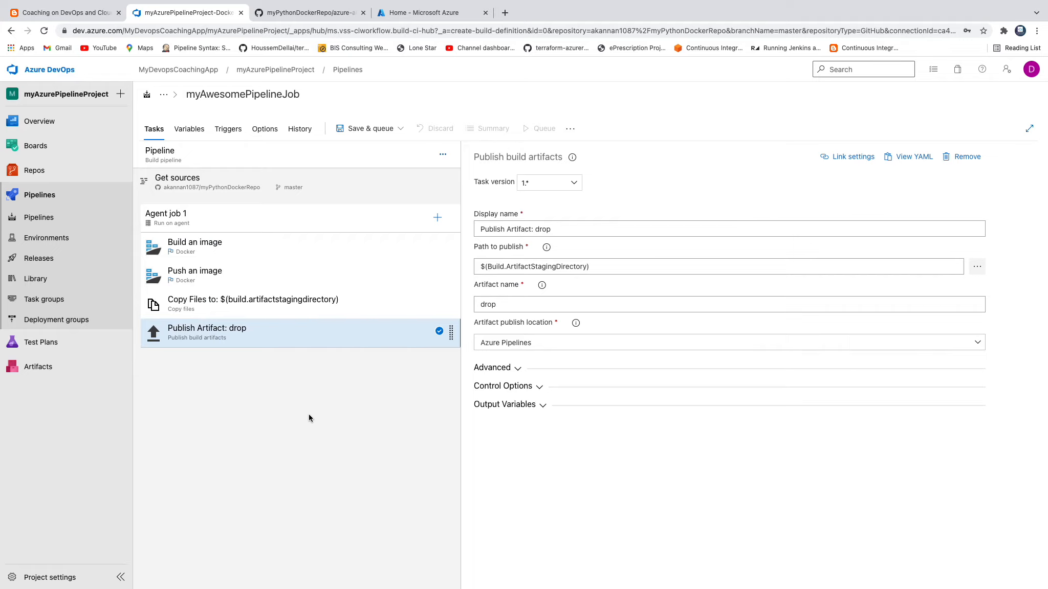
click(222, 250)
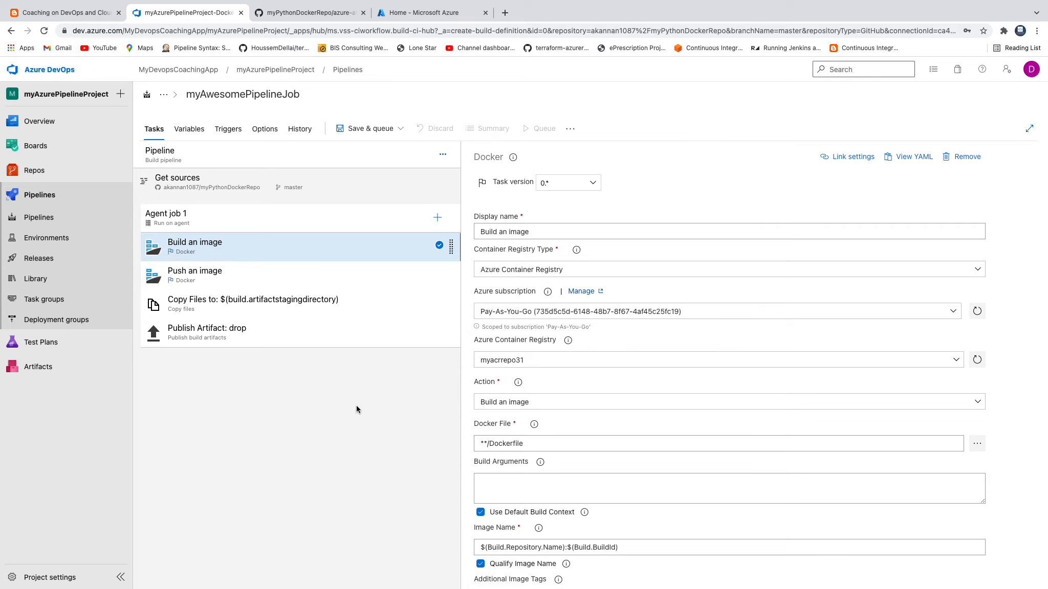
click(405, 132)
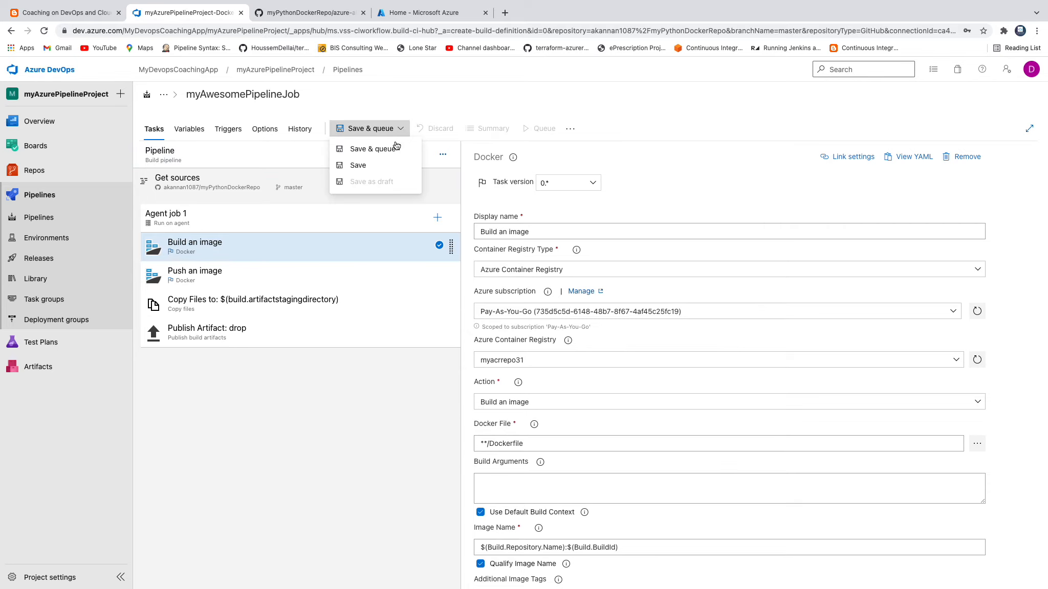
click(390, 147)
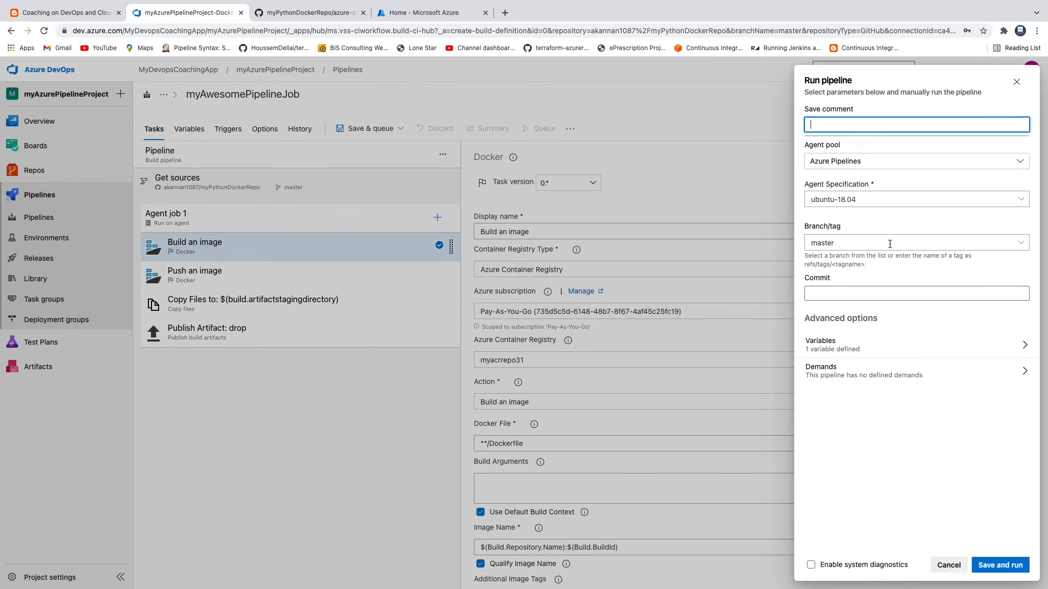
click(1001, 566)
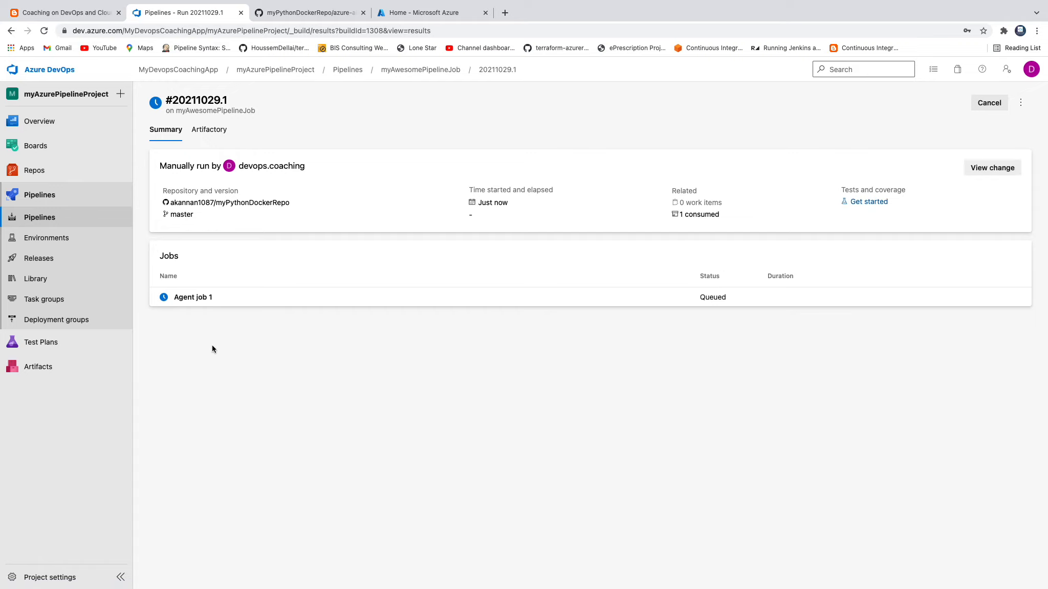
- Follow the live log of Agent job 1, examining the Docker build output of the Build an image task
click(195, 299)
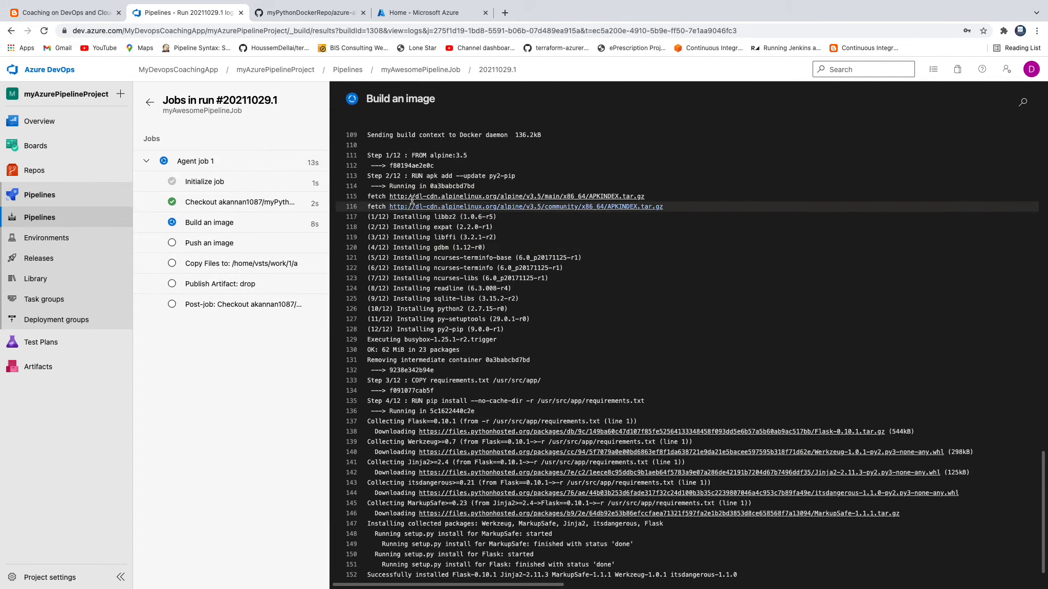
drag(371, 184, 428, 258)
scroll(503, 350, down, 4)
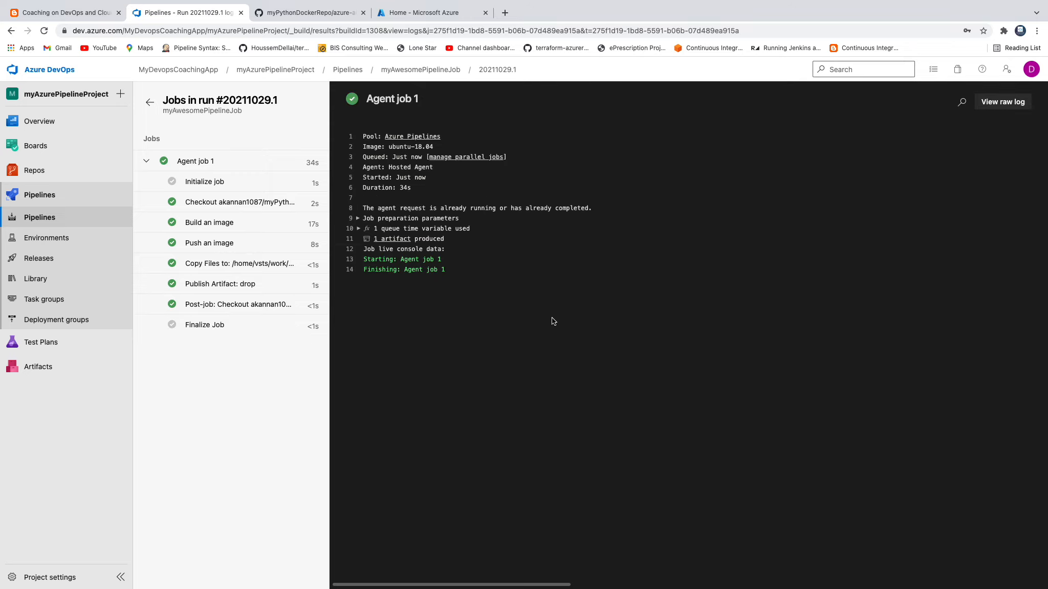
- Reopen run #20211029.1 from myAwesomePipelineJob's run history and examine the Push an image log of Agent job 1
click(412, 72)
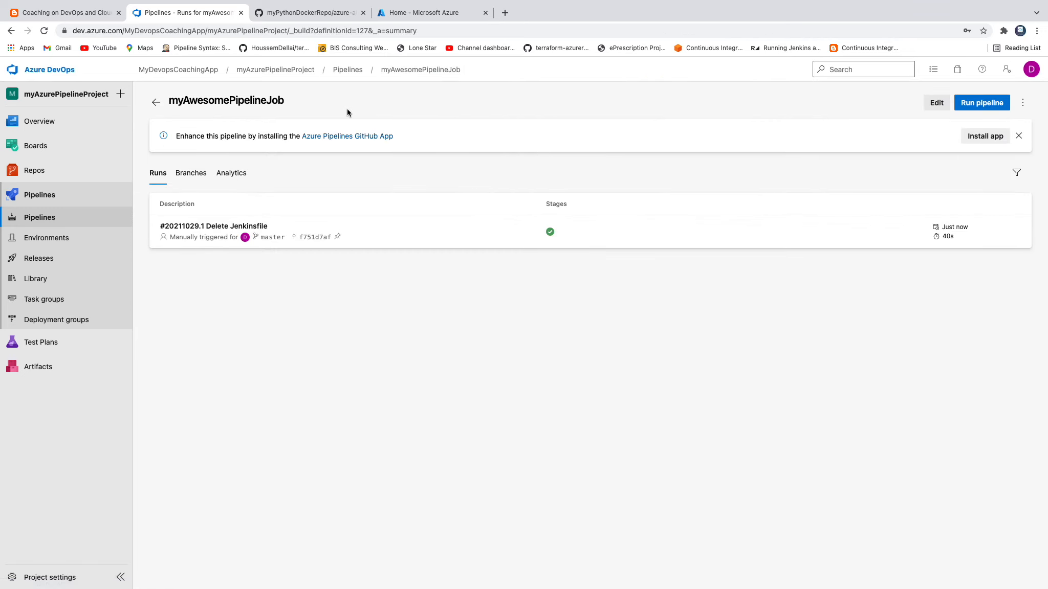
click(219, 229)
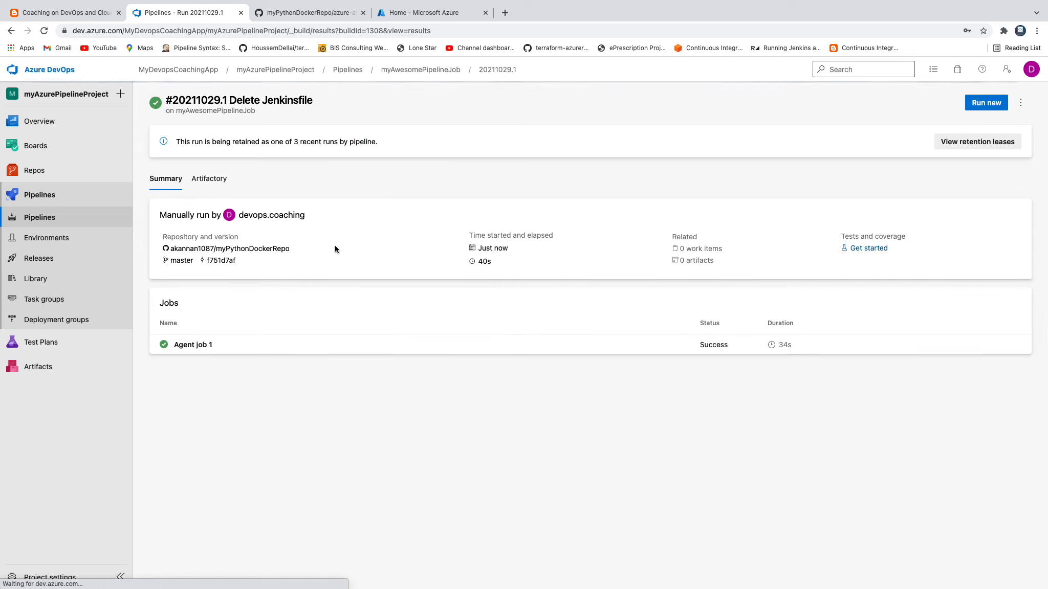
click(205, 347)
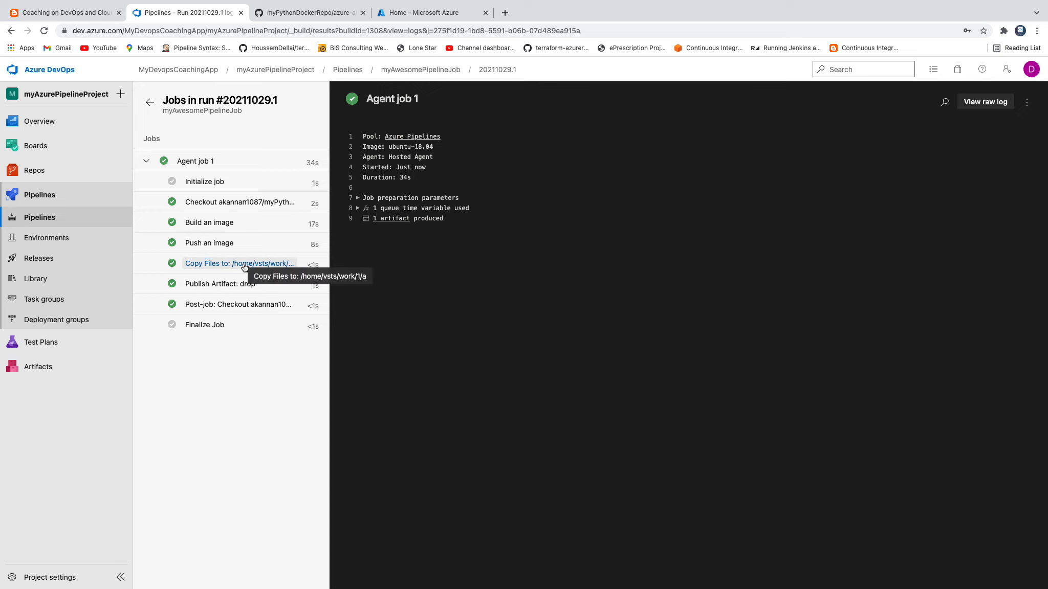
click(227, 244)
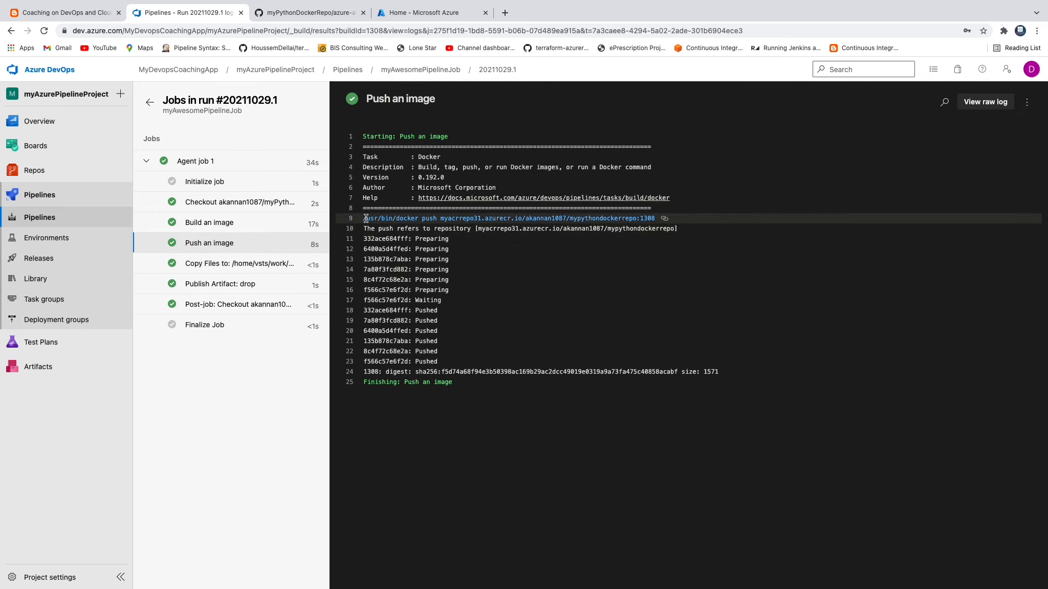
drag(366, 219, 563, 378)
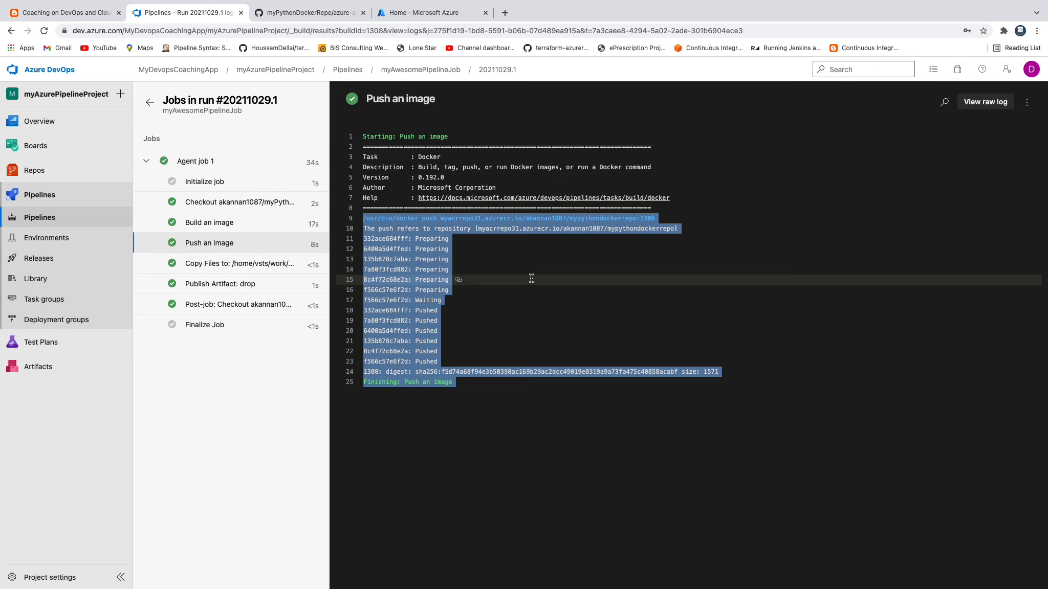
- Switch to the Azure portal, open the mypythondockerrepo repository in the myacrrepo31 registry and check when it was last updated
click(422, 14)
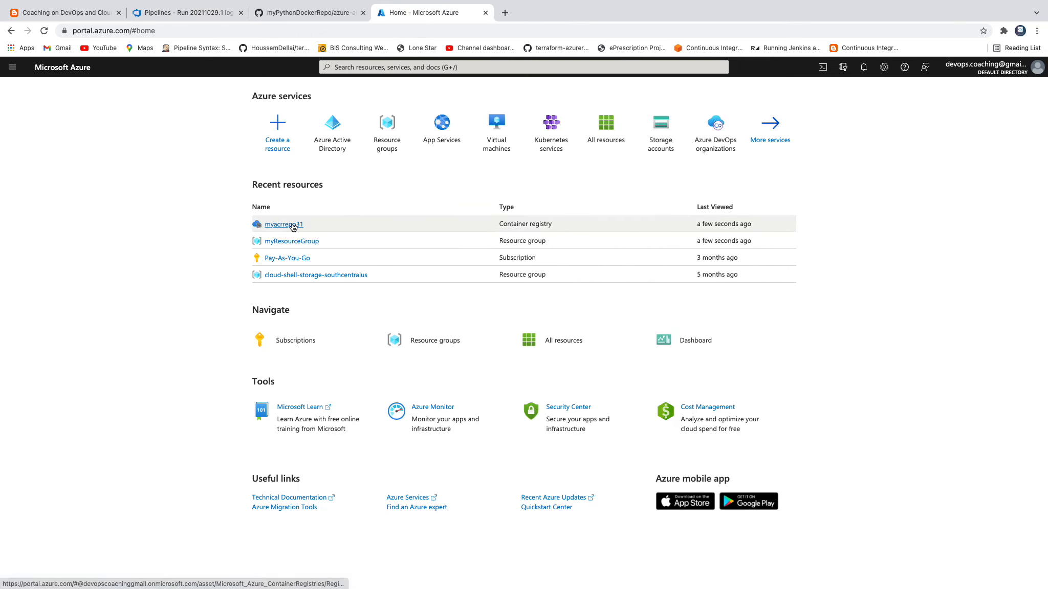
click(286, 224)
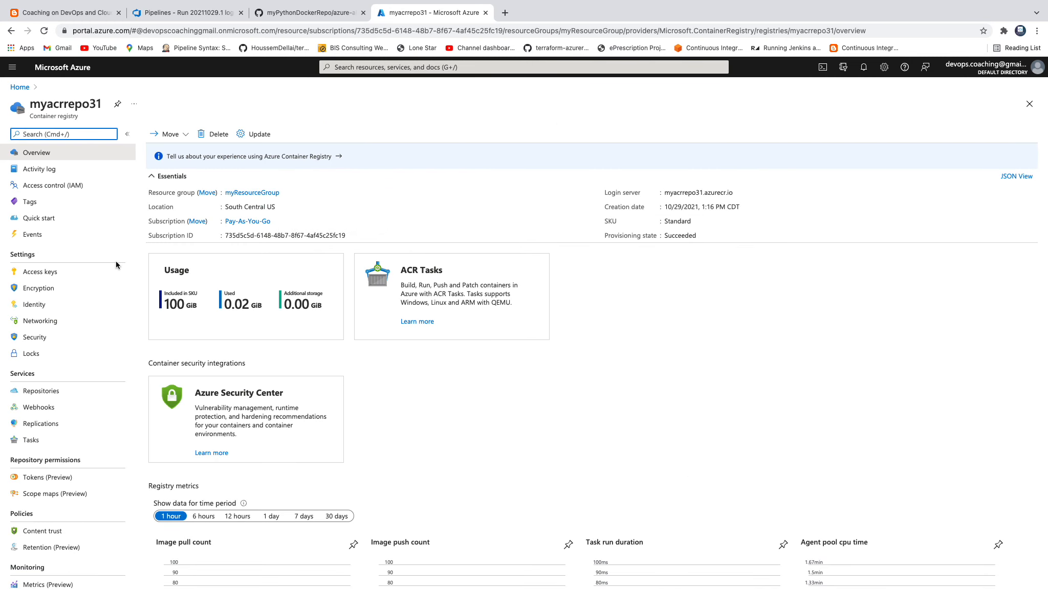
click(55, 394)
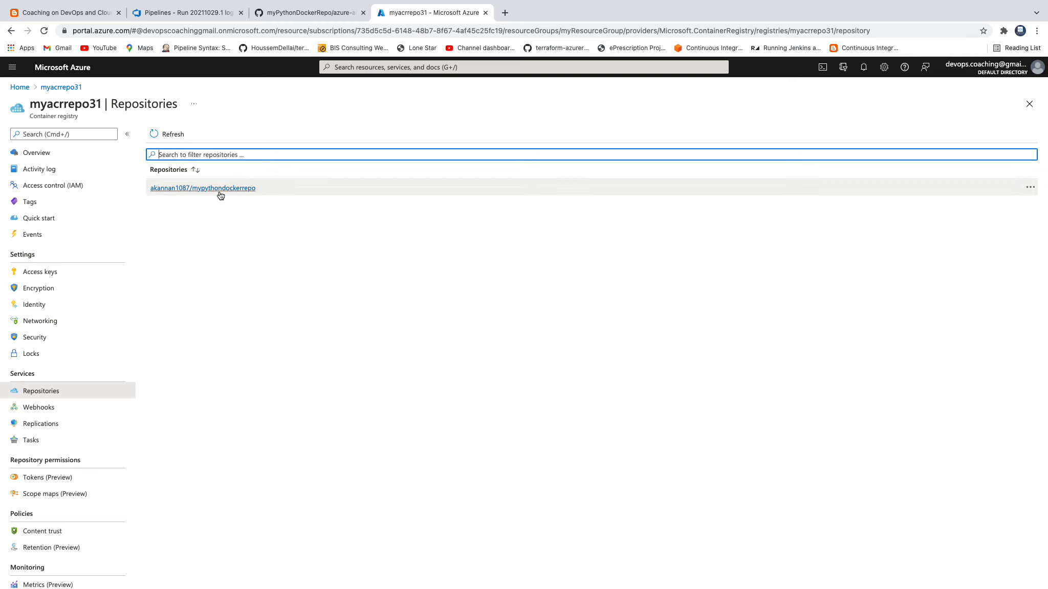
click(221, 194)
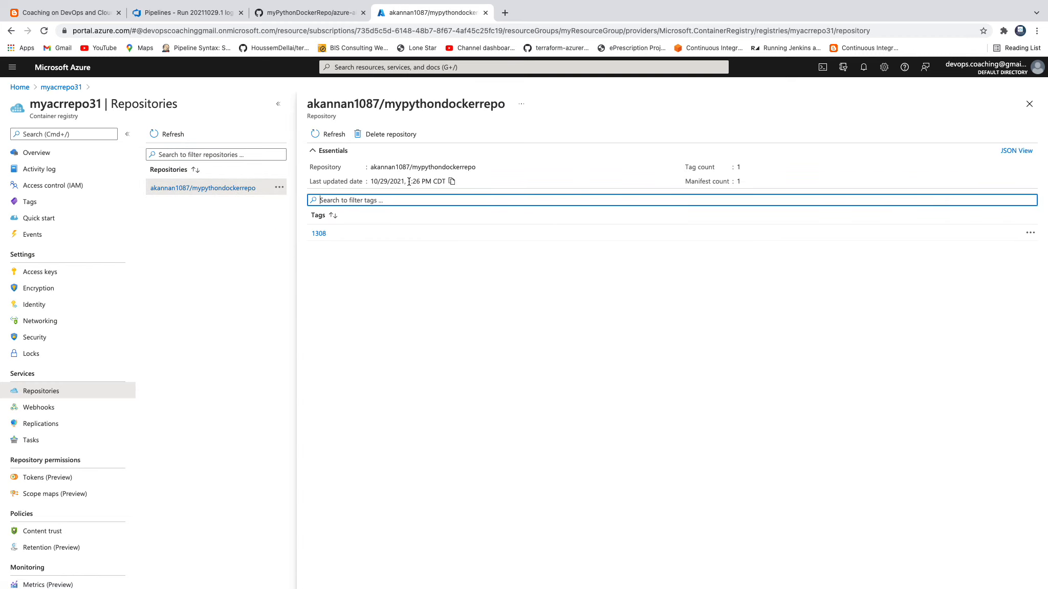
drag(409, 182, 432, 182)
mouse_move(946, 19)
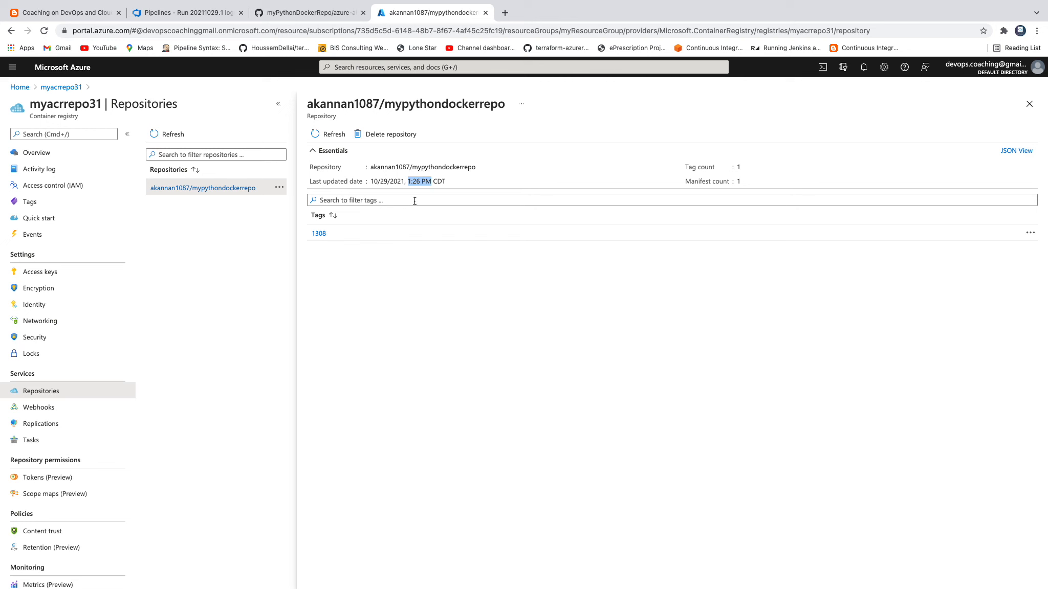
- Examine the Docker pull command of image tag 1308, highlight it, and return to the Azure portal home page
click(320, 234)
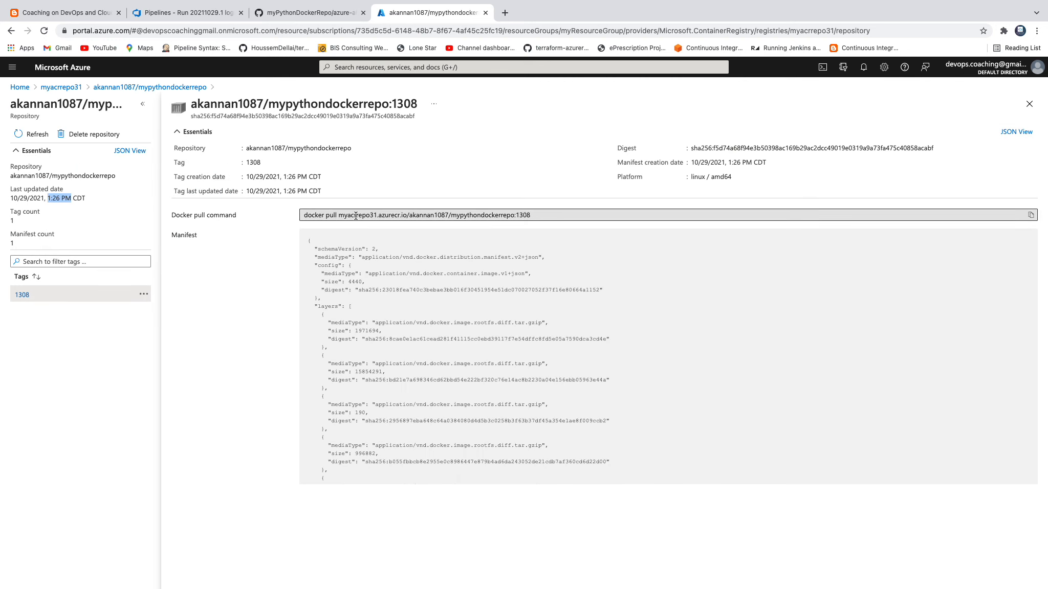
click(543, 215)
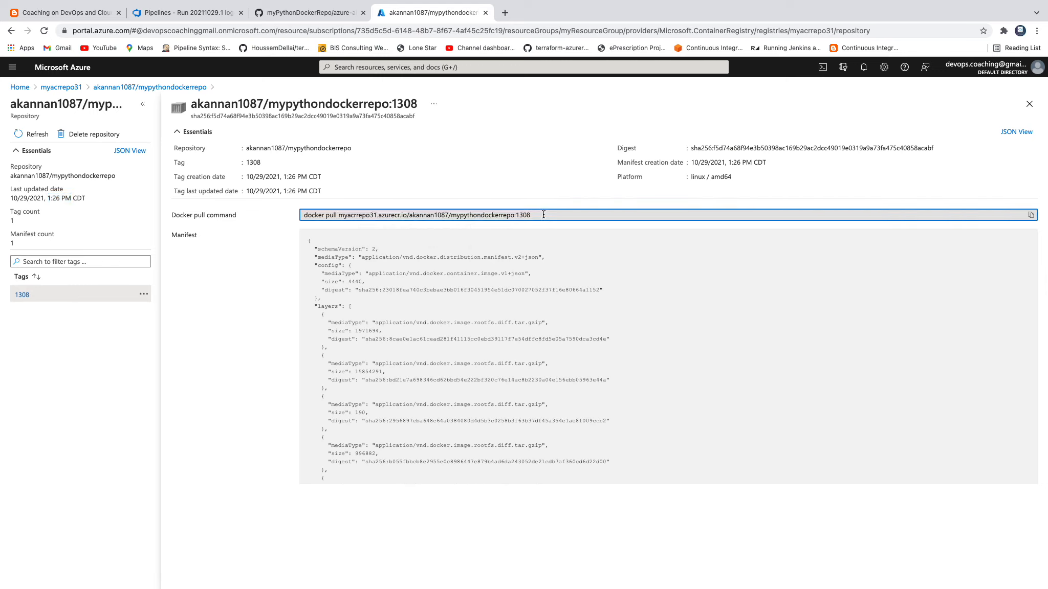
drag(544, 214, 306, 216)
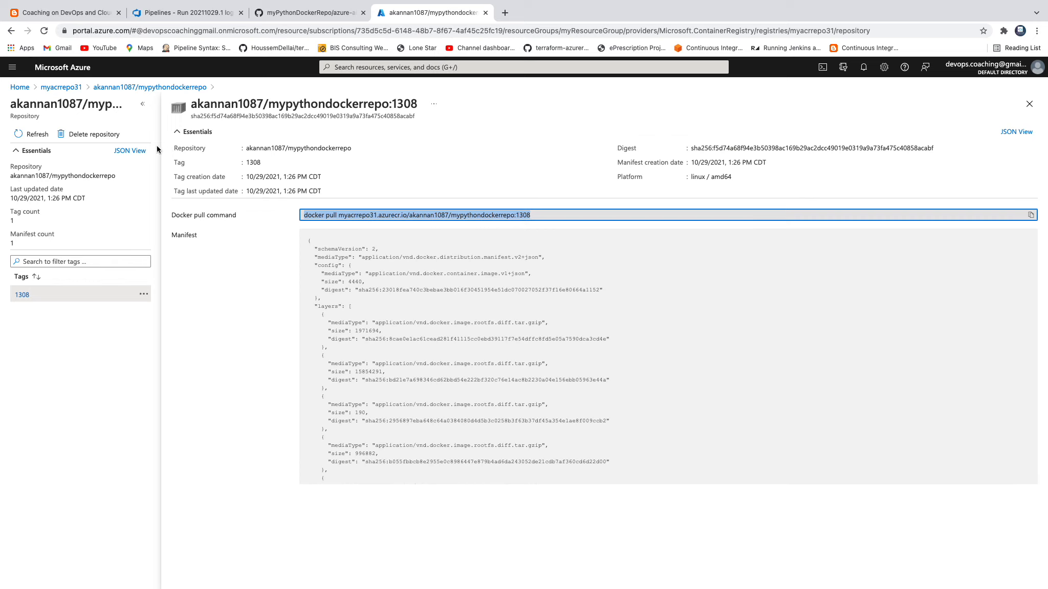
click(67, 88)
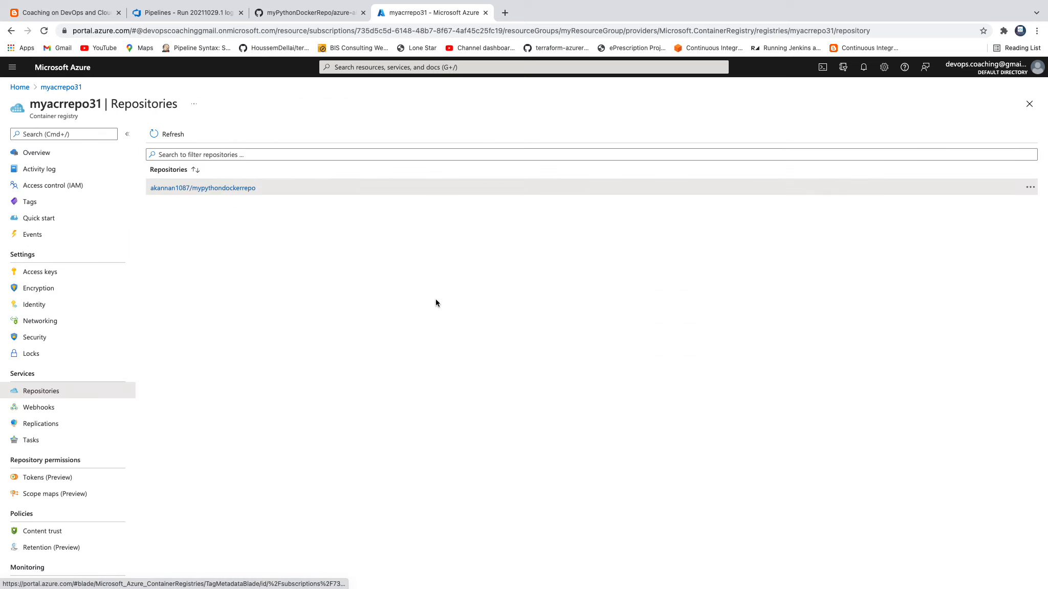
click(20, 87)
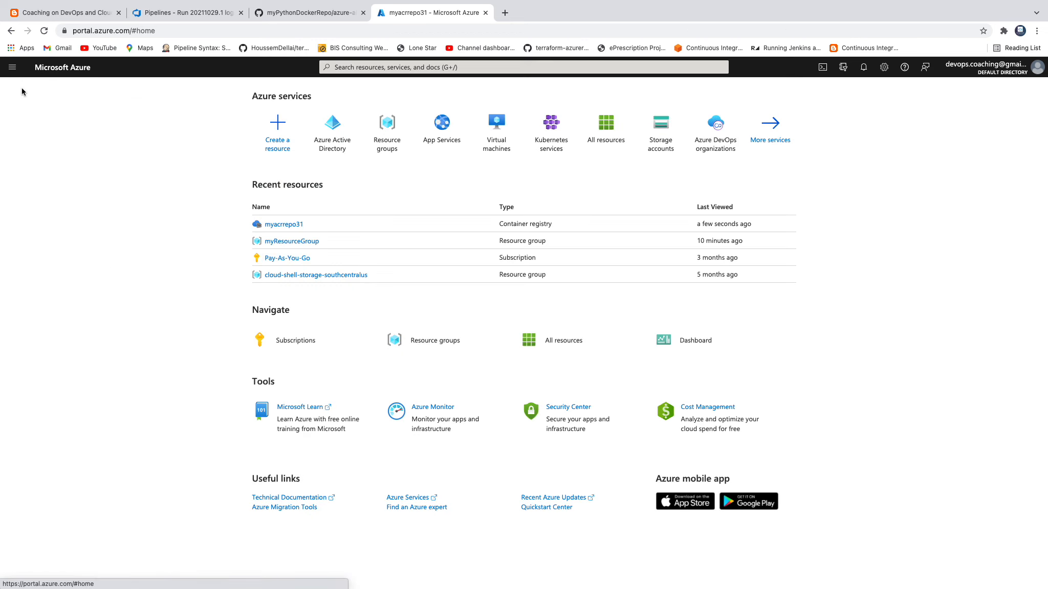